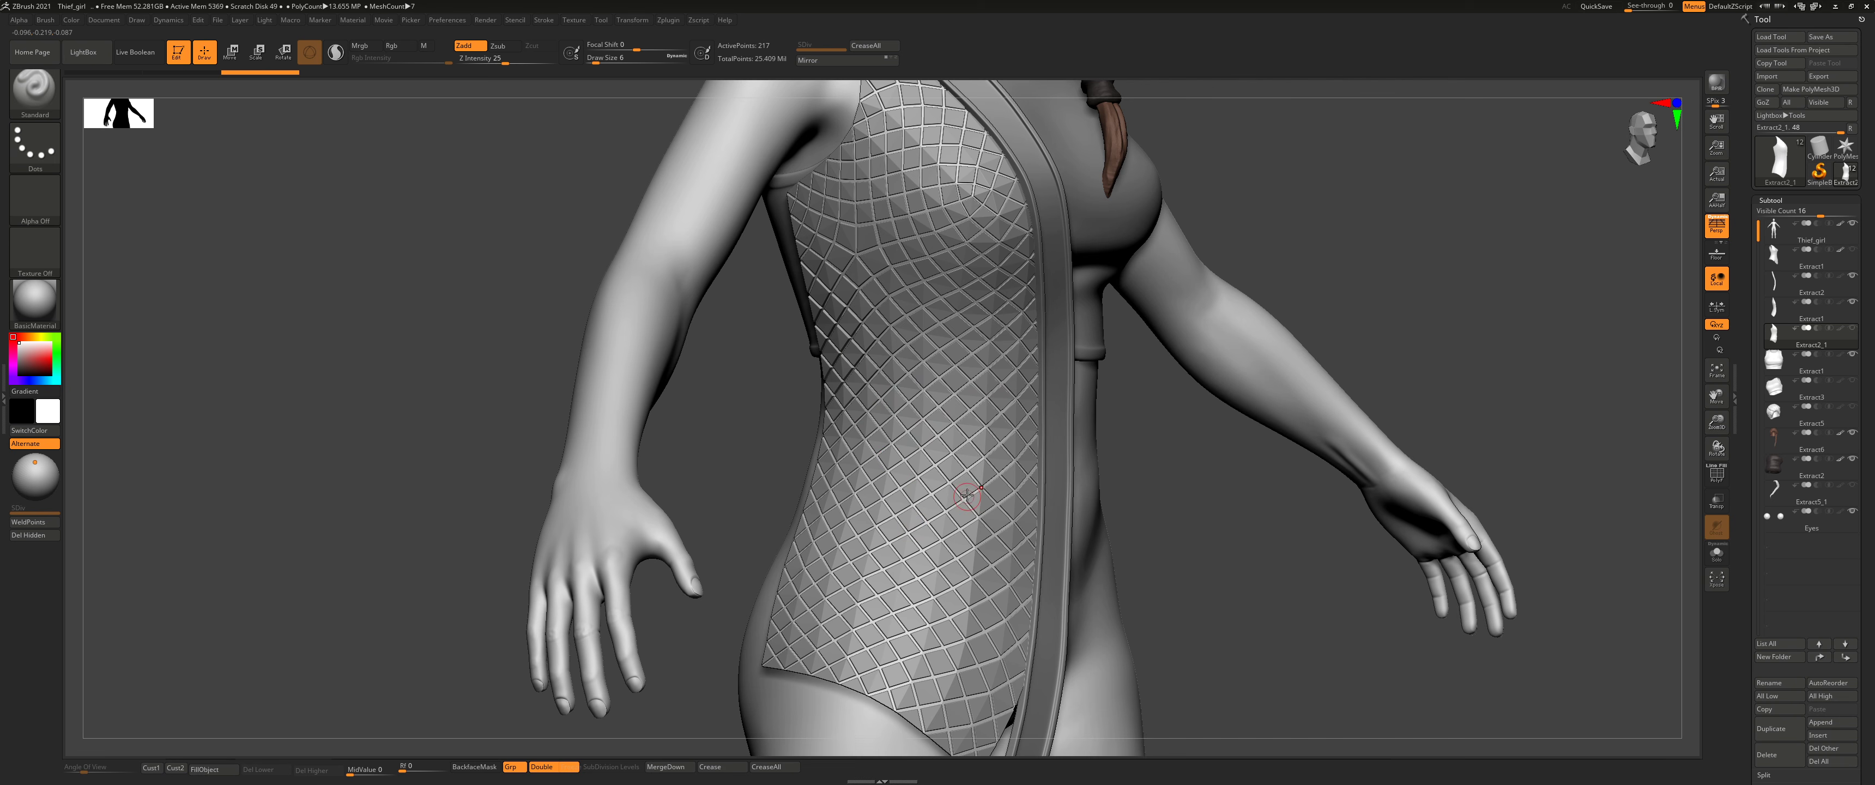
Step: Turn on Dynamic Subdiv for the selected torso panel subtool
scroll(1832, 515, "down", 5)
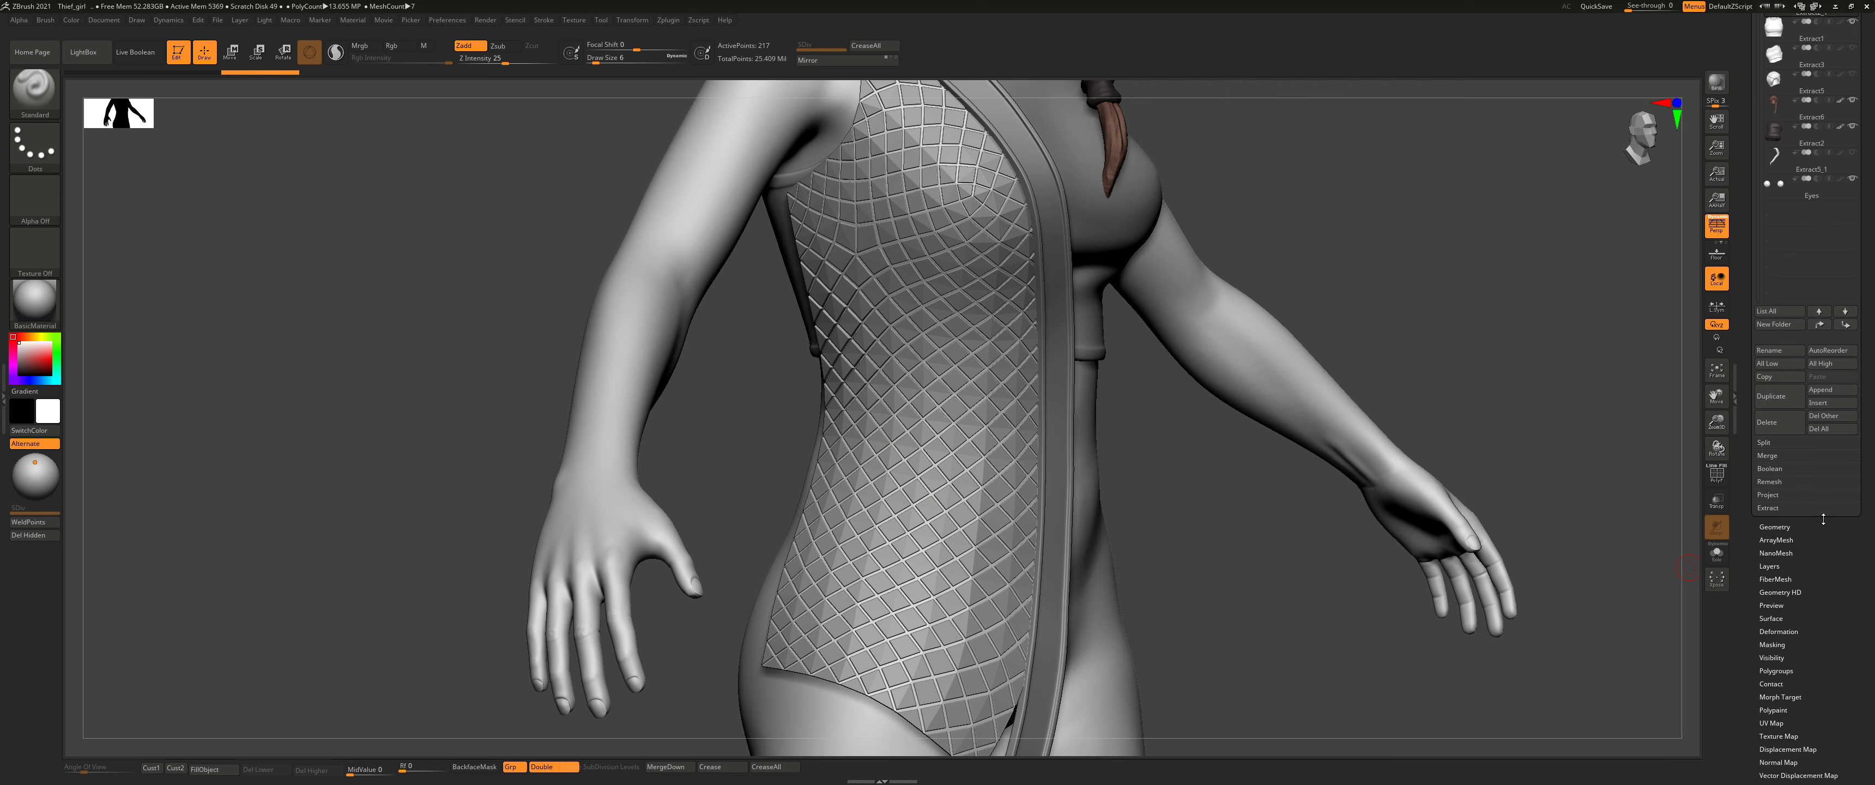
left_click(1775, 527)
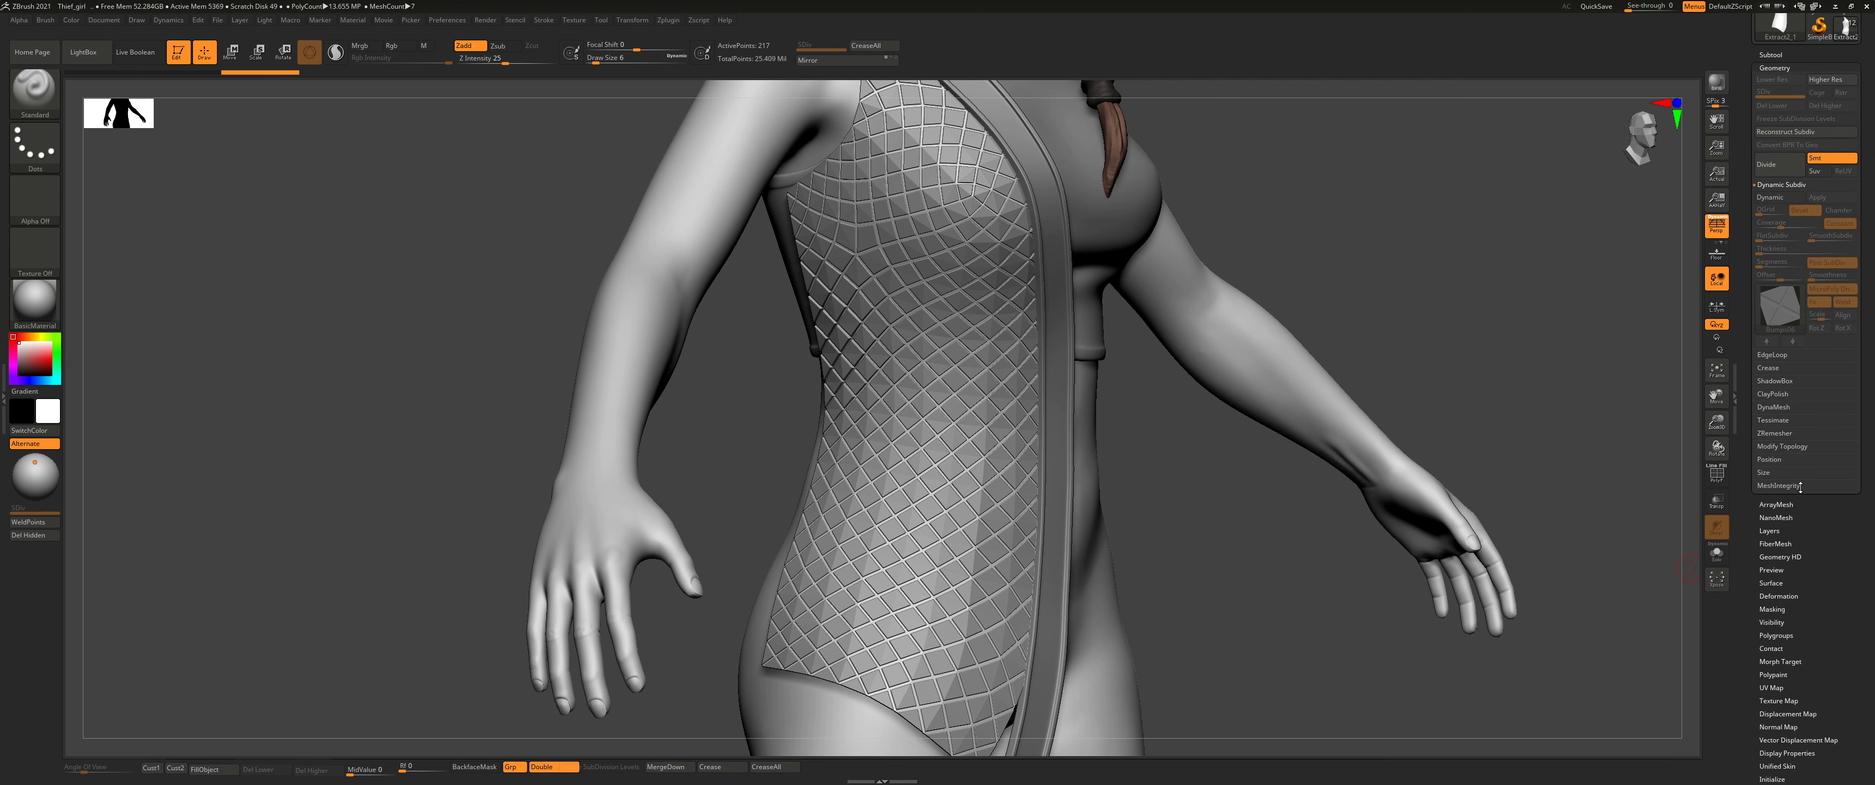
left_click(1778, 207)
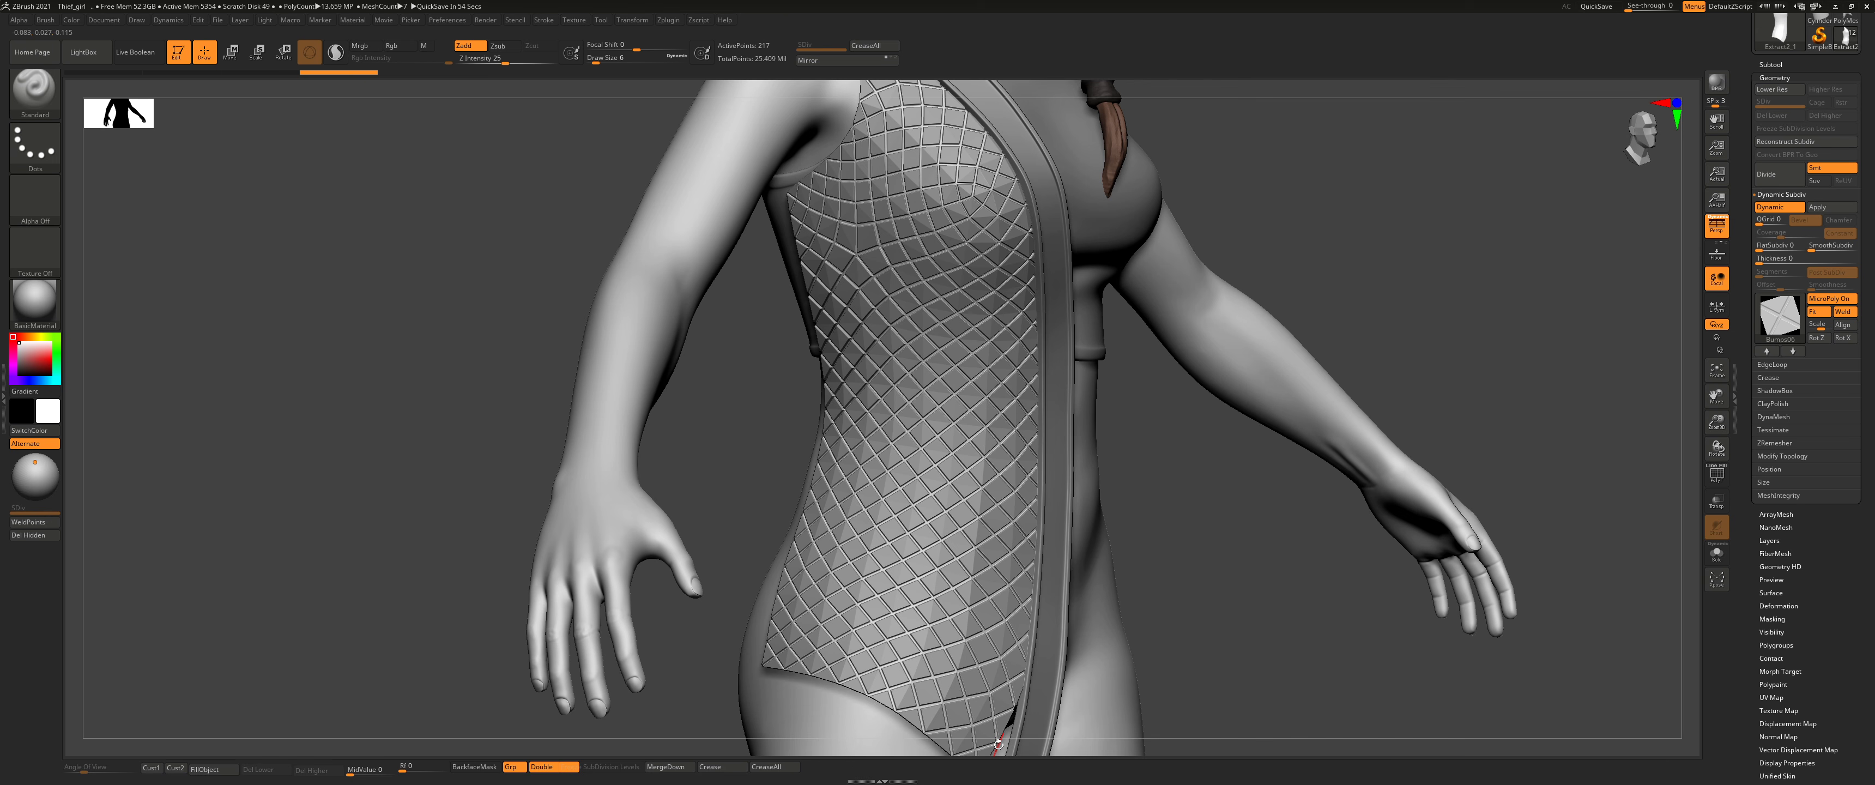
Step: Compare the two torso panel subtools, keep the low-poly Extract2_1 selected and hide the netted Extract1 panel
left_click(1776, 64)
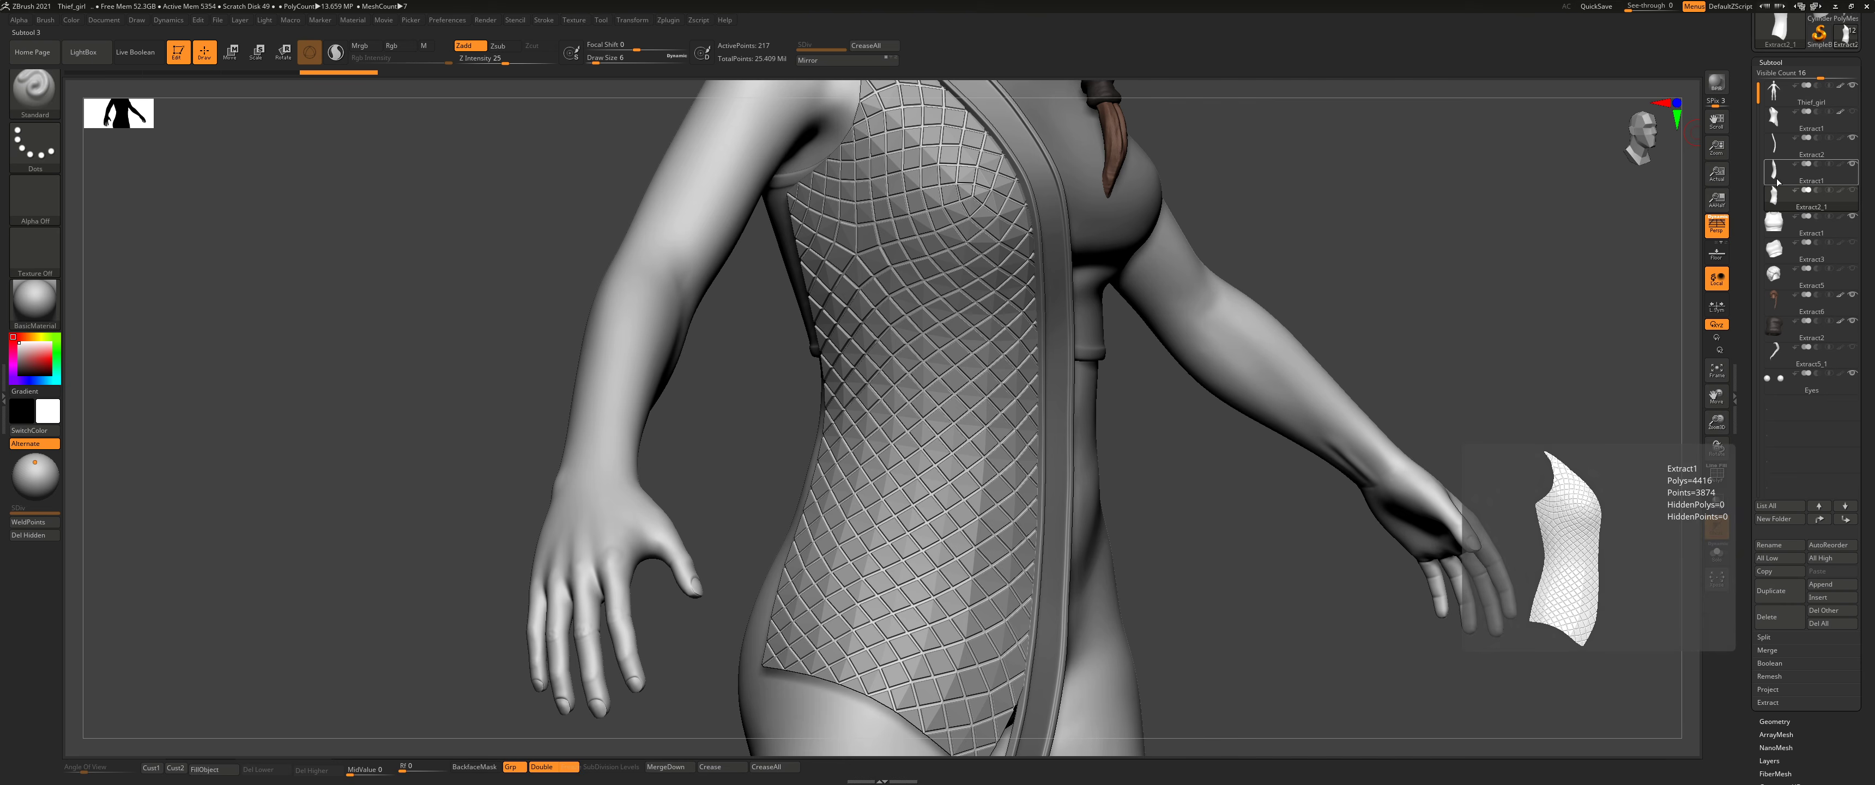
left_click(1795, 197)
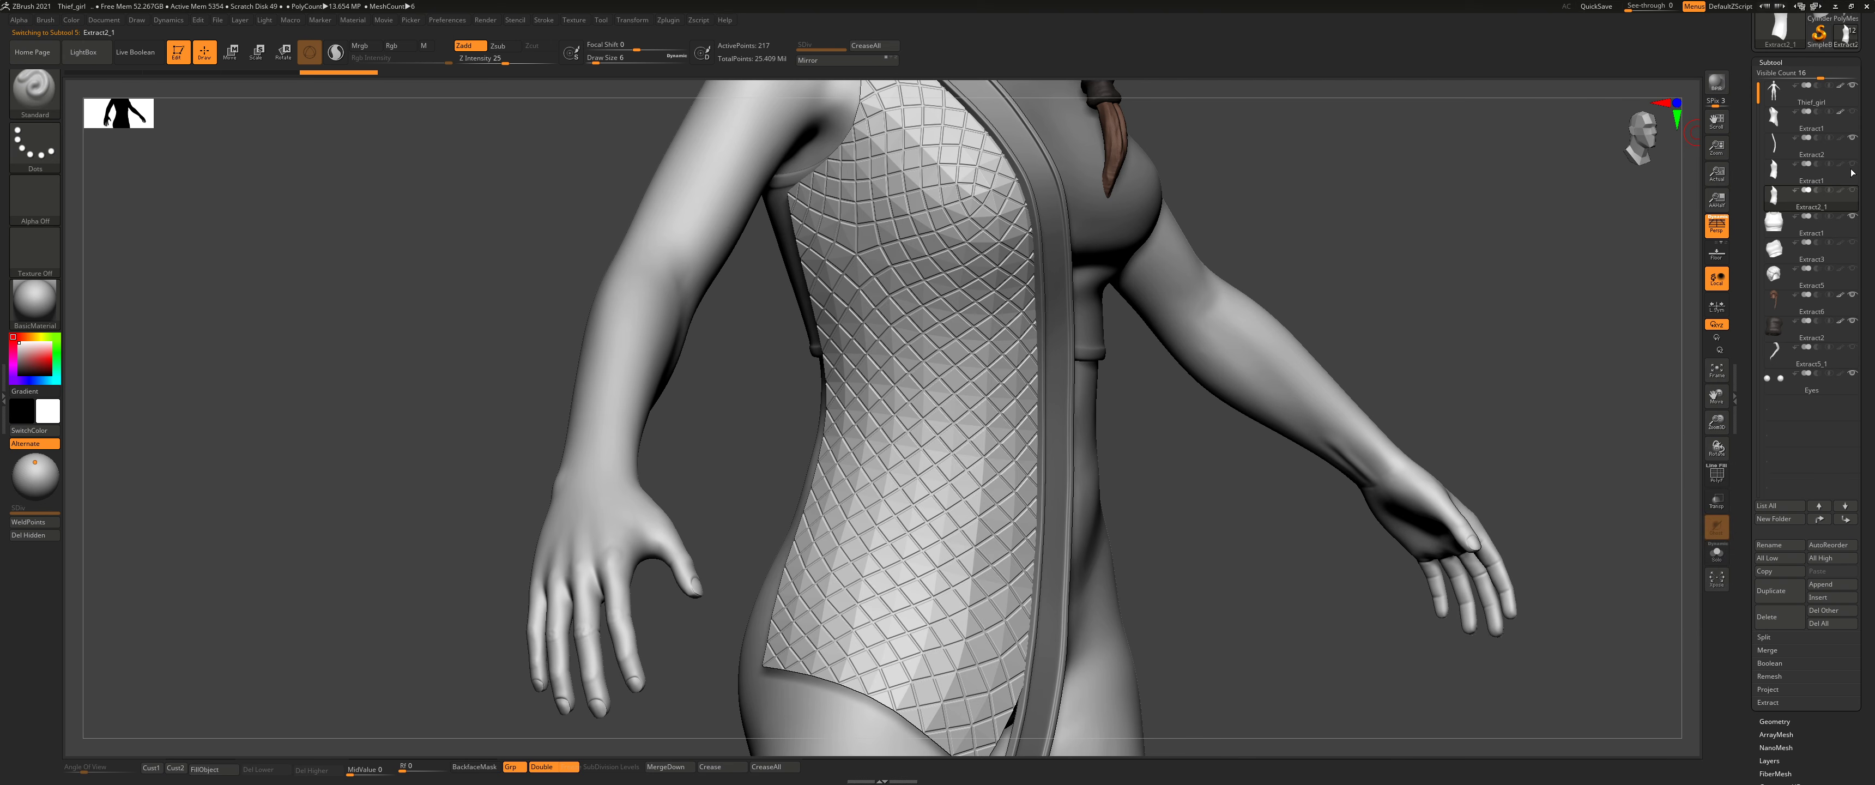
left_click(1792, 181)
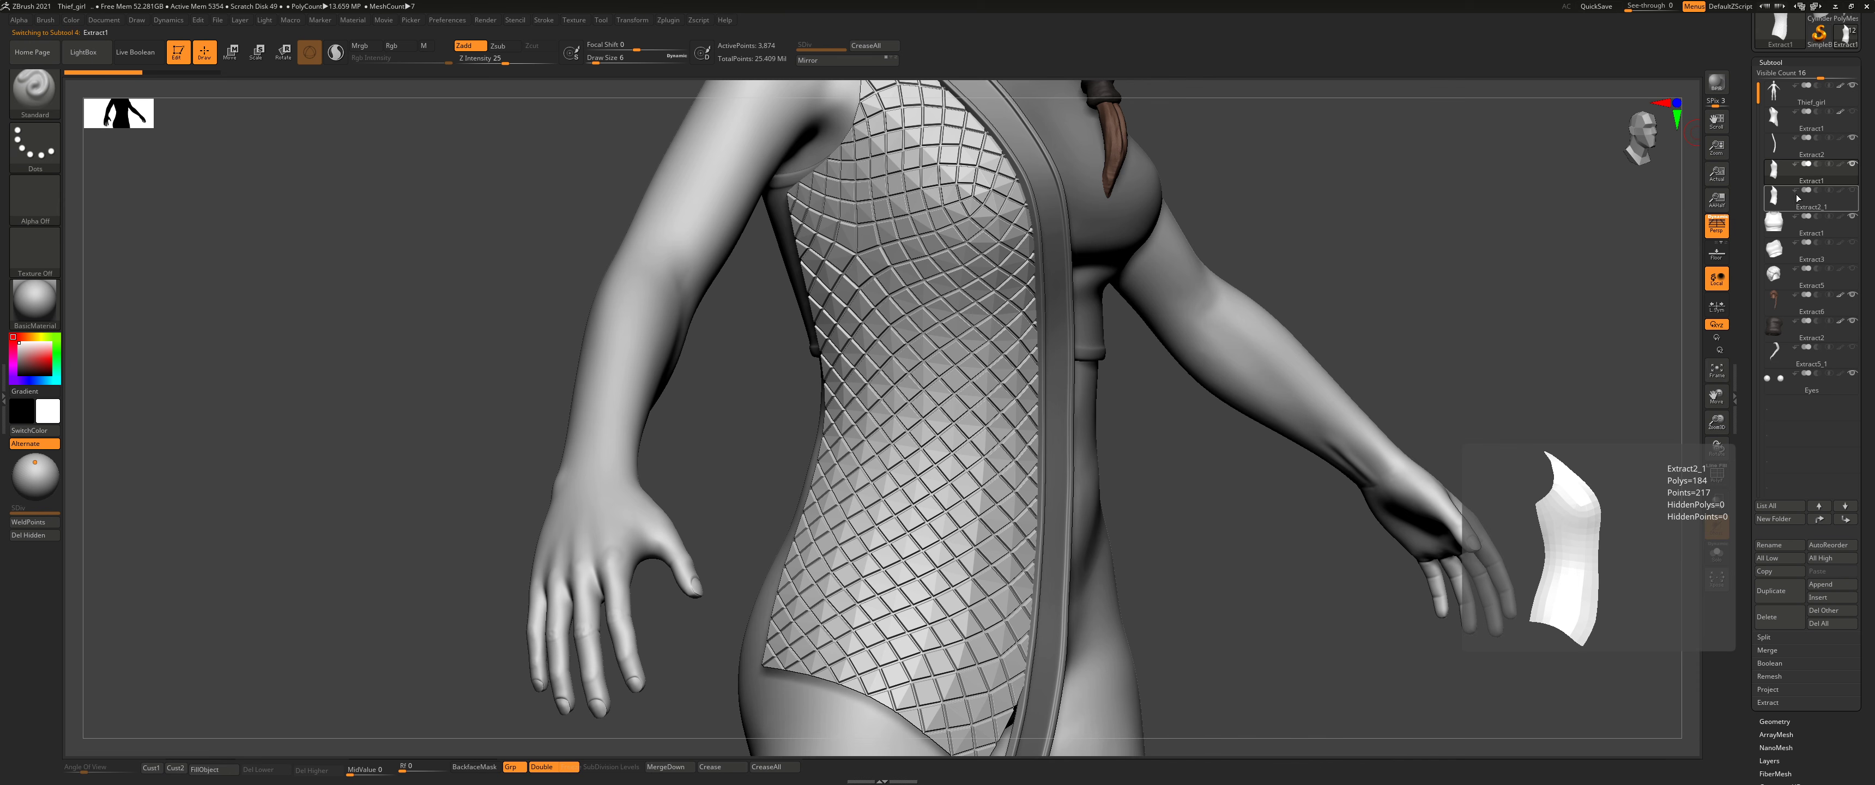
left_click(1784, 203)
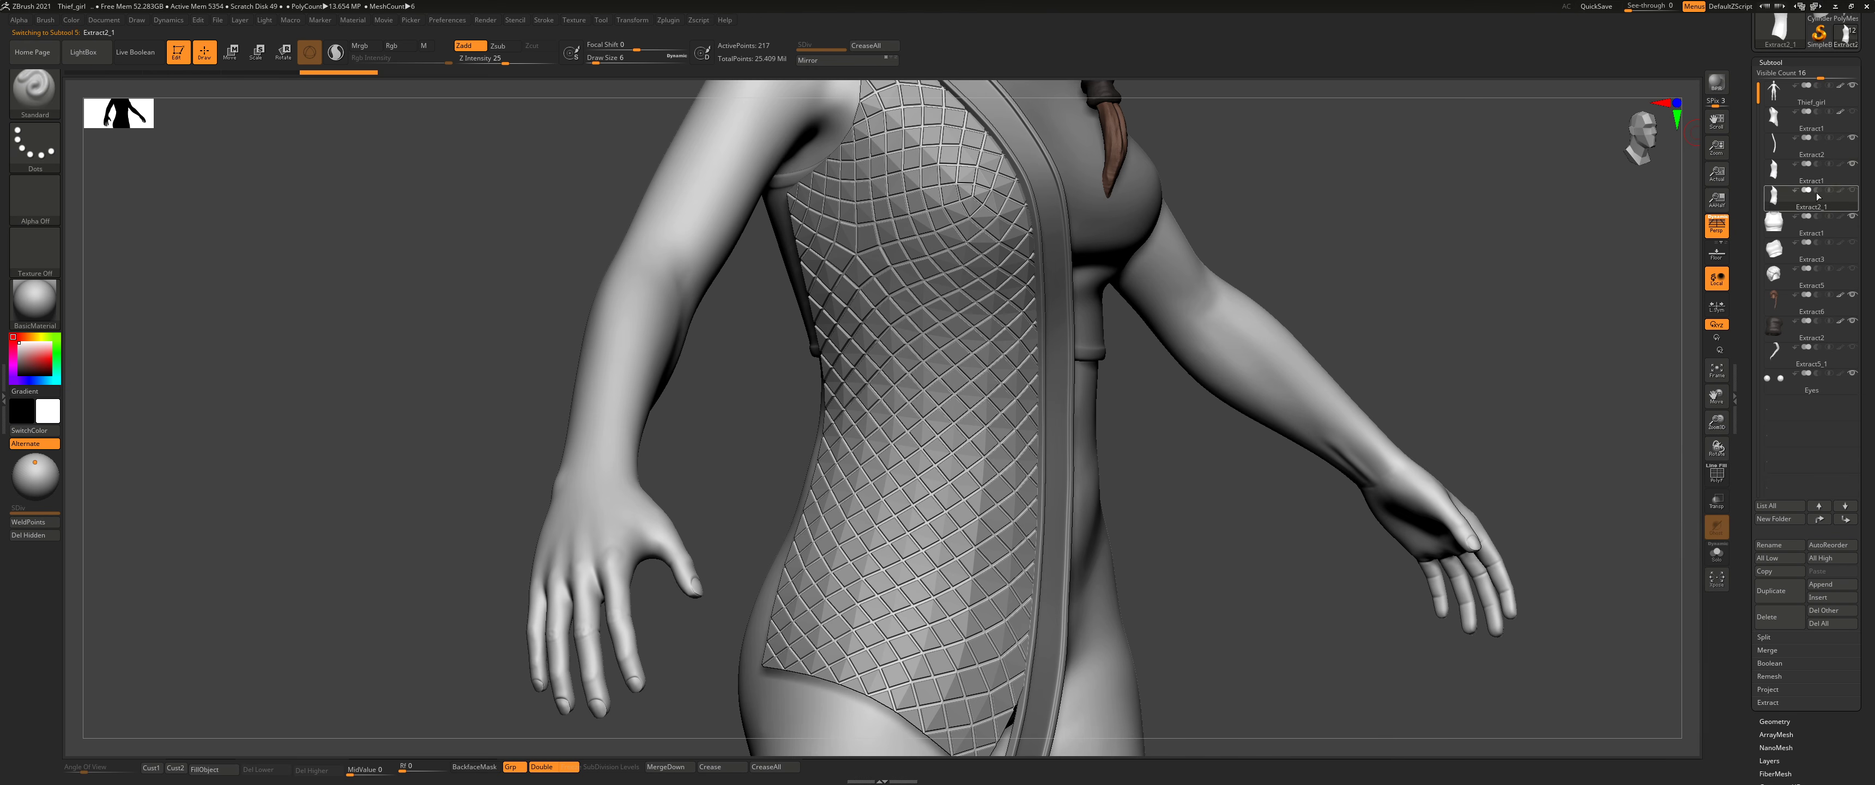
left_click(1851, 165)
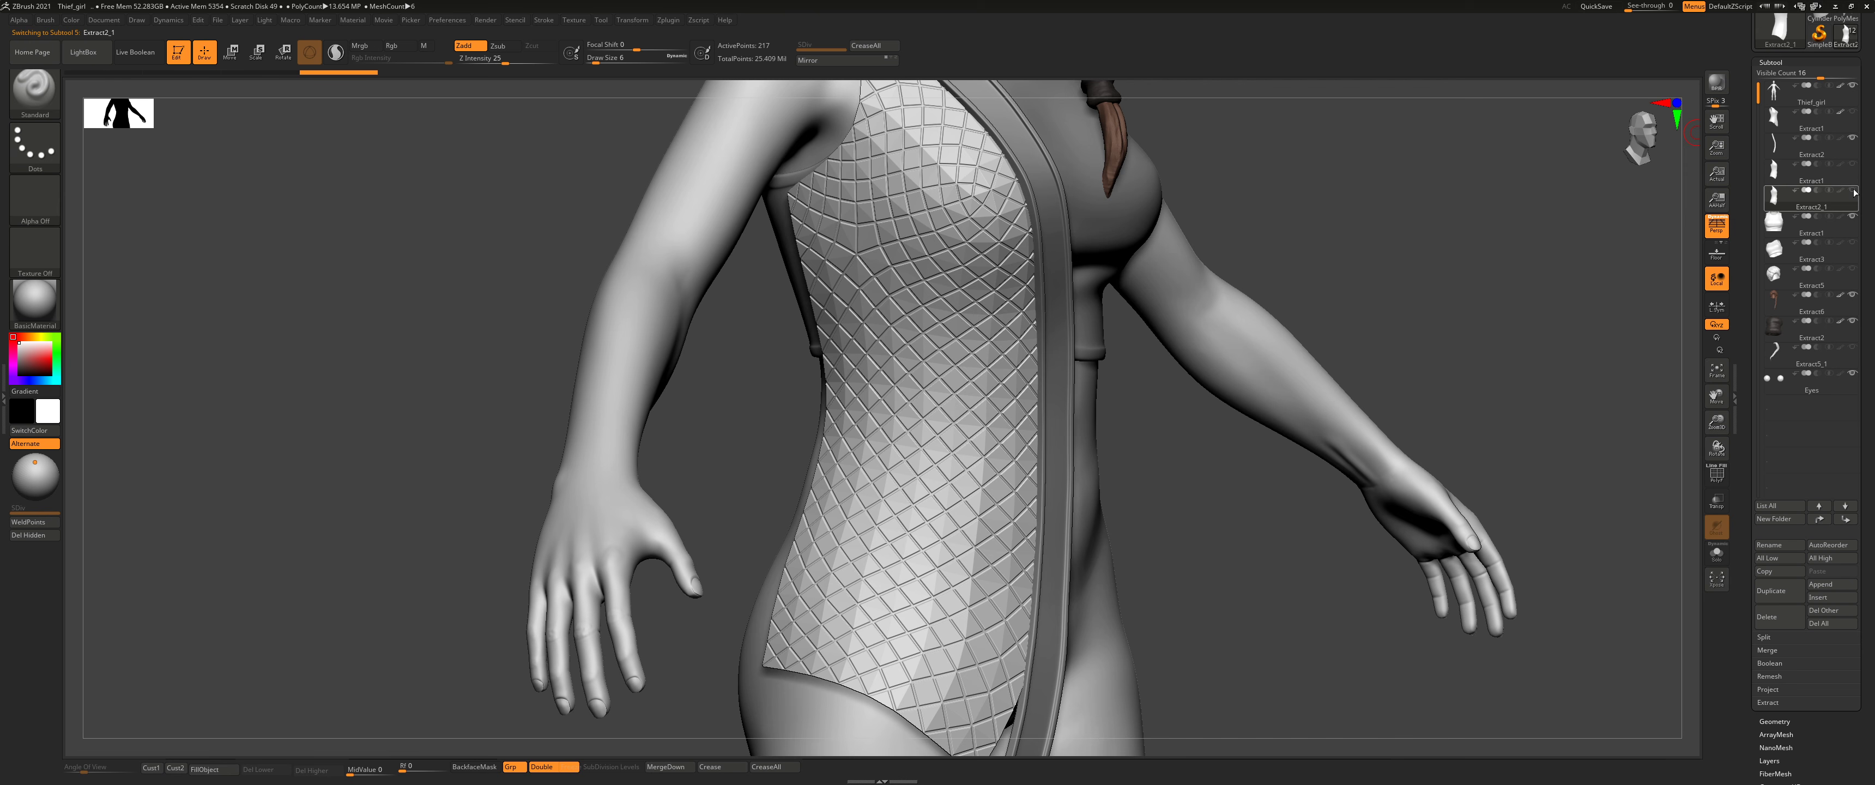
Step: Turn off Dynamic Subdiv on the torso panel and inspect its low-poly base mesh in Solo mode
left_click(1776, 722)
left_click(1780, 313)
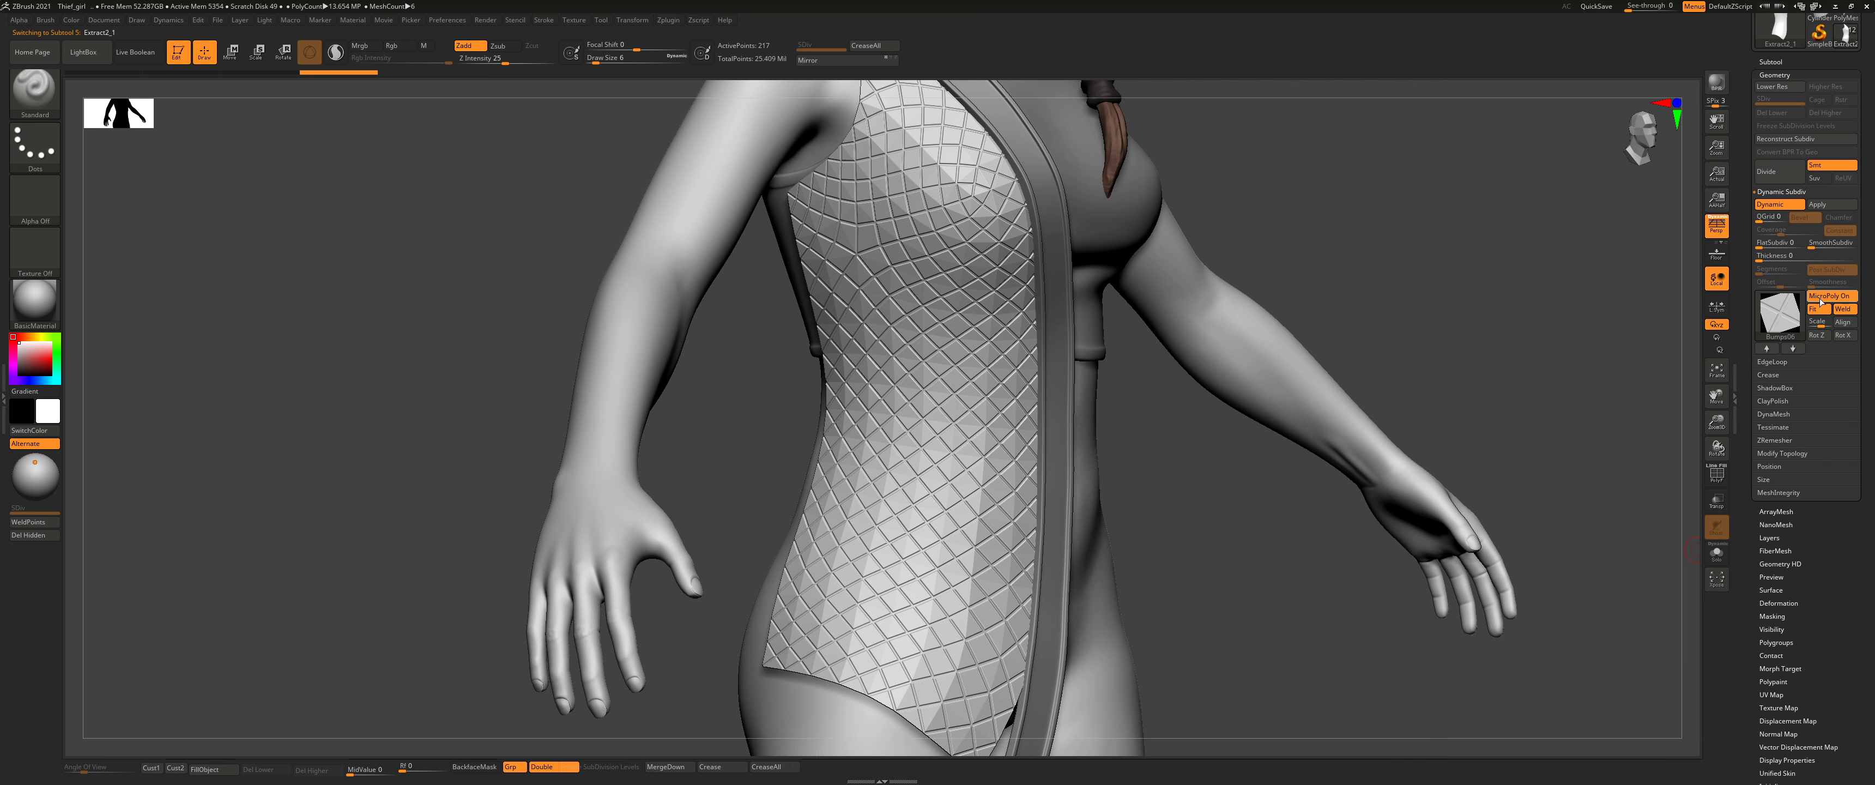
left_click(1829, 295)
left_click(1765, 206)
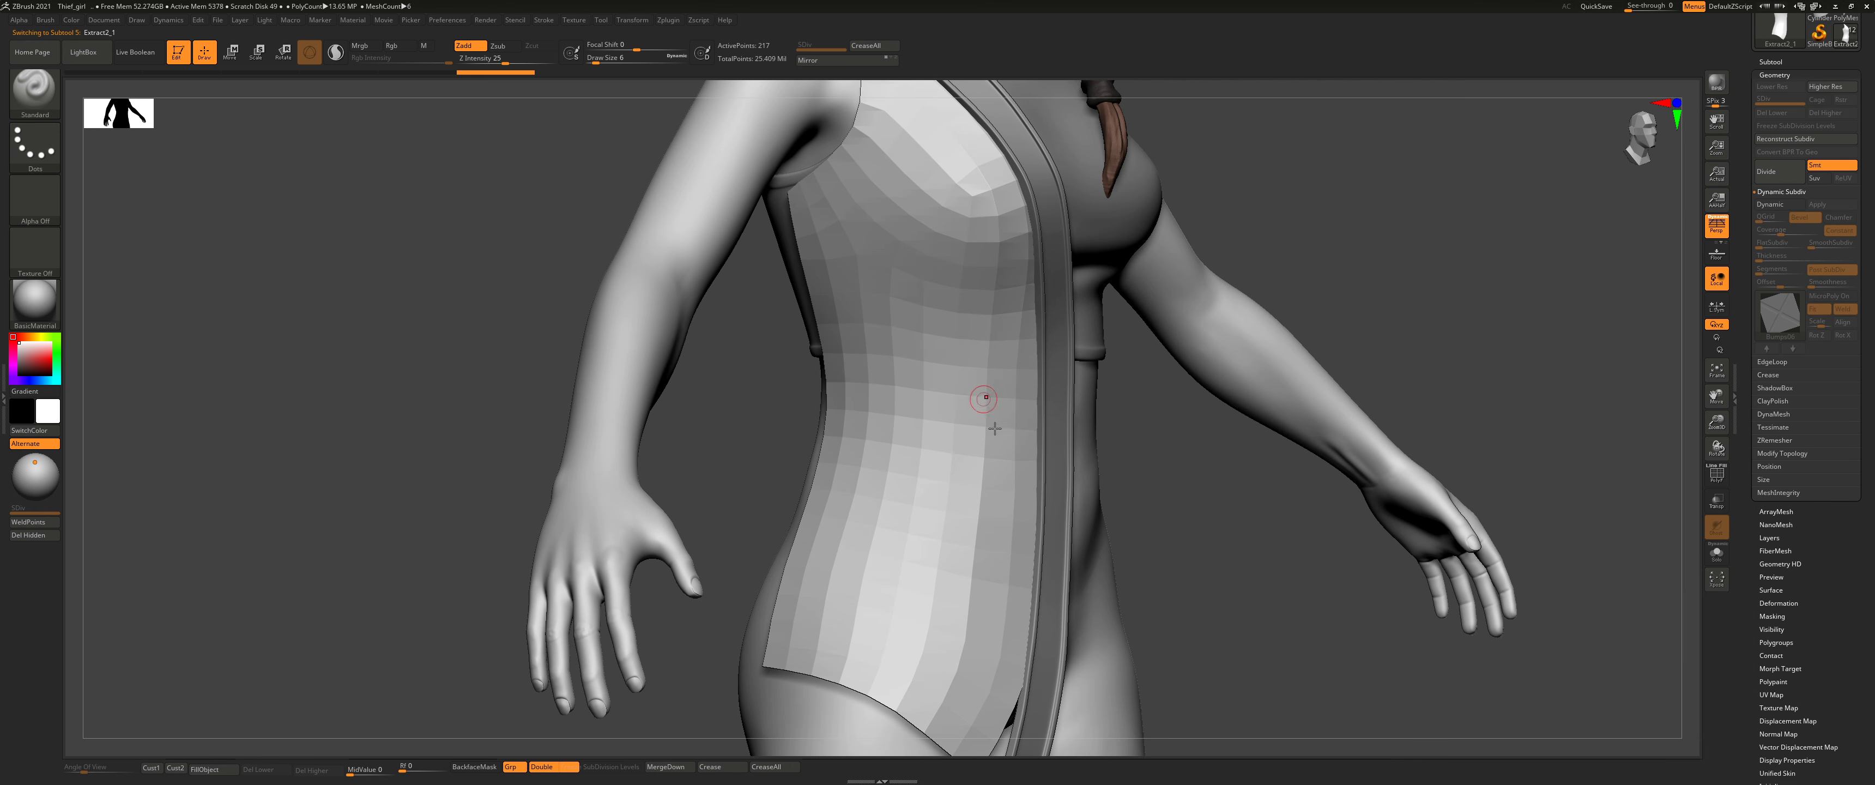
left_click(1716, 553)
left_click_drag(1076, 437, 1096, 468)
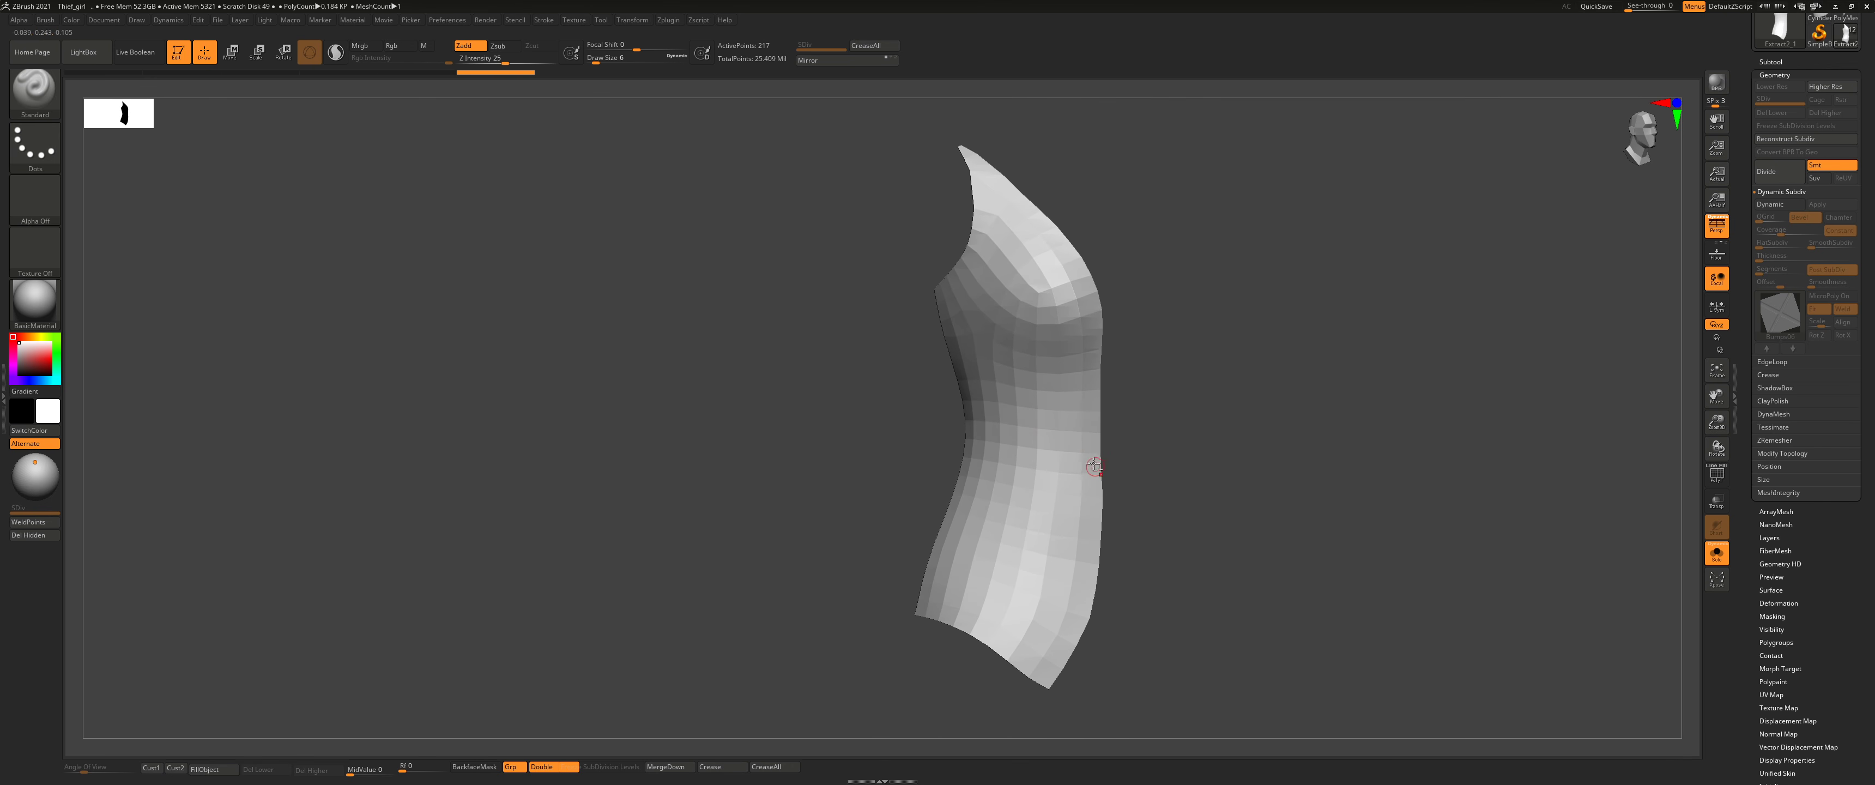
mouse_move(1064, 444)
right_mouse_down()
mouse_move(1121, 448)
mouse_move(1059, 470)
mouse_move(1038, 444)
right_mouse_up()
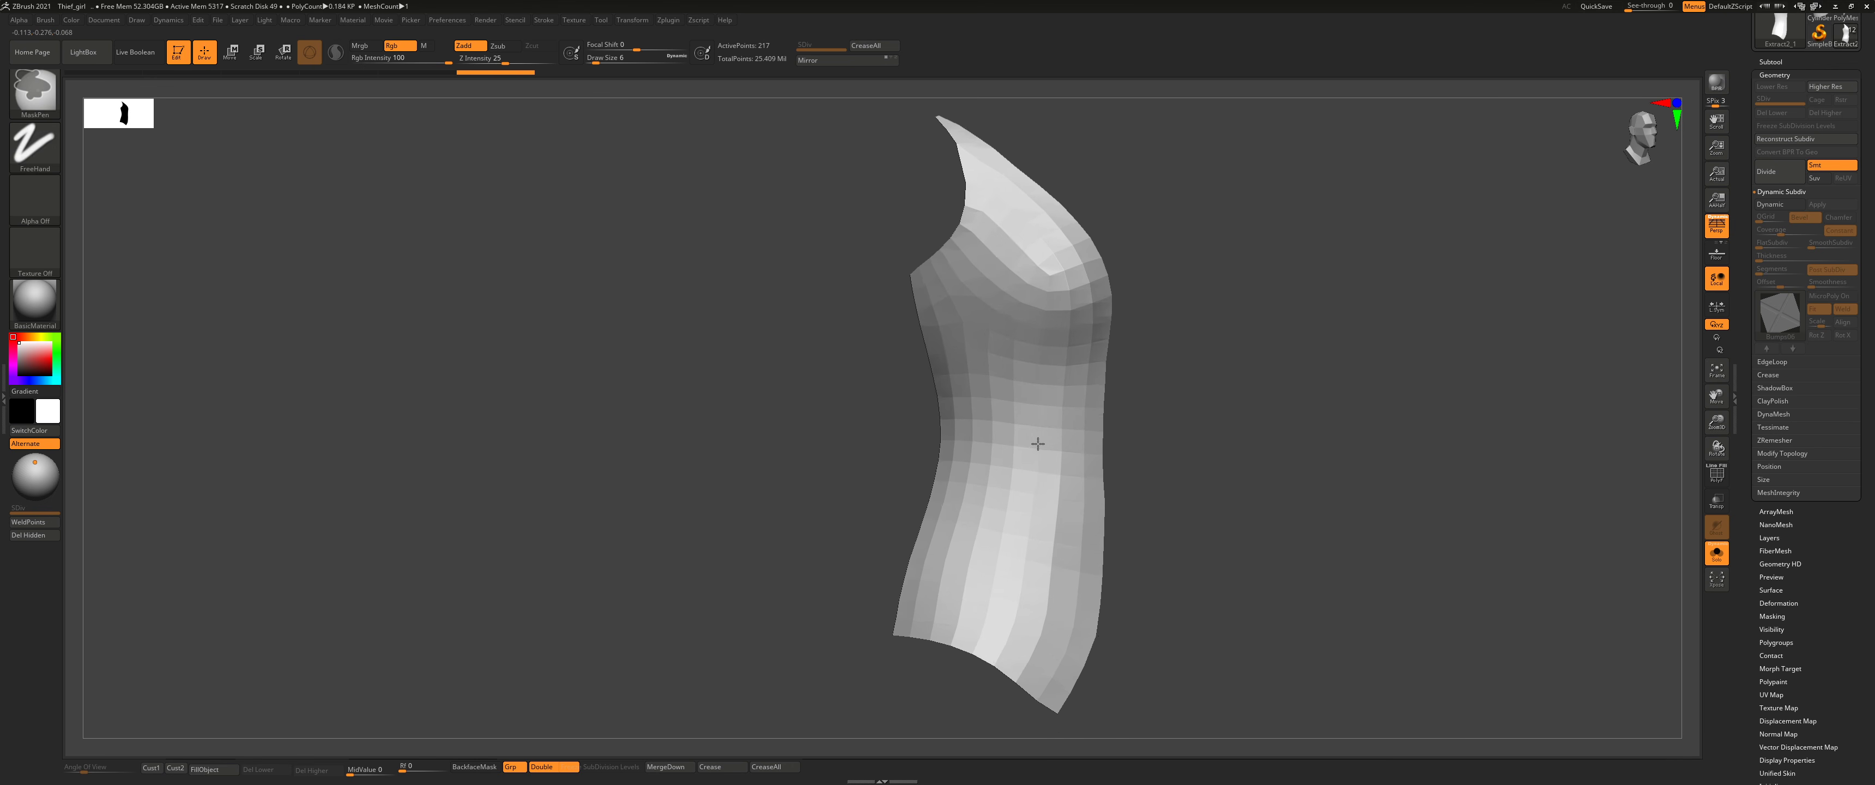
left_click(1716, 553)
Step: Select the body subtool and mask a roughly rectangular patch on the abdomen beside the navel
right_click_drag(1138, 386, 1117, 401)
right_click_drag(1383, 452, 1203, 457)
right_click_drag(1321, 455, 1096, 501)
mouse_move(1159, 448)
right_mouse_down()
mouse_move(1076, 436)
mouse_move(1135, 448)
right_mouse_up()
left_click(1121, 423, "alt")
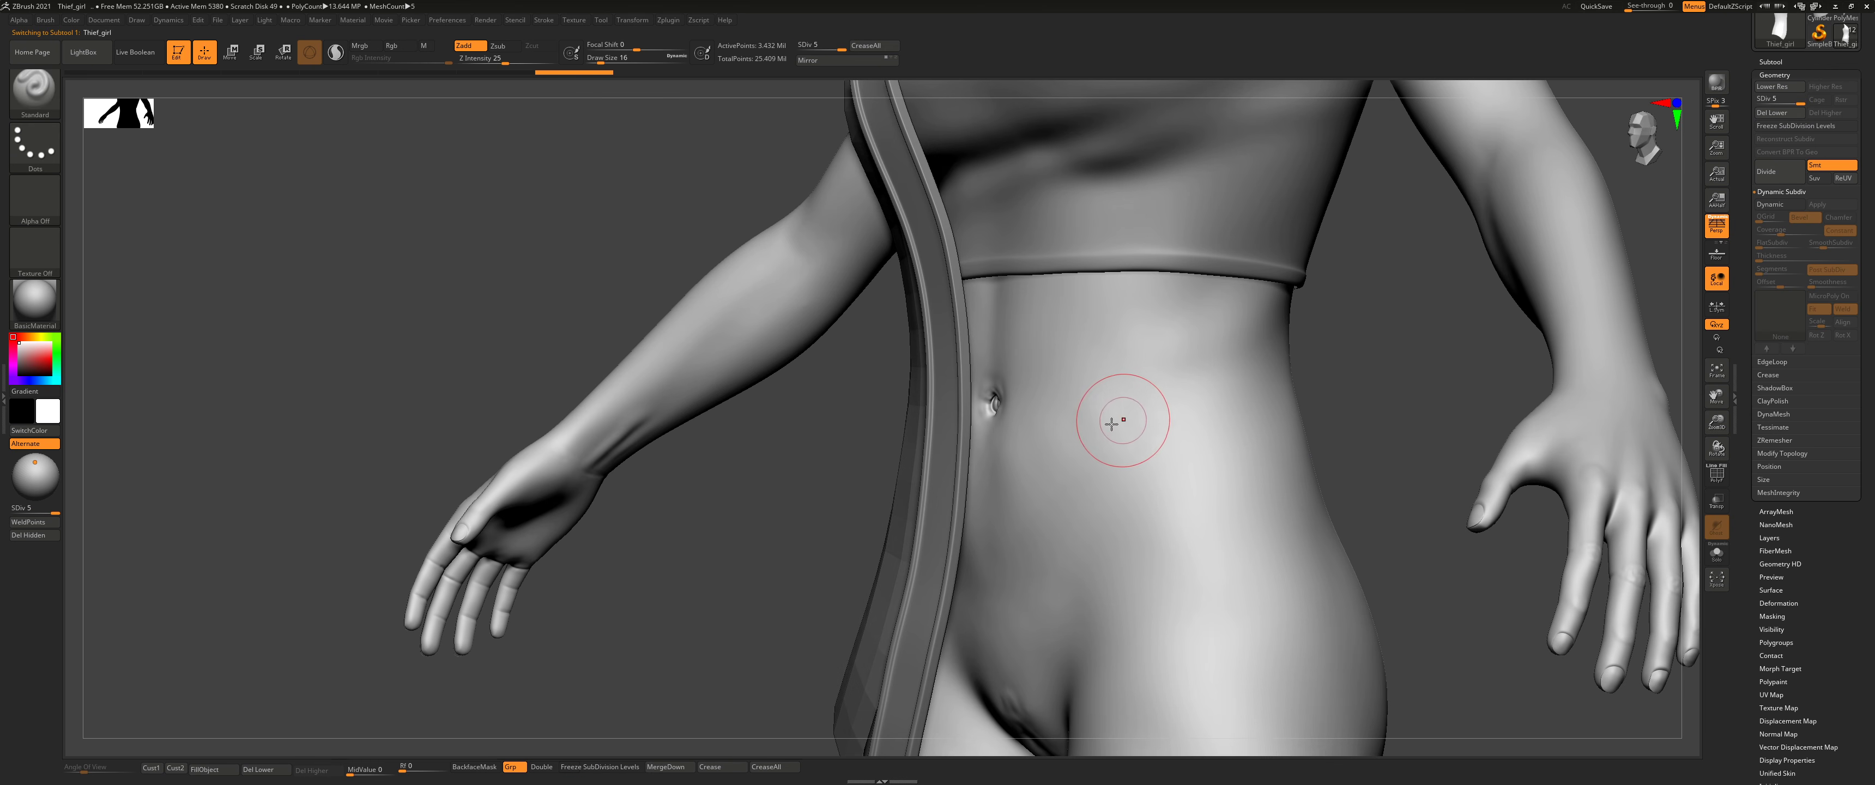
left_click(1110, 405, "ctrl")
mouse_move(1142, 406)
left_mouse_down("ctrl")
mouse_move(1165, 466)
mouse_move(1194, 436)
mouse_move(1063, 408)
mouse_move(1060, 428)
mouse_move(1187, 361)
mouse_move(1230, 488)
mouse_move(1165, 510)
mouse_move(1185, 392)
mouse_move(1056, 477)
left_mouse_up("ctrl")
right_click_drag(1084, 436, 1150, 444)
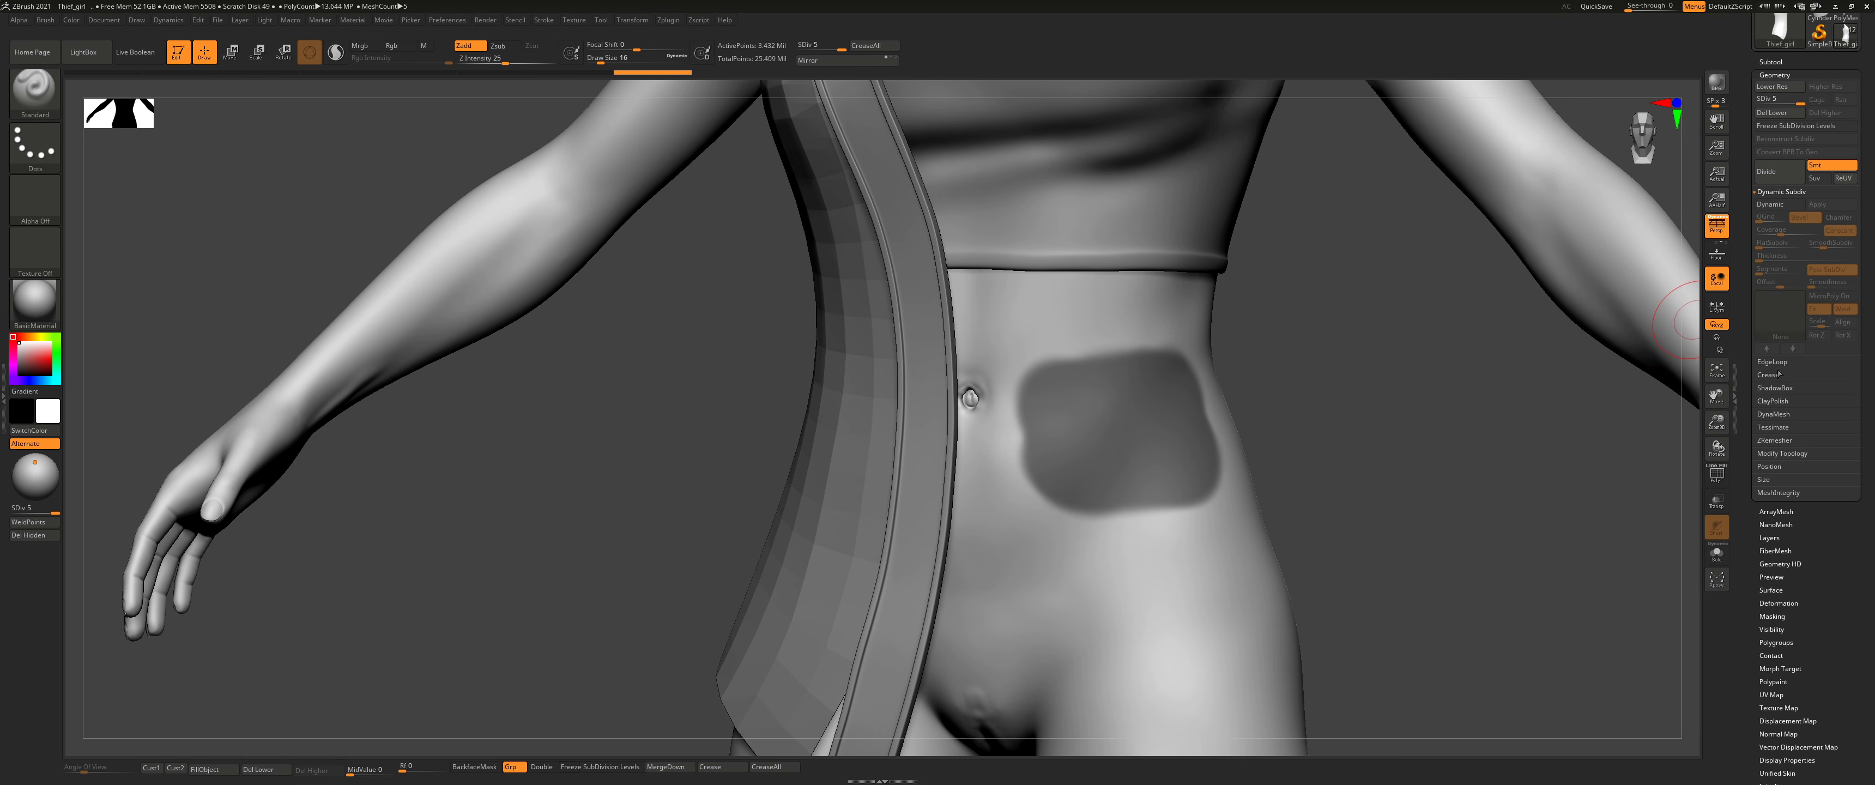
Step: Extract the masked abdomen patch as a new subtool with Double enabled and a thickness of 0.02
left_click(1767, 63)
scroll(1858, 397, "down", 3)
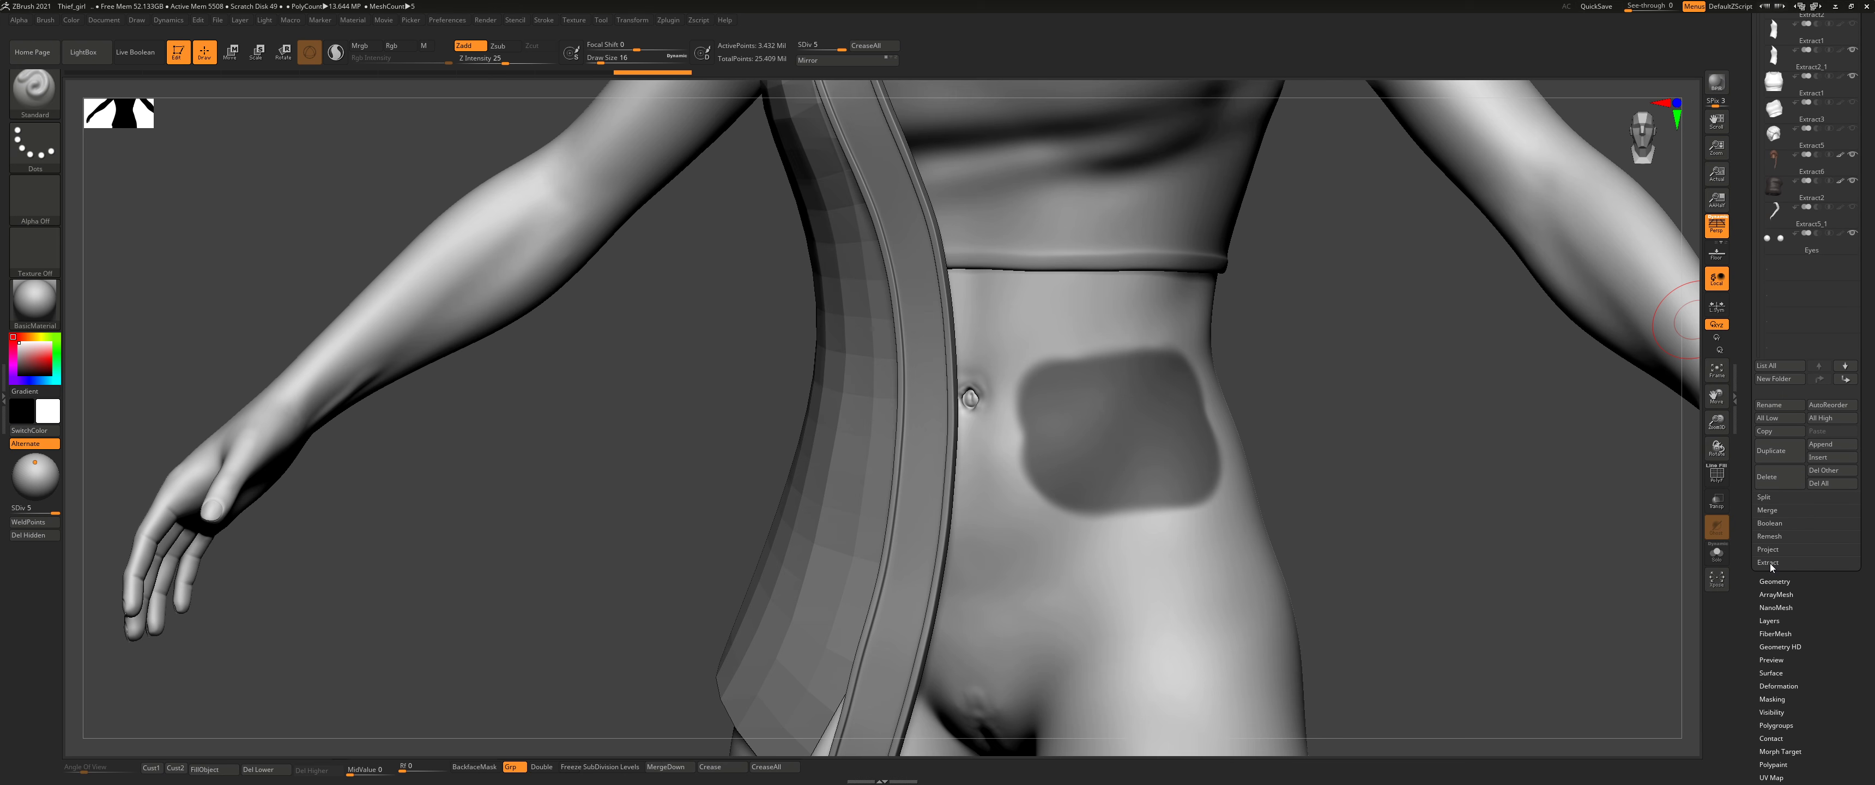
left_click(1769, 563)
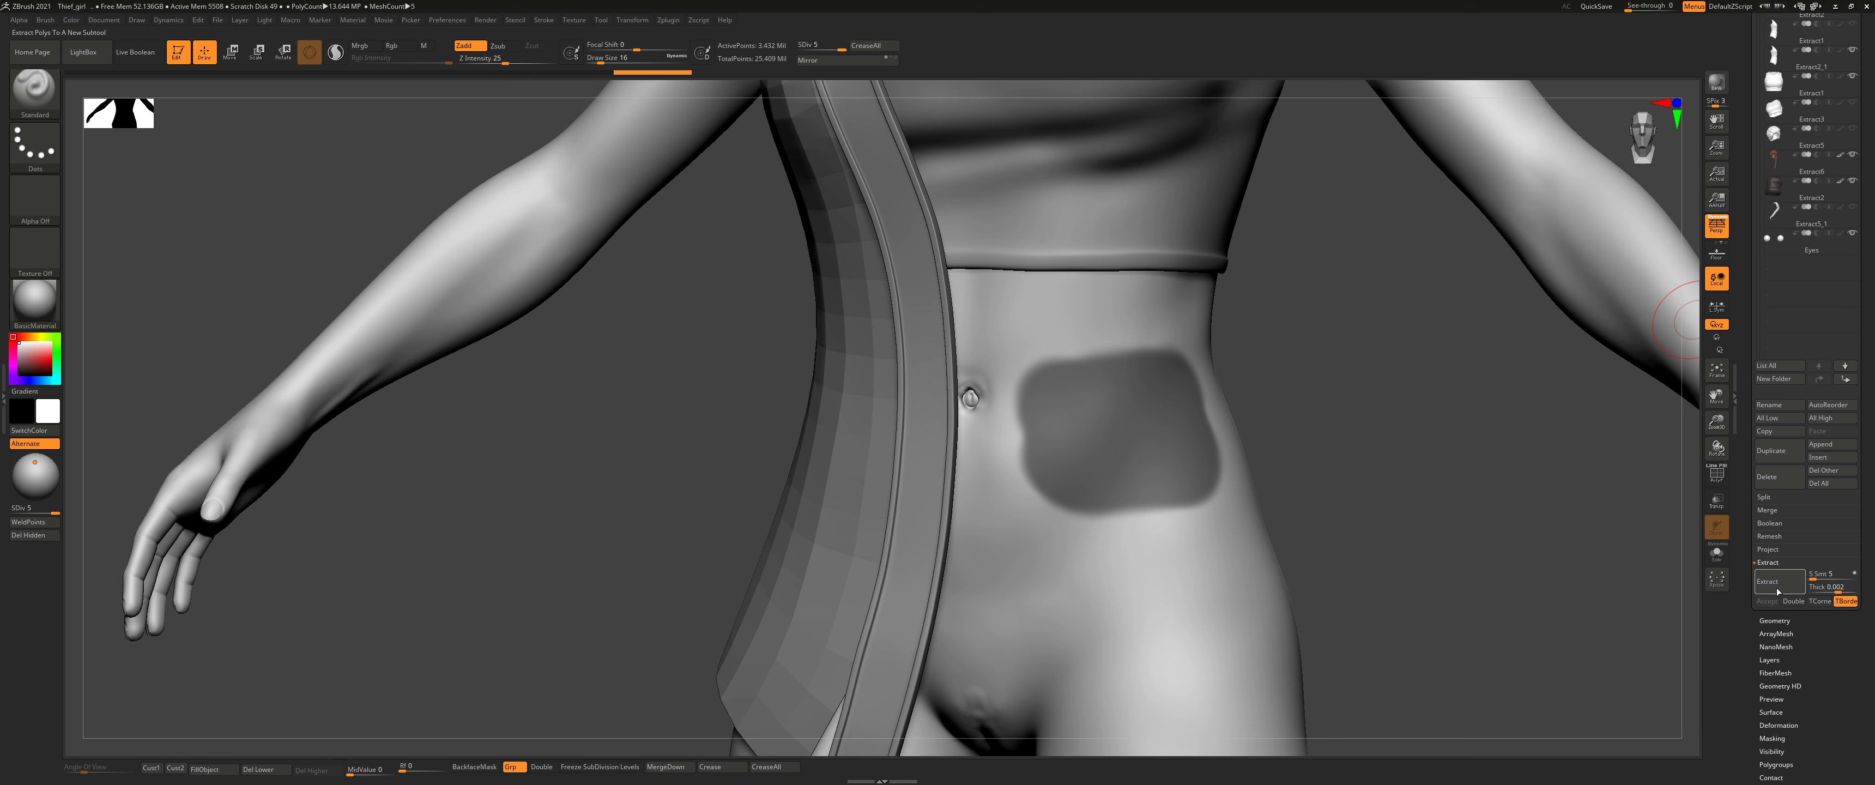
left_click(1776, 582)
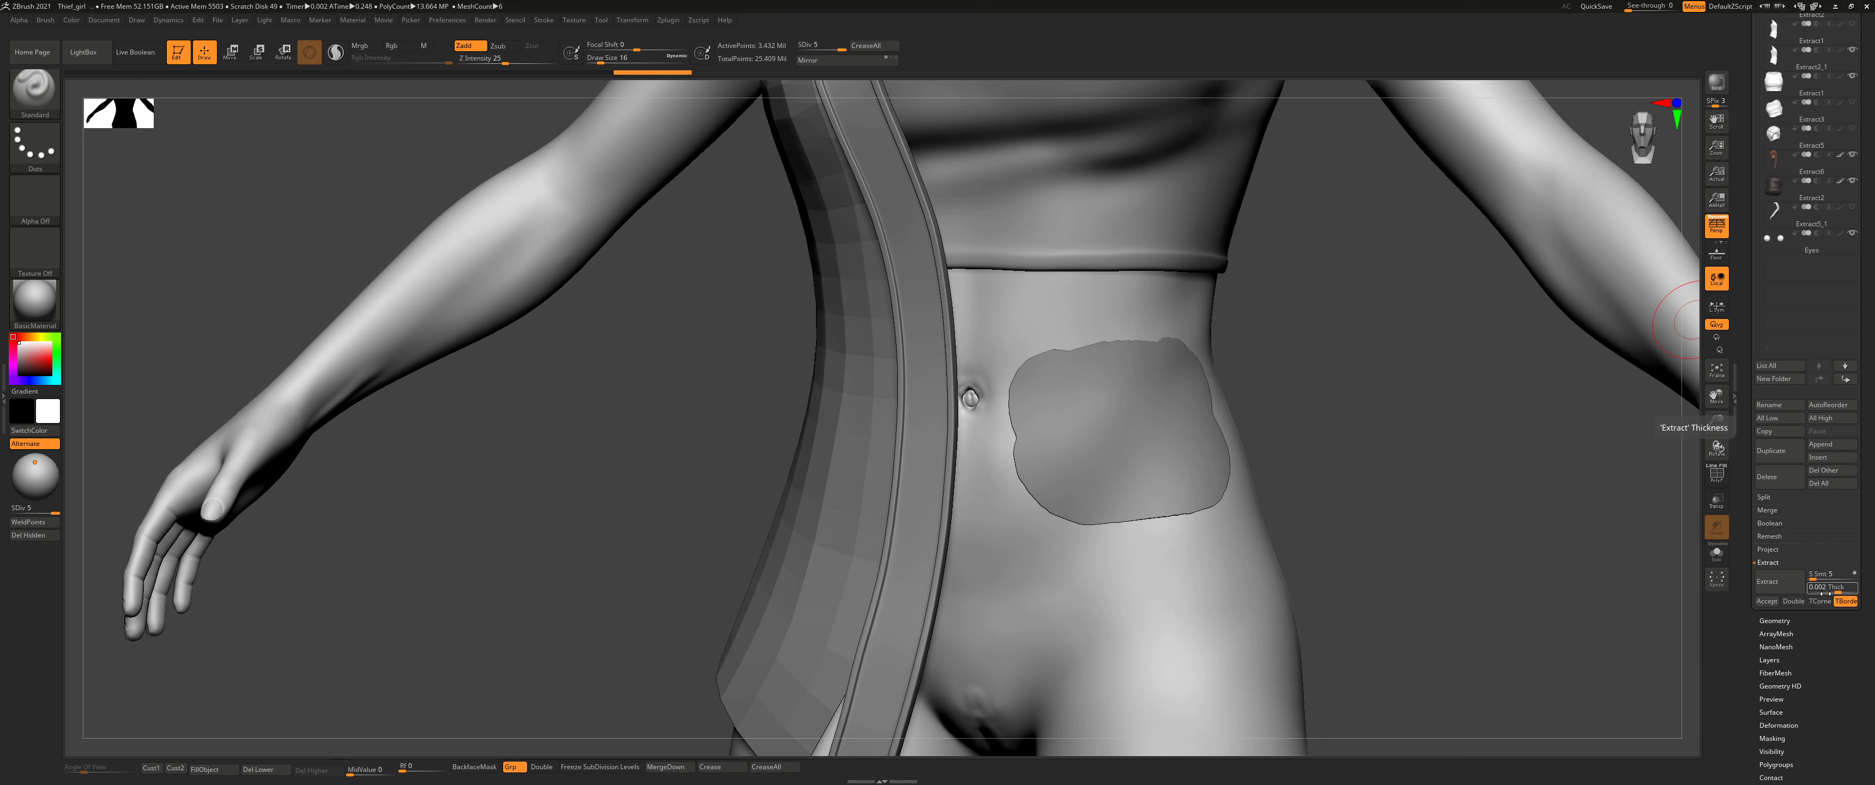
key("Return")
left_click(1767, 601)
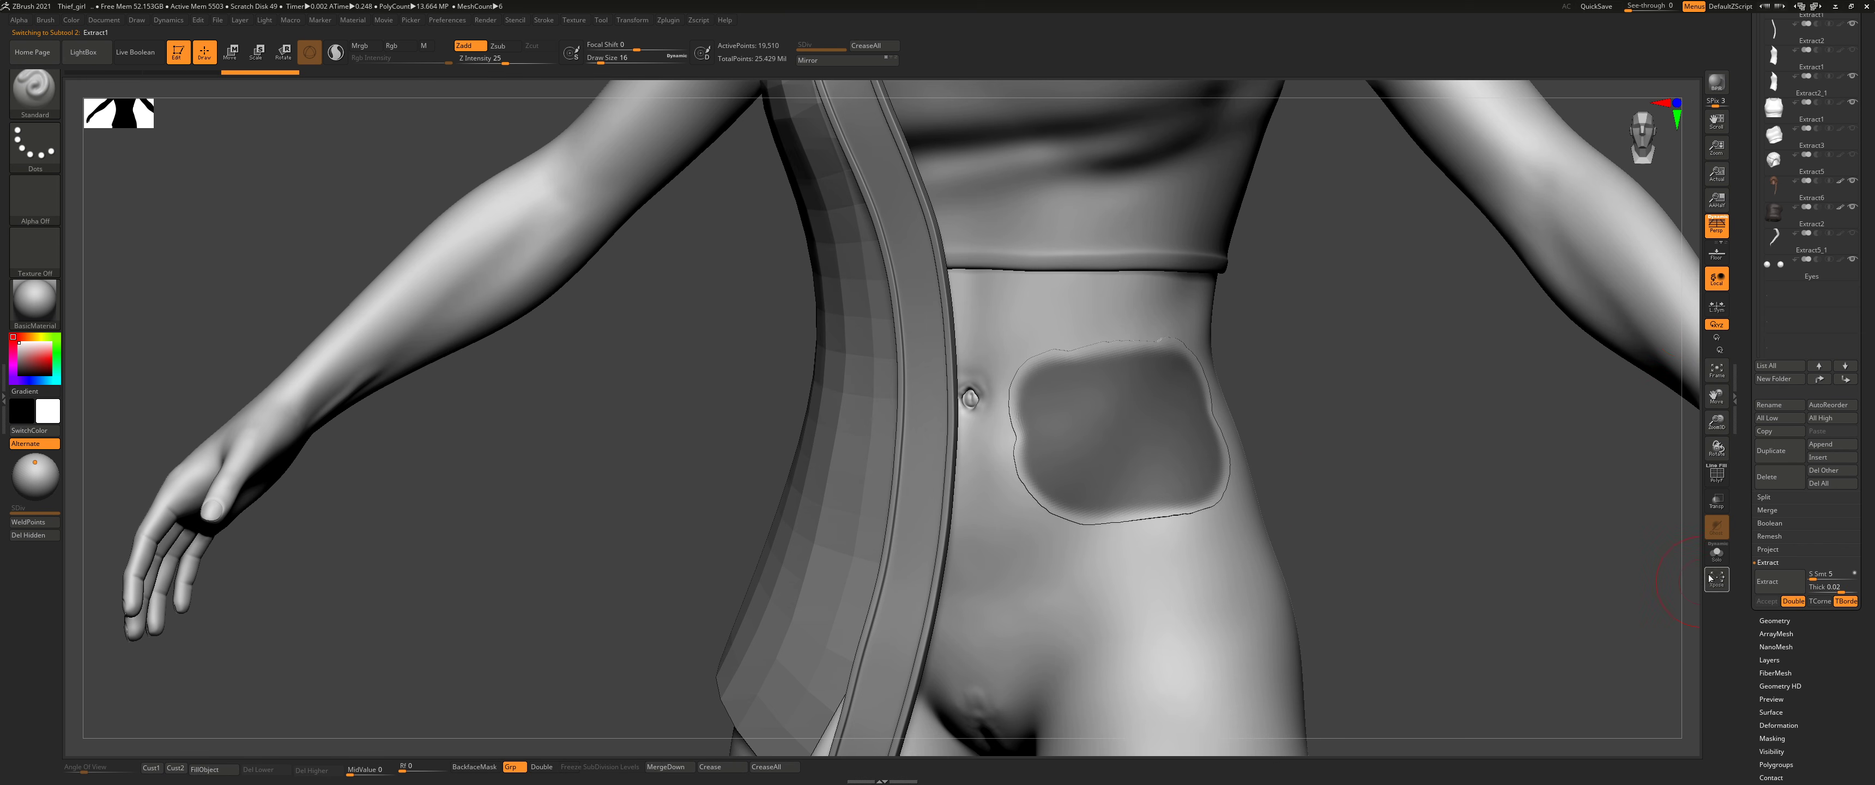
Step: Clear the extracted patch's mask, isolate its front surface in Solo with PolyFrame on, and delete the hidden geometry
left_click(1716, 554)
left_click_drag(1419, 522, 1462, 553, "ctrl")
left_click(1135, 433, "ctrl+shift")
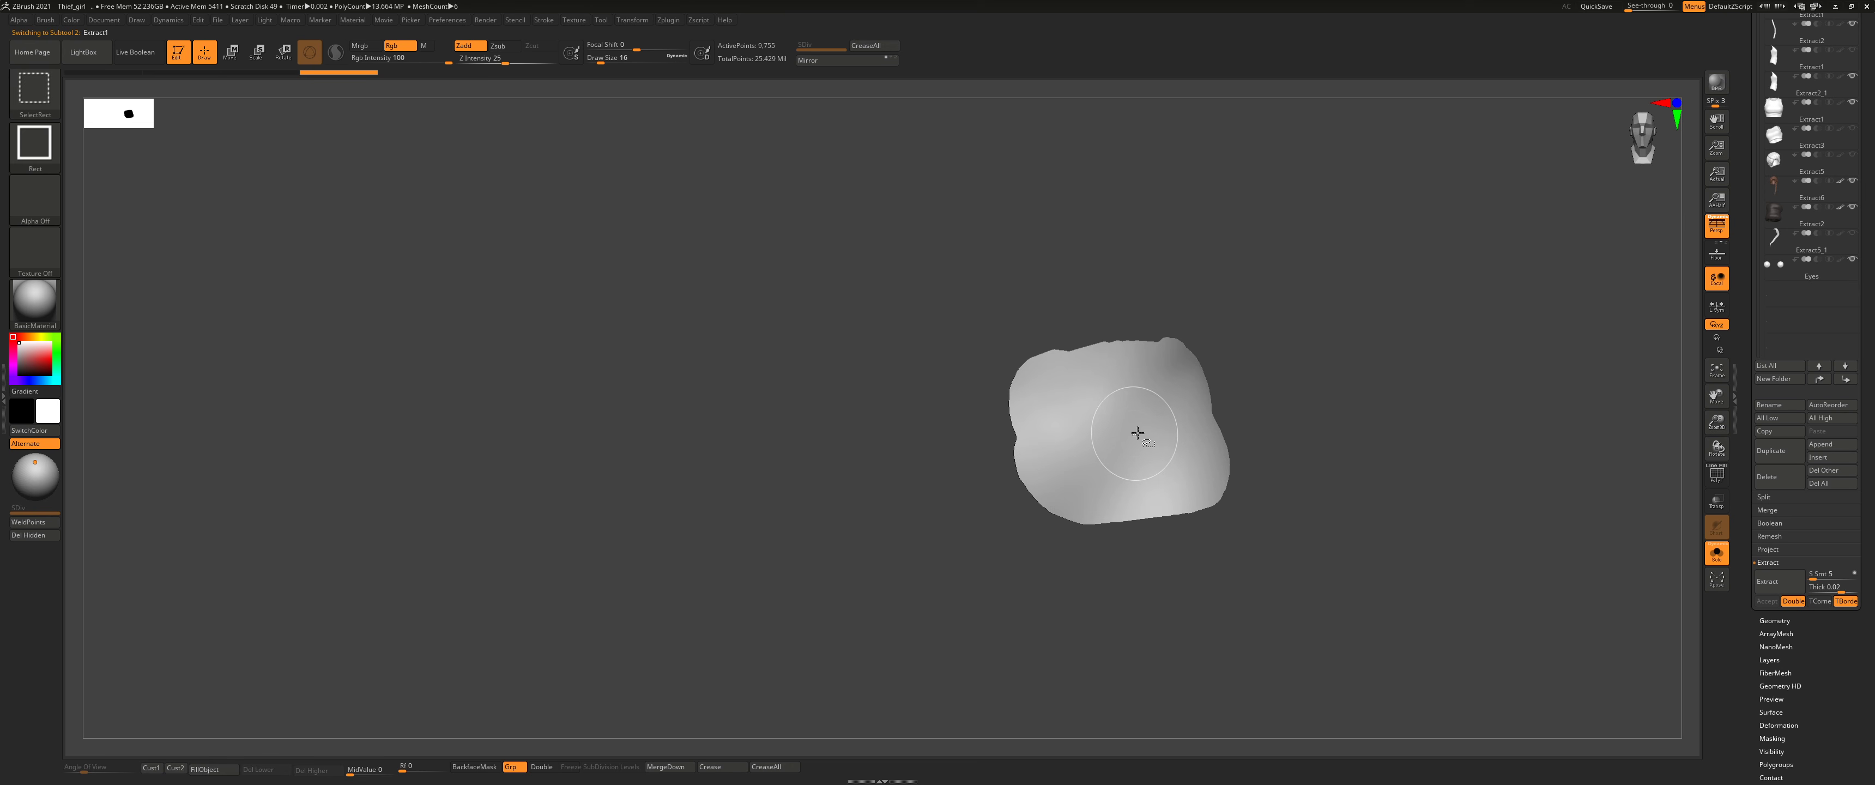
mouse_move(1128, 448)
right_mouse_down()
mouse_move(1302, 453)
mouse_move(1071, 447)
mouse_move(1180, 444)
mouse_move(1116, 444)
right_mouse_up()
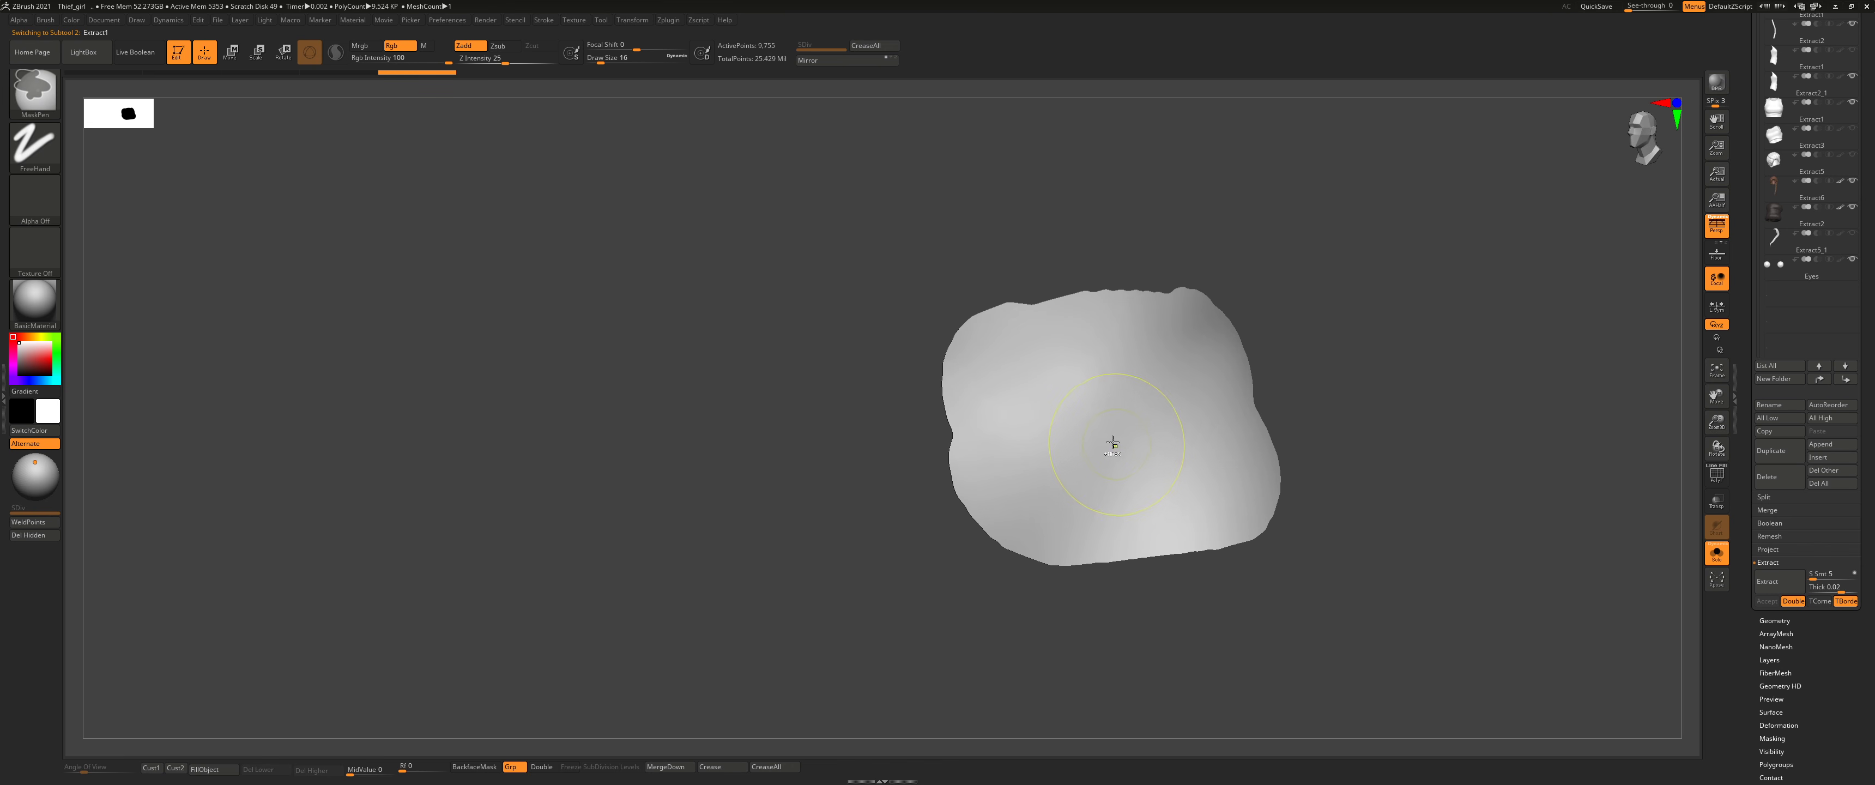
key("shift+f")
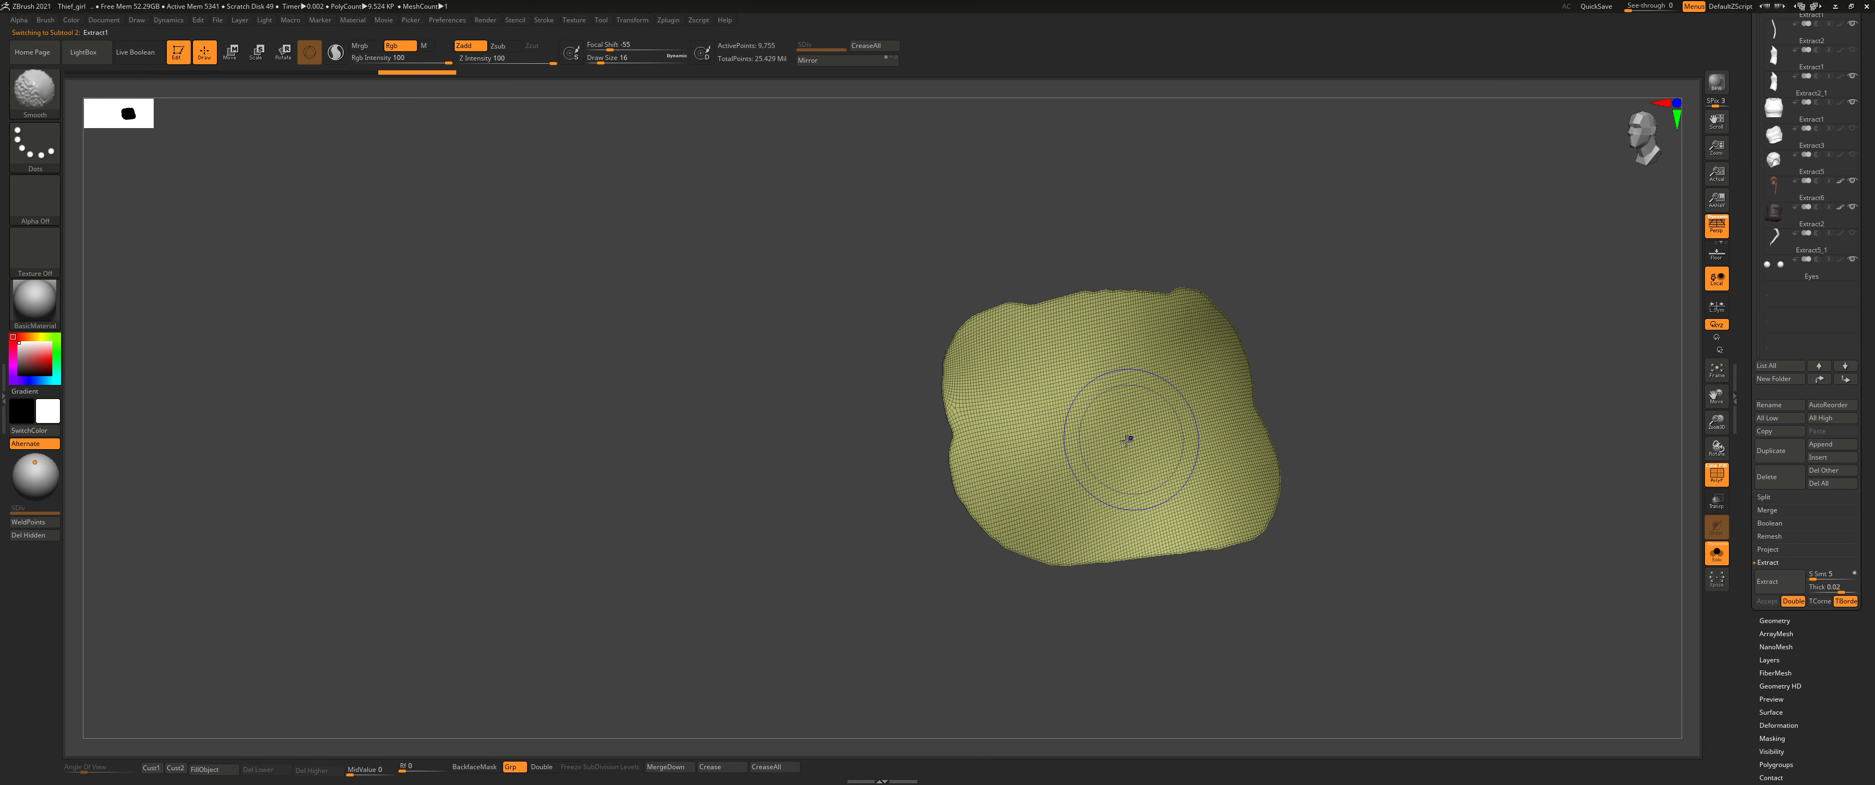
left_click(45, 538)
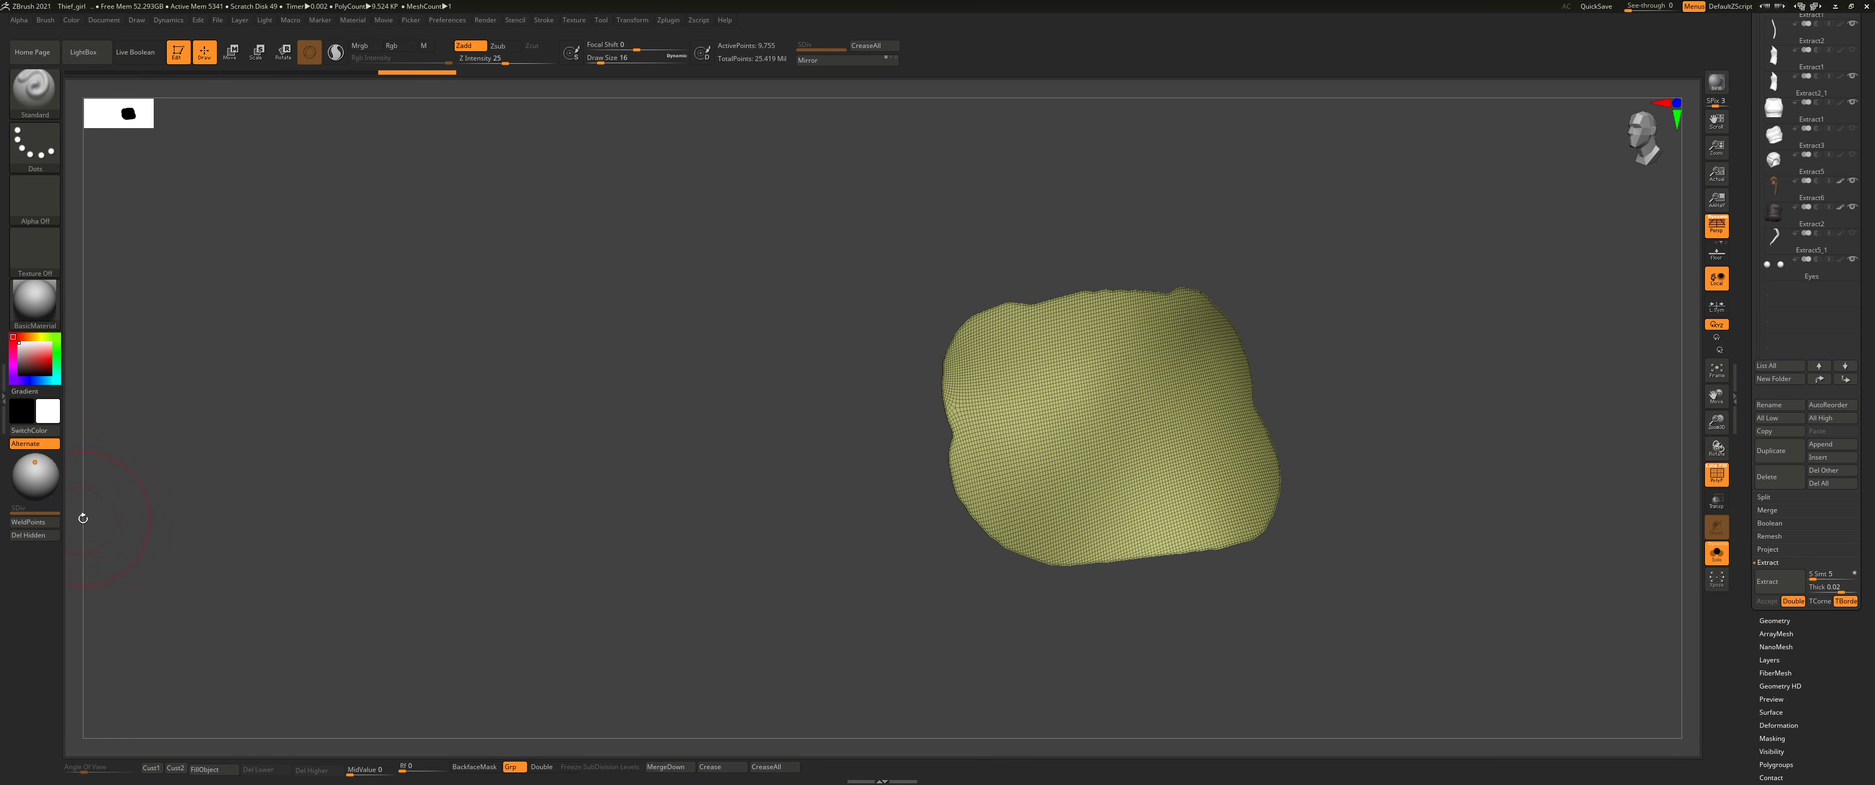
mouse_move(1163, 418)
right_mouse_down()
mouse_move(1151, 407)
mouse_move(1267, 411)
mouse_move(1146, 412)
right_mouse_up()
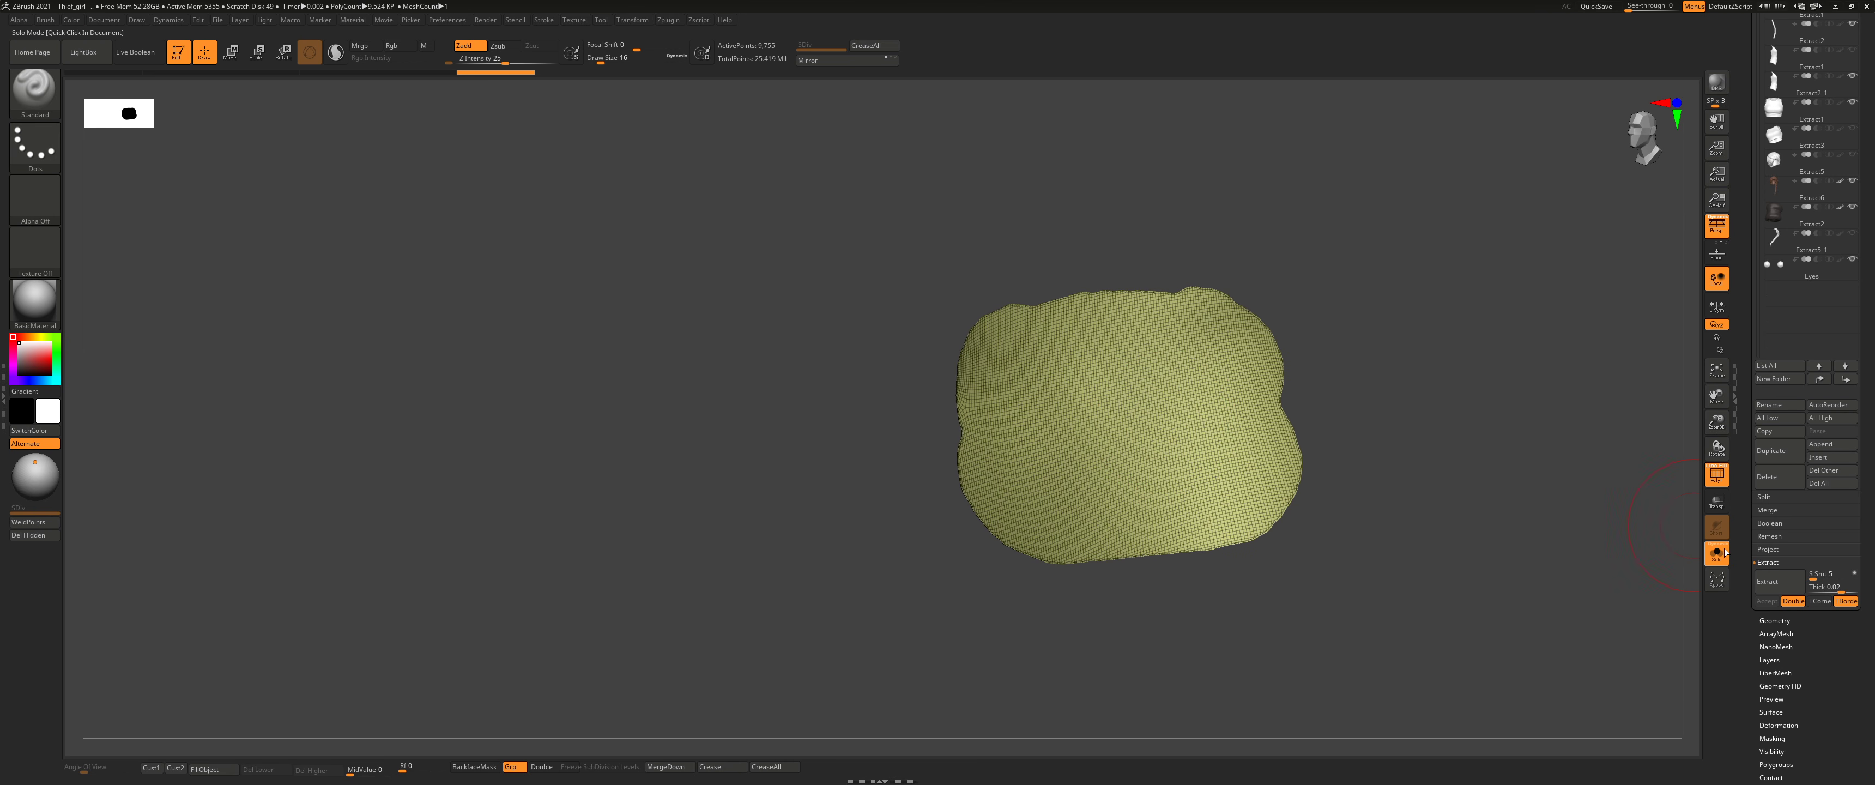
Step: Leave Solo mode and run ZRemesher twice on the extracted patch with the Half option enabled
left_click(1723, 553)
right_click_drag(1404, 489, 1260, 547, "ctrl")
left_click(1773, 620)
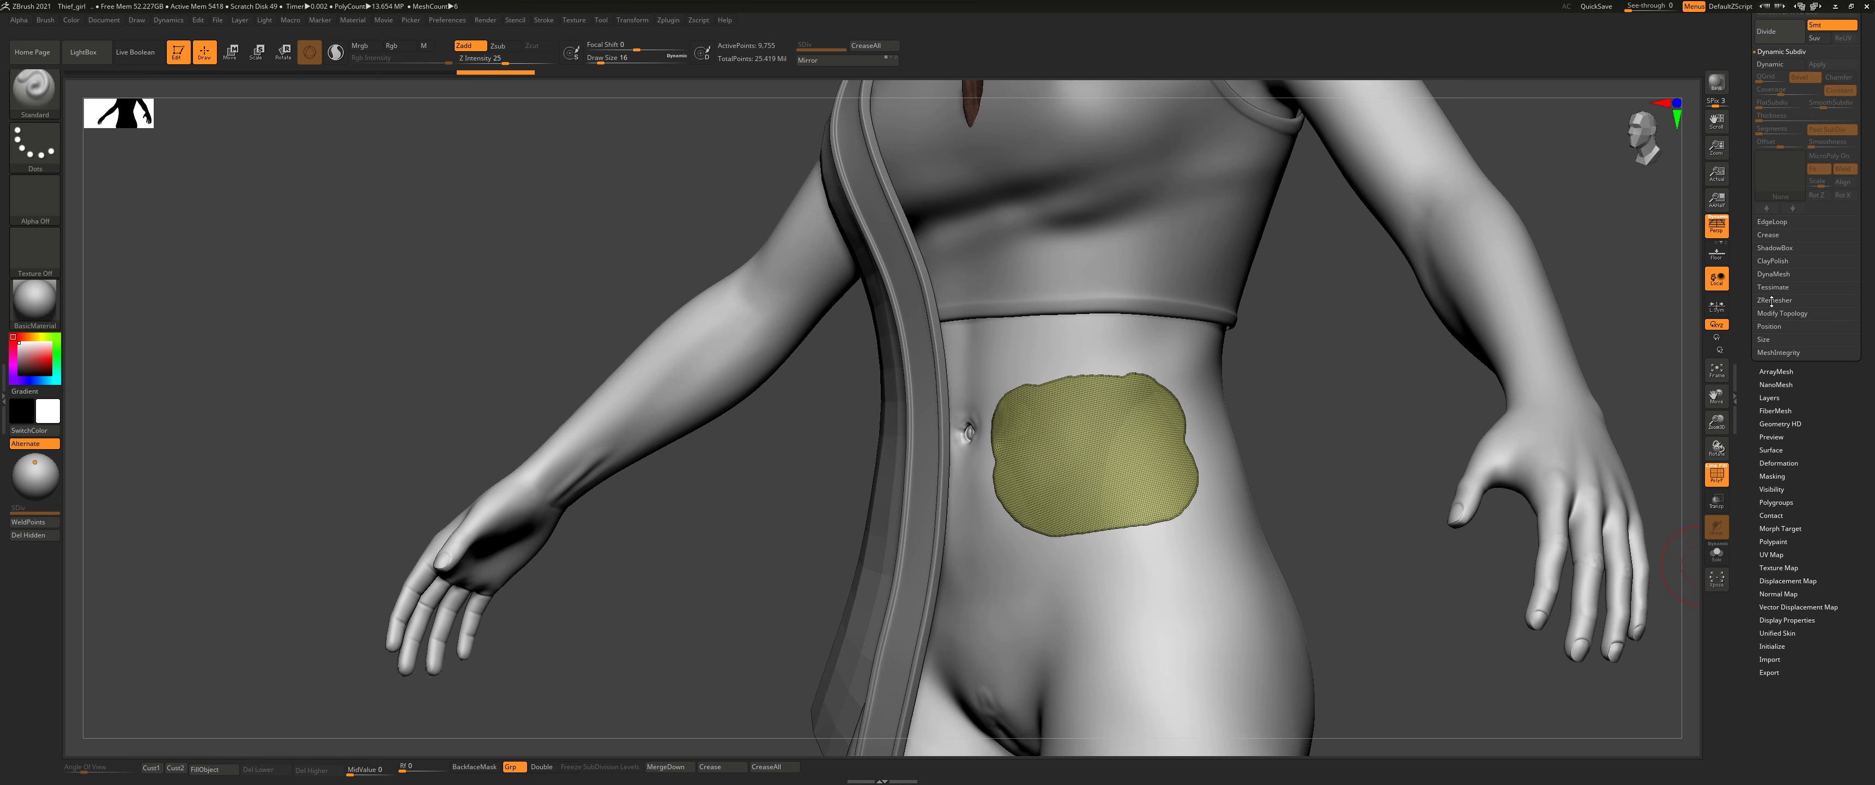
left_click(1778, 300)
scroll(1787, 240, "up", 1)
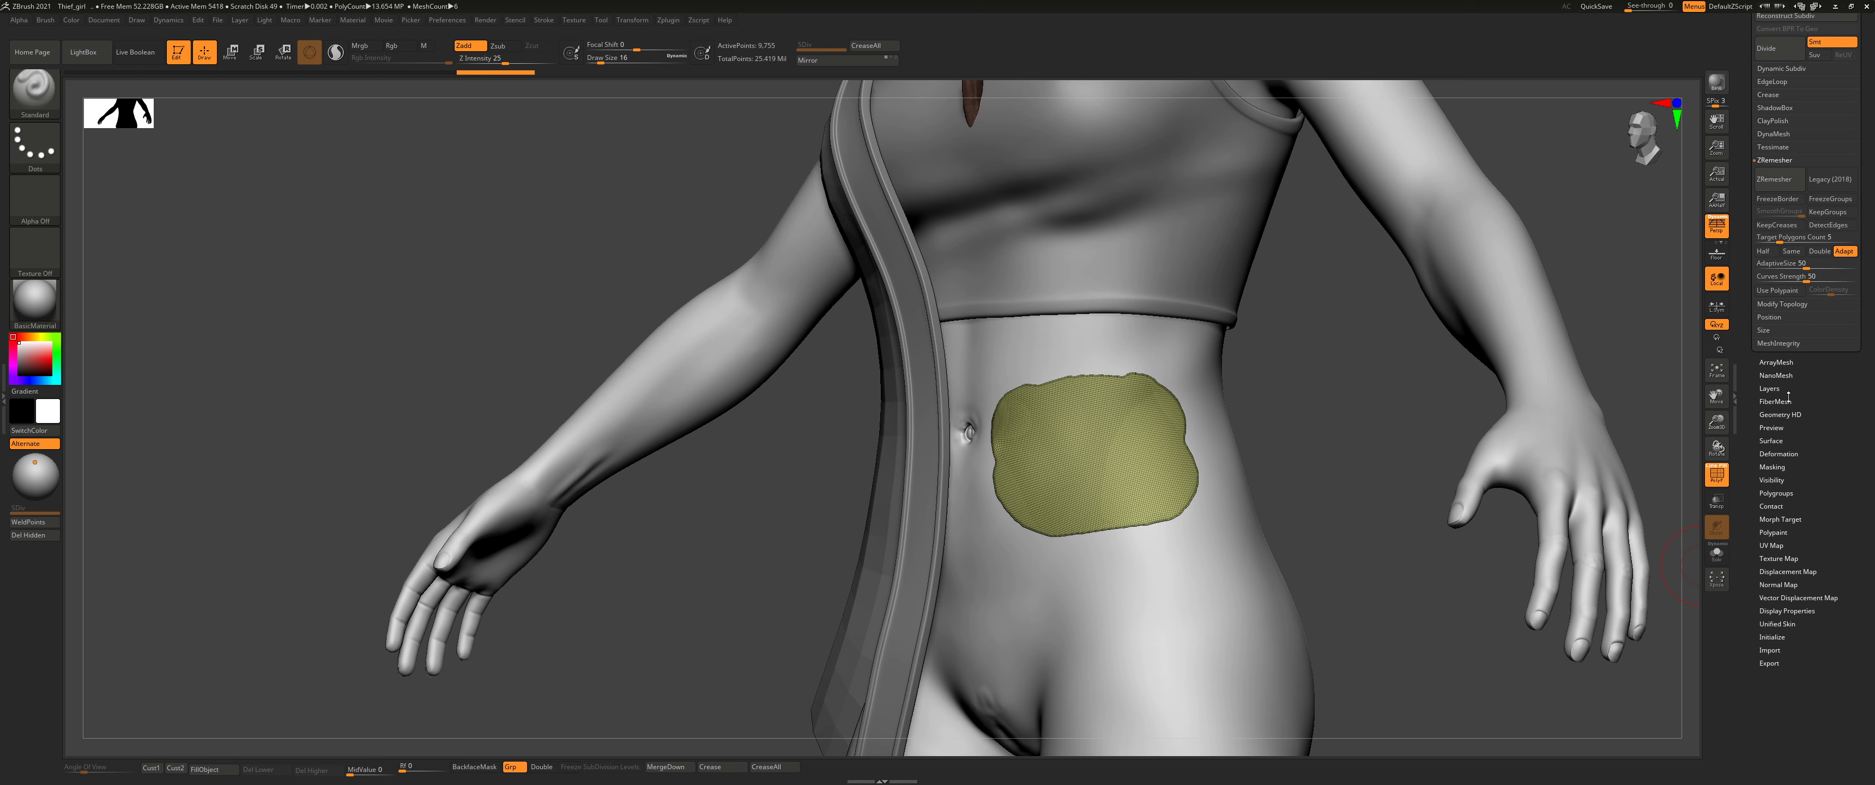
left_click(1767, 255)
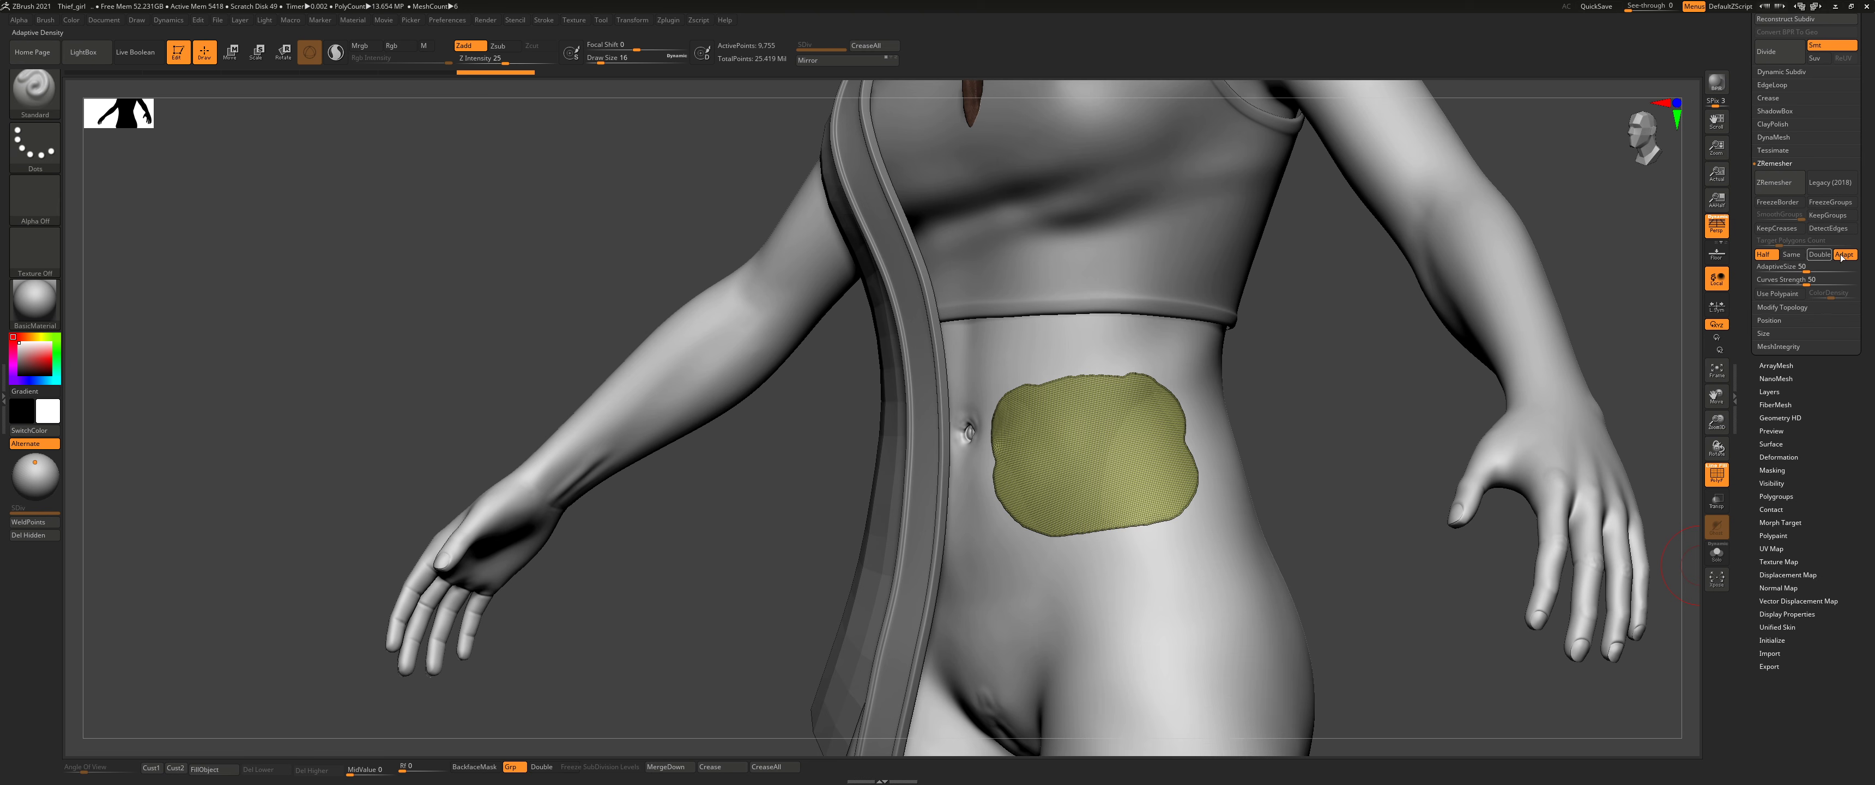
left_click(1778, 188)
left_click(1775, 186)
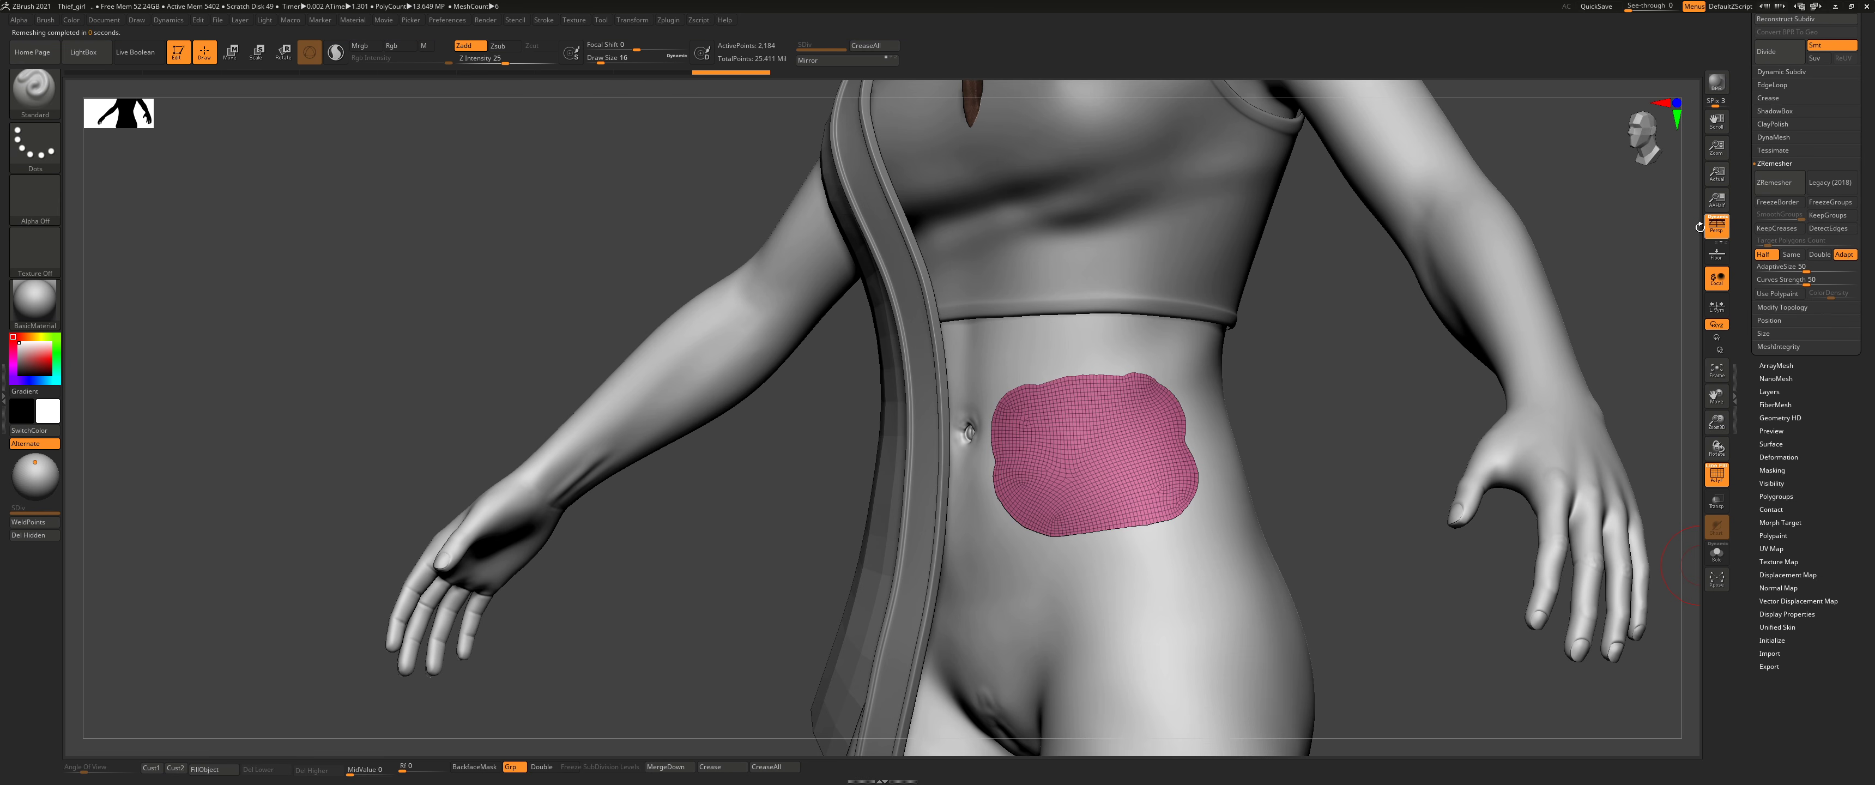
Step: Reshape the patch's outline into a smooth, taller rounded form with the Move Topological brush at a draw size of about 41
key("b")
key("m")
key("t")
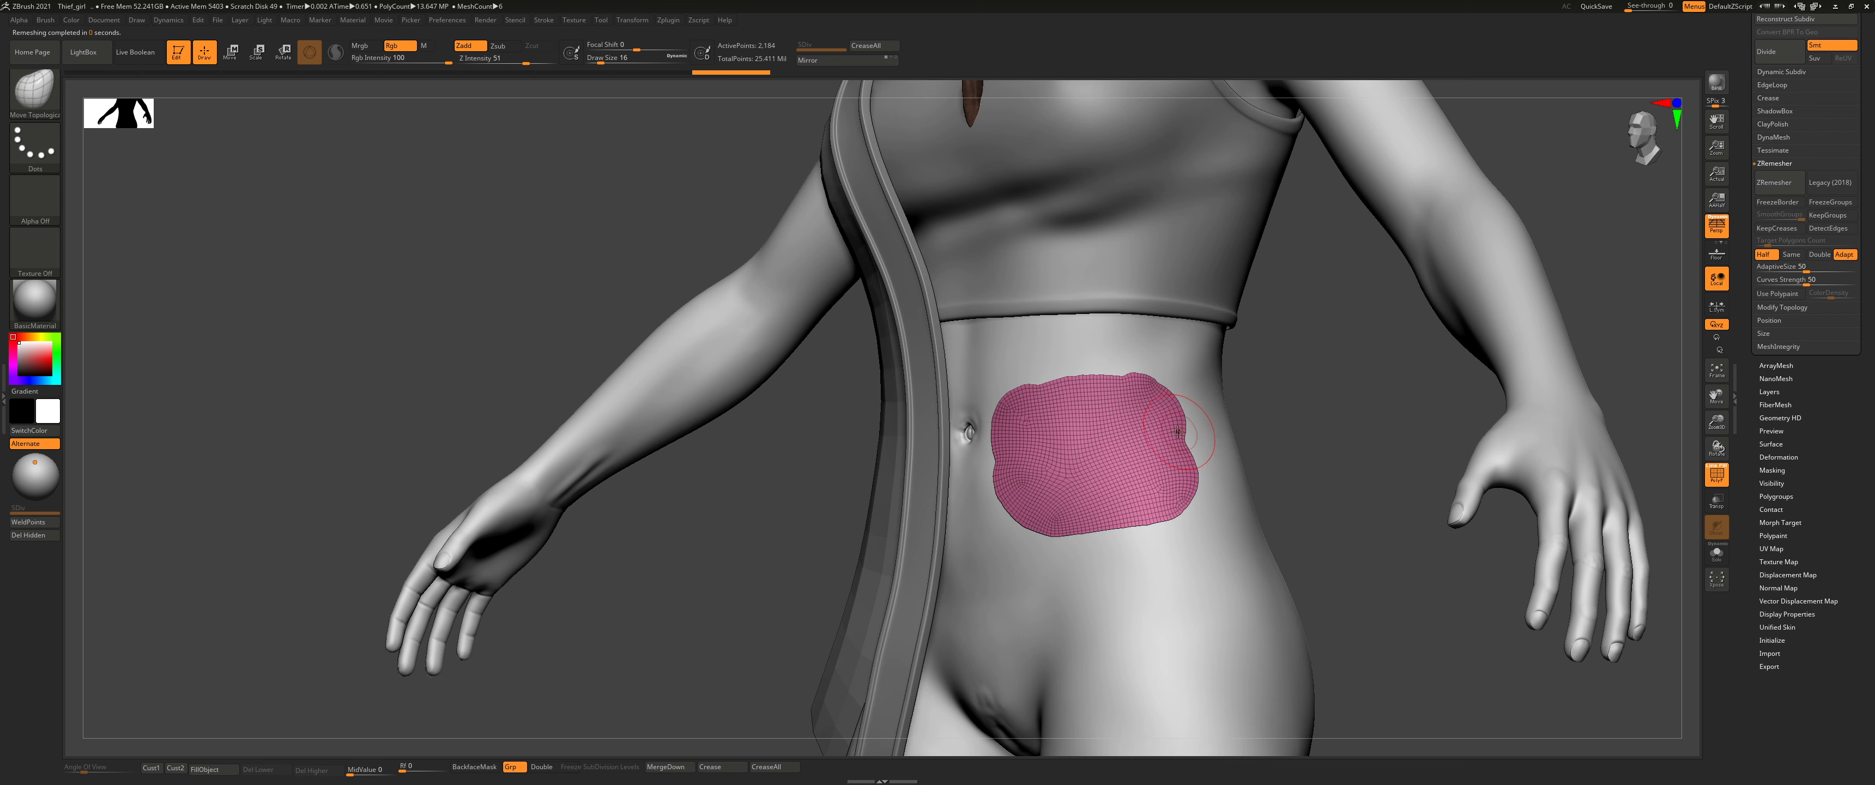
key("s")
left_click_drag(1153, 441, 1157, 441)
mouse_move(1122, 388)
left_mouse_down()
mouse_move(1103, 417)
mouse_move(1042, 418)
mouse_move(1044, 386)
left_mouse_up()
key("s")
key("s")
left_click_drag(1155, 430, 1165, 431)
mouse_move(1022, 470)
left_mouse_down()
mouse_move(1056, 503)
mouse_move(1132, 496)
left_mouse_up()
key("s")
right_click_drag(1136, 499, 1122, 538)
left_click_drag(1122, 537, 1143, 561)
right_click_drag(1103, 564, 1064, 527)
left_click_drag(1061, 526, 1040, 531)
left_click_drag(1033, 495, 1026, 490)
left_click_drag(1032, 436, 1024, 426)
left_click_drag(1040, 397, 1034, 386)
right_click_drag(1121, 388, 1037, 388)
mouse_move(1039, 393)
left_mouse_down()
mouse_move(1042, 374)
mouse_move(1139, 377)
left_mouse_up()
left_click_drag(1128, 408, 1103, 381)
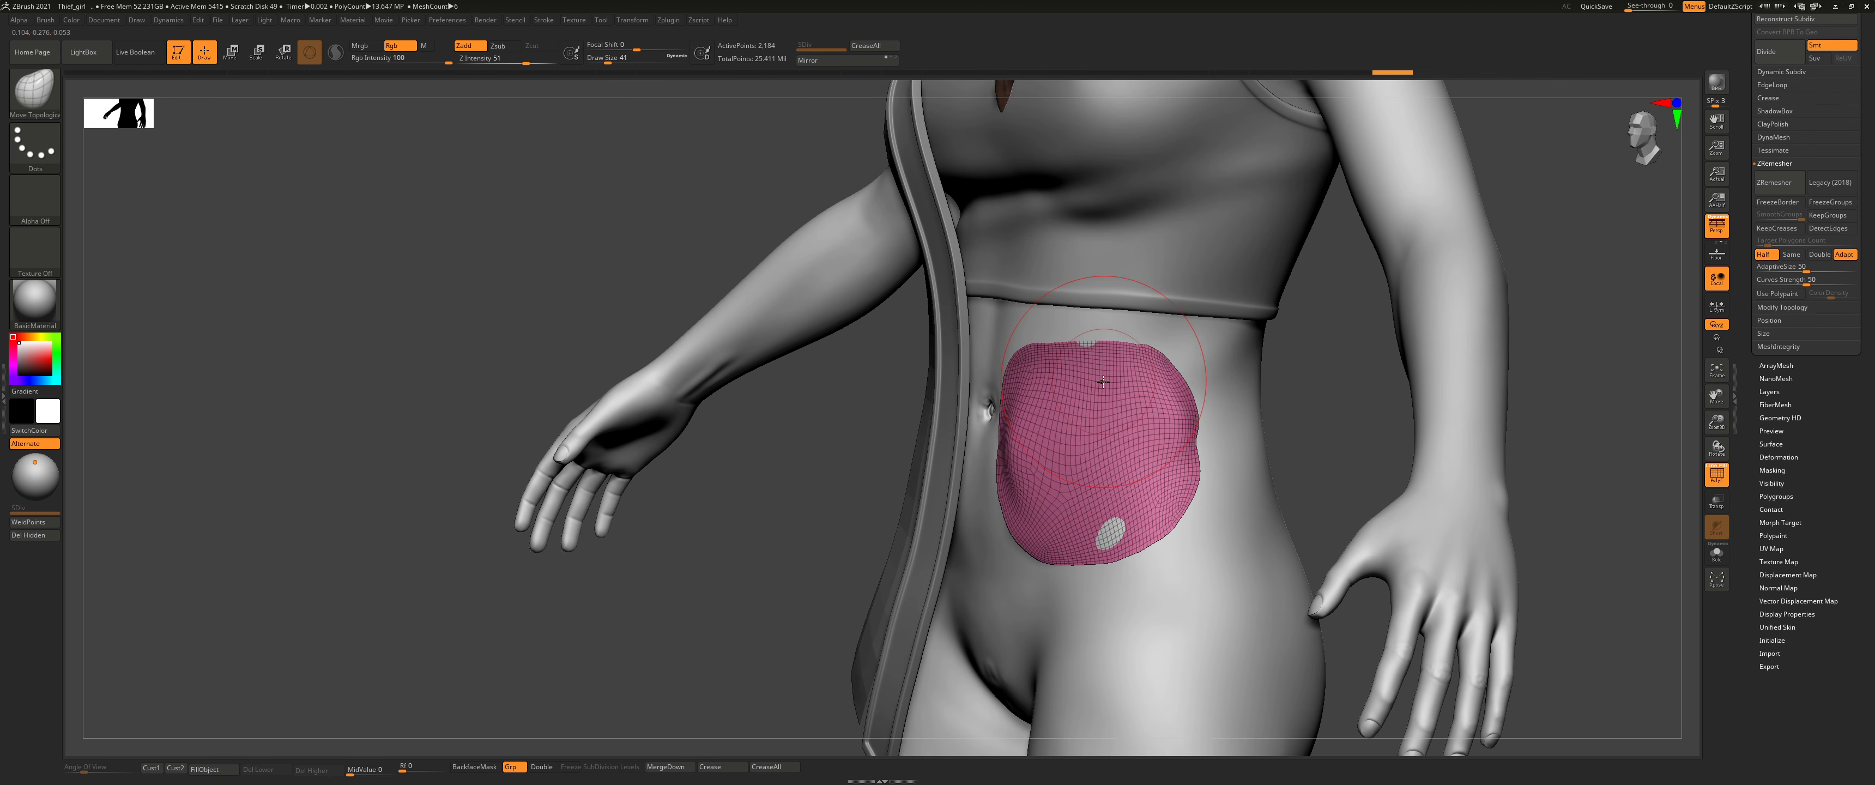
Step: Review the patch on the full figure from several angles and reduce the brush draw size to 12
mouse_move(1131, 369)
right_mouse_down("ctrl")
mouse_move(1155, 385)
mouse_move(838, 393)
right_mouse_up("ctrl")
right_click_drag(964, 396, 939, 589, "ctrl")
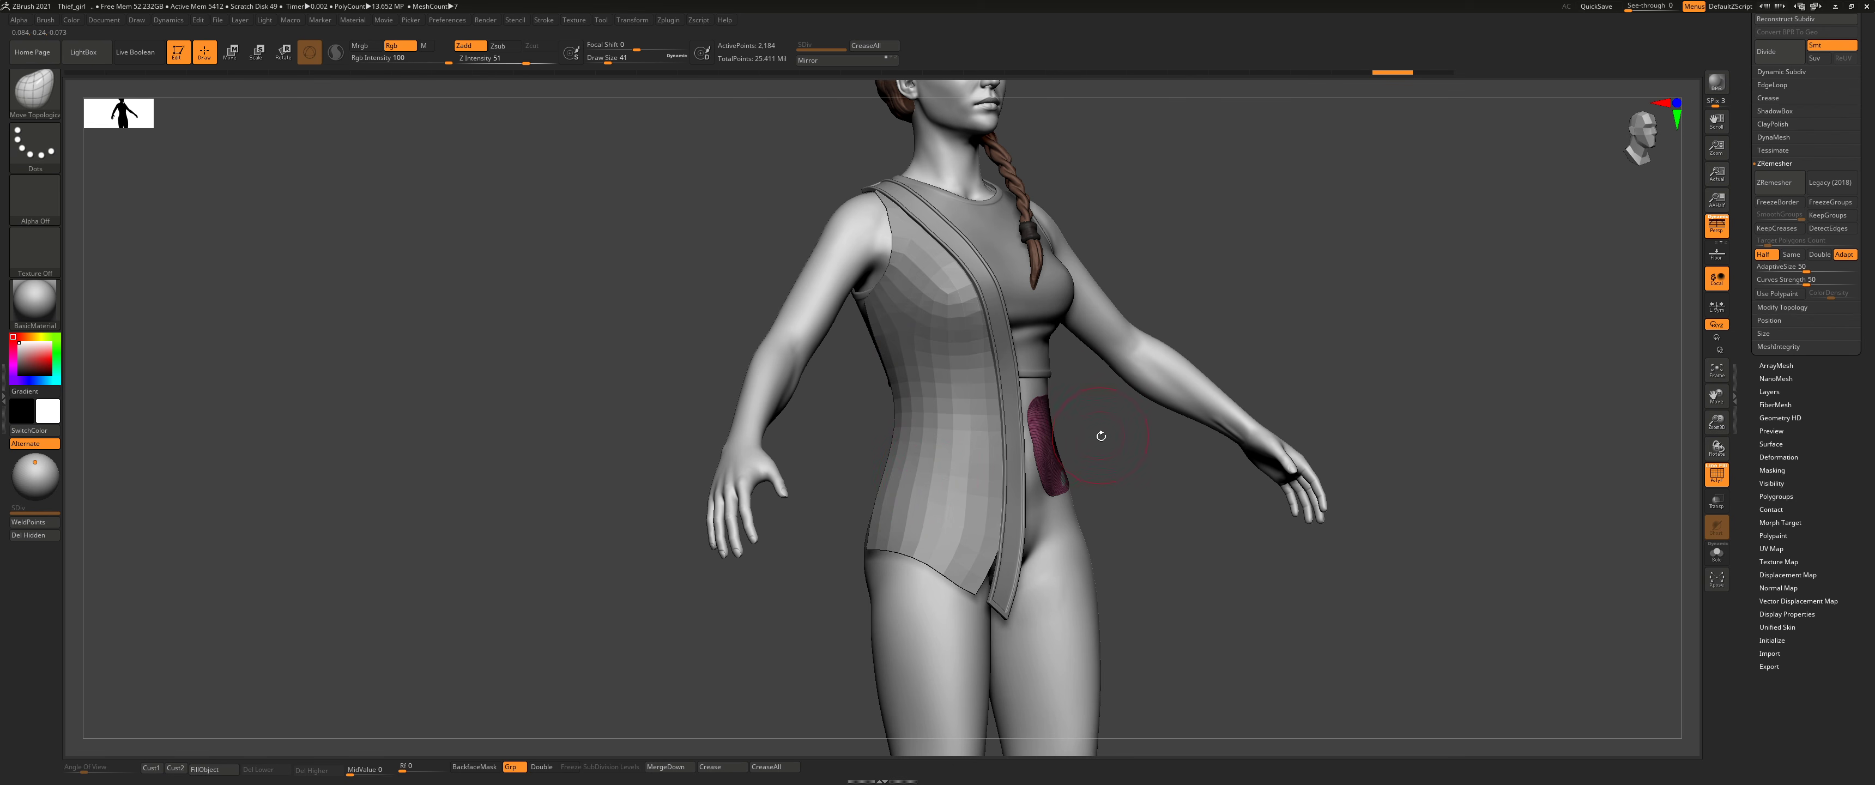
right_click_drag(1099, 433, 1074, 442)
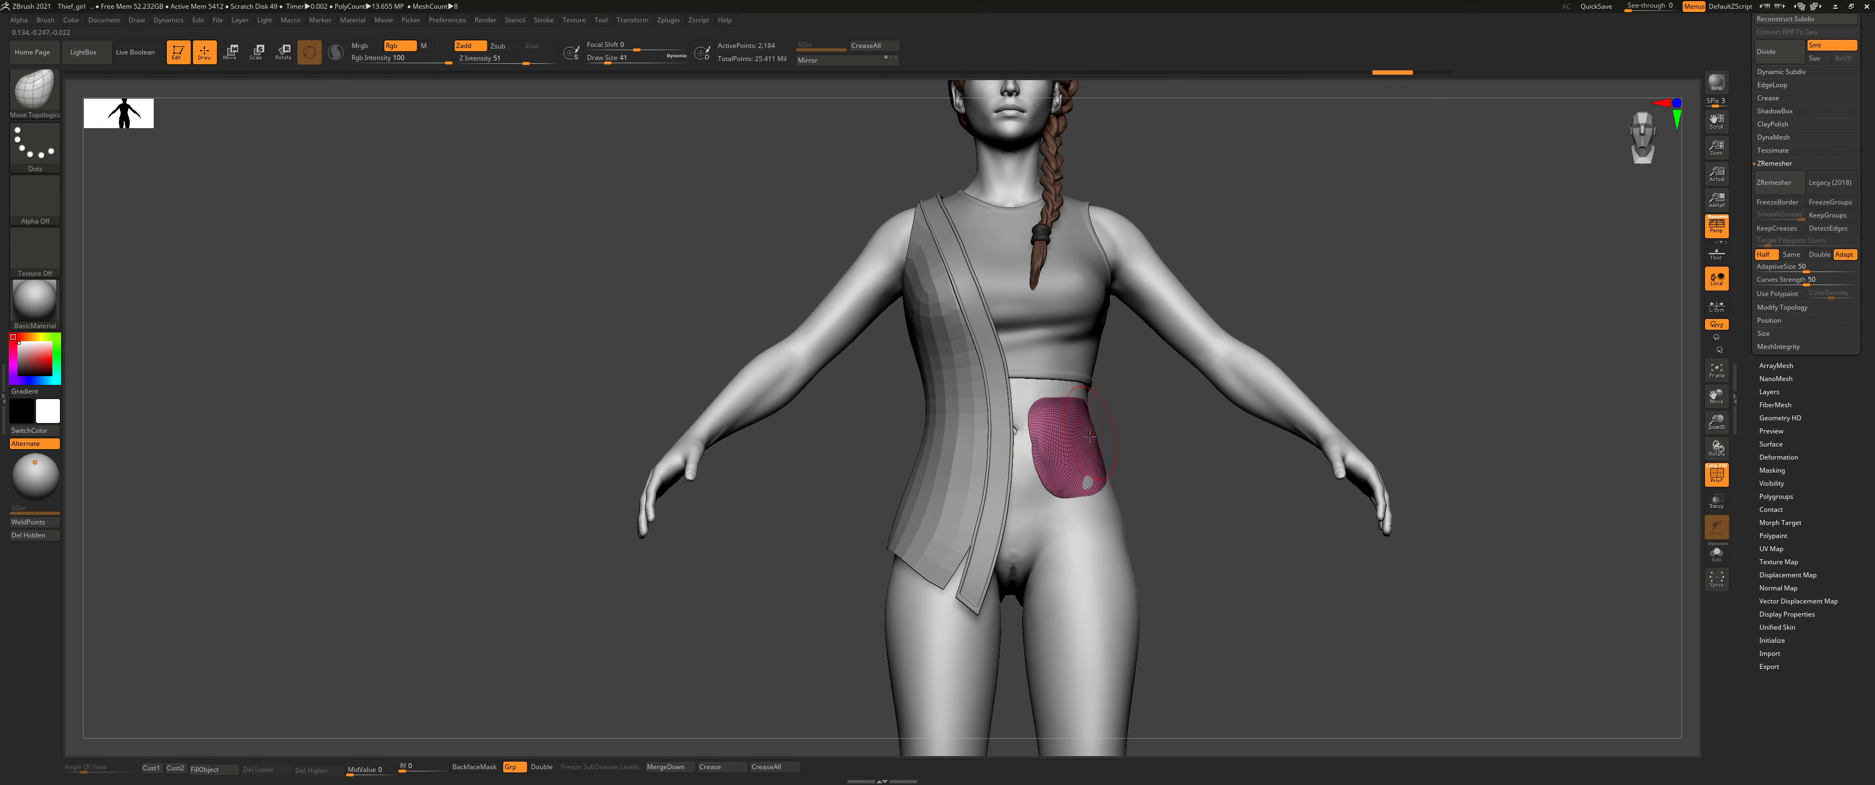
right_click_drag(944, 341, 1634, 470)
left_click(1717, 555)
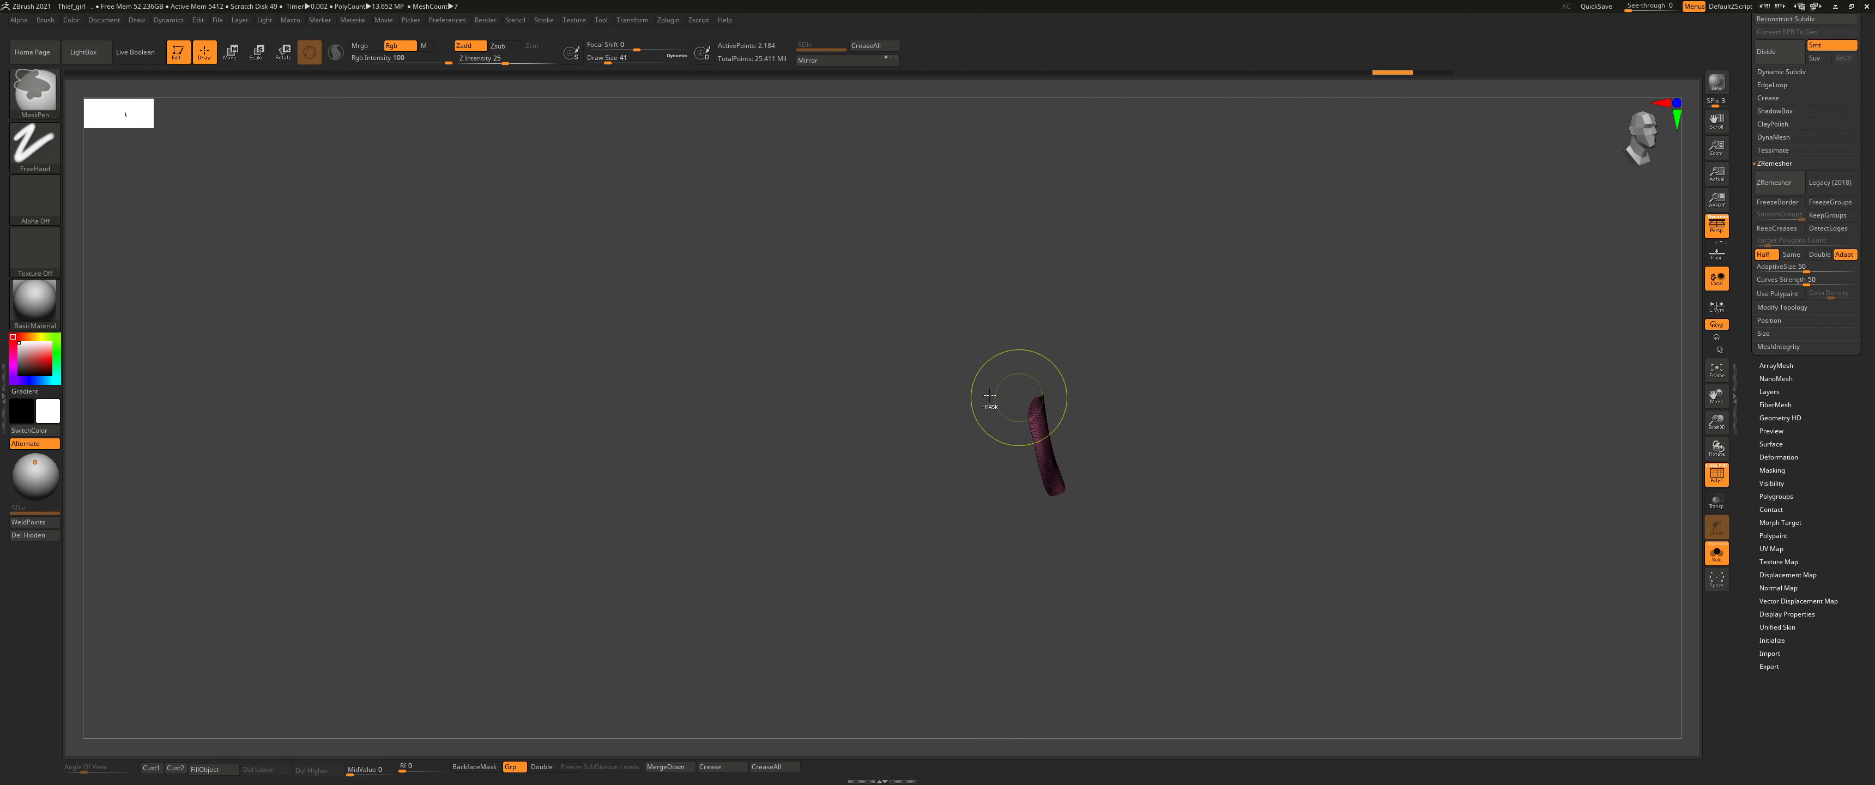
left_click(1716, 555)
key("s")
left_click_drag(968, 516, 954, 518)
right_click_drag(1025, 514, 1685, 302)
Step: Run ZRemesher three more times on the reshaped patch with Half enabled to lower its polygon density further
left_click(1773, 183)
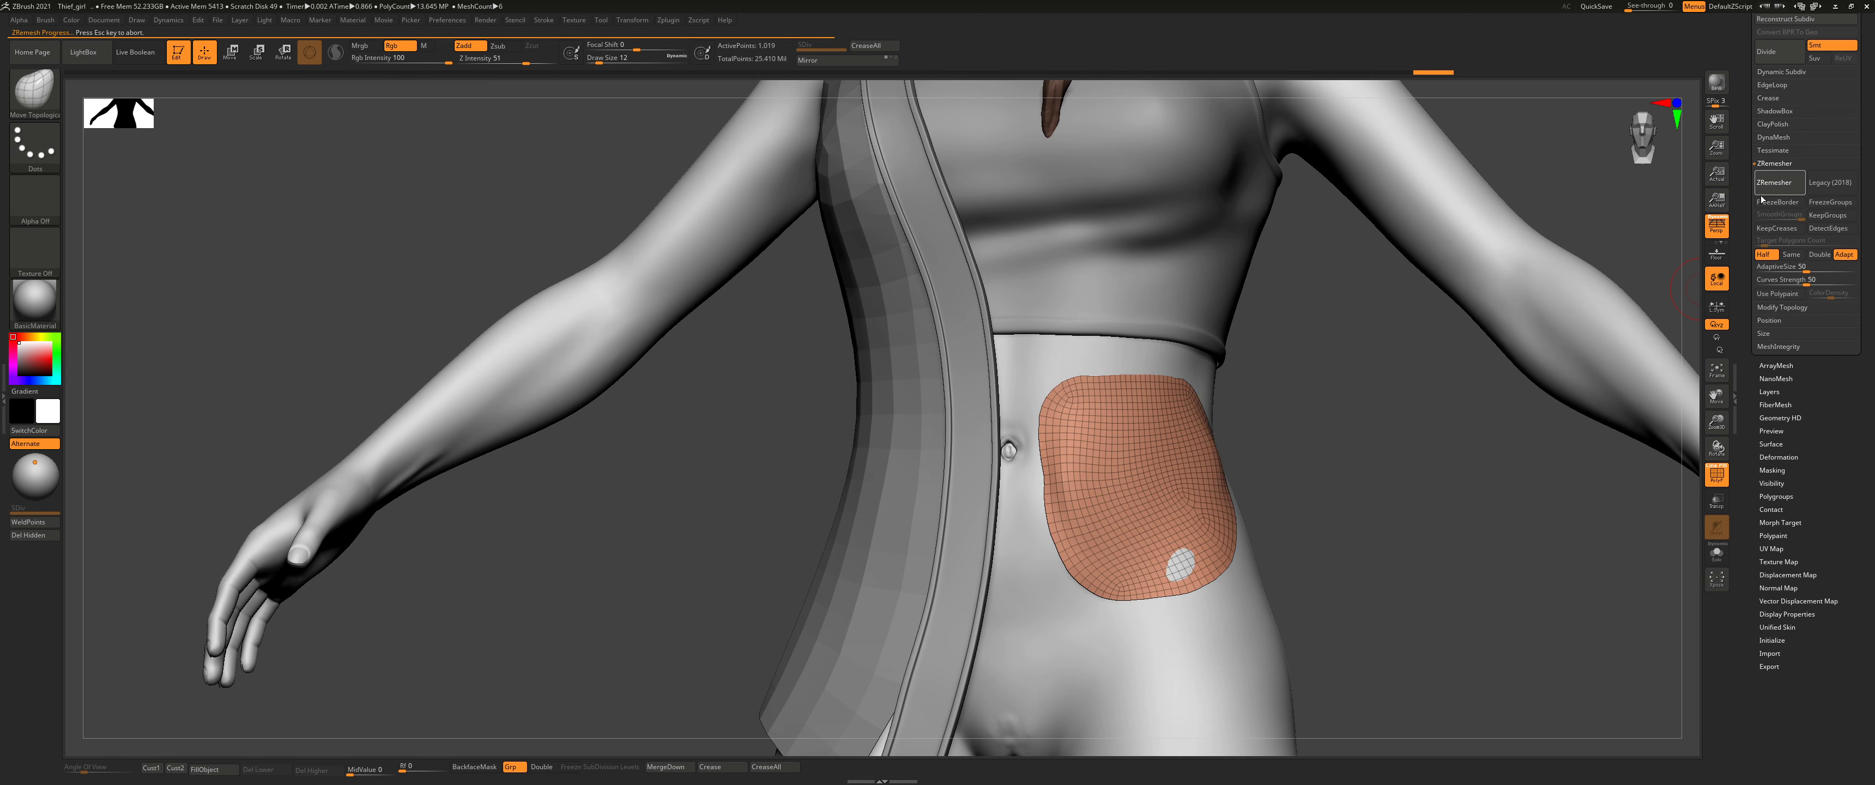
left_click(1783, 191)
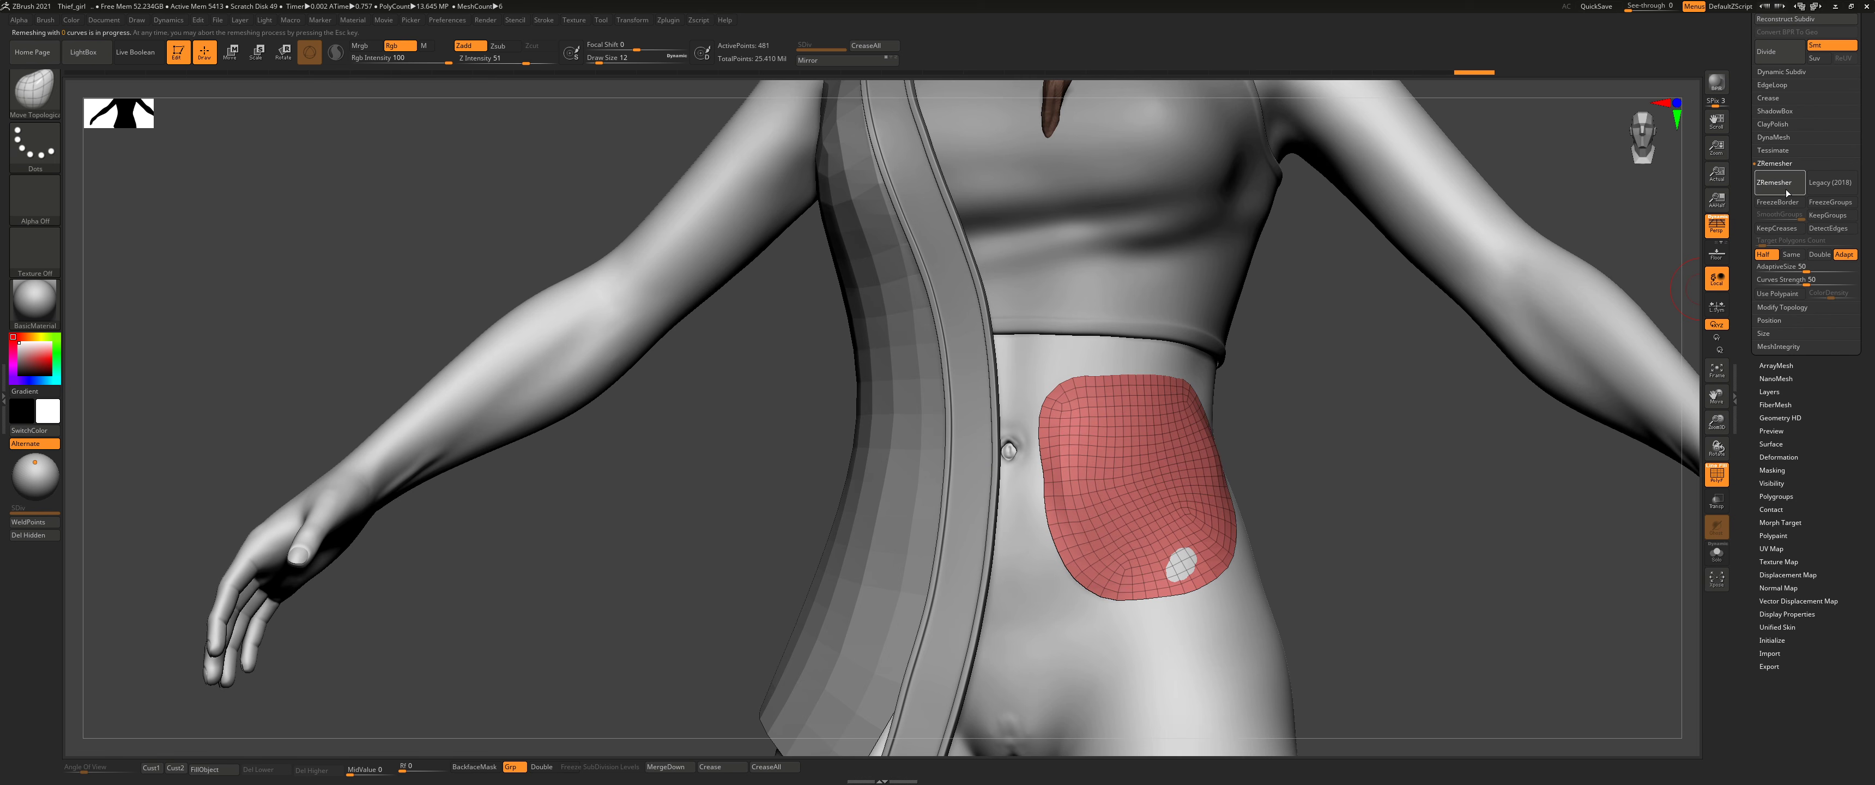
left_click(1764, 189)
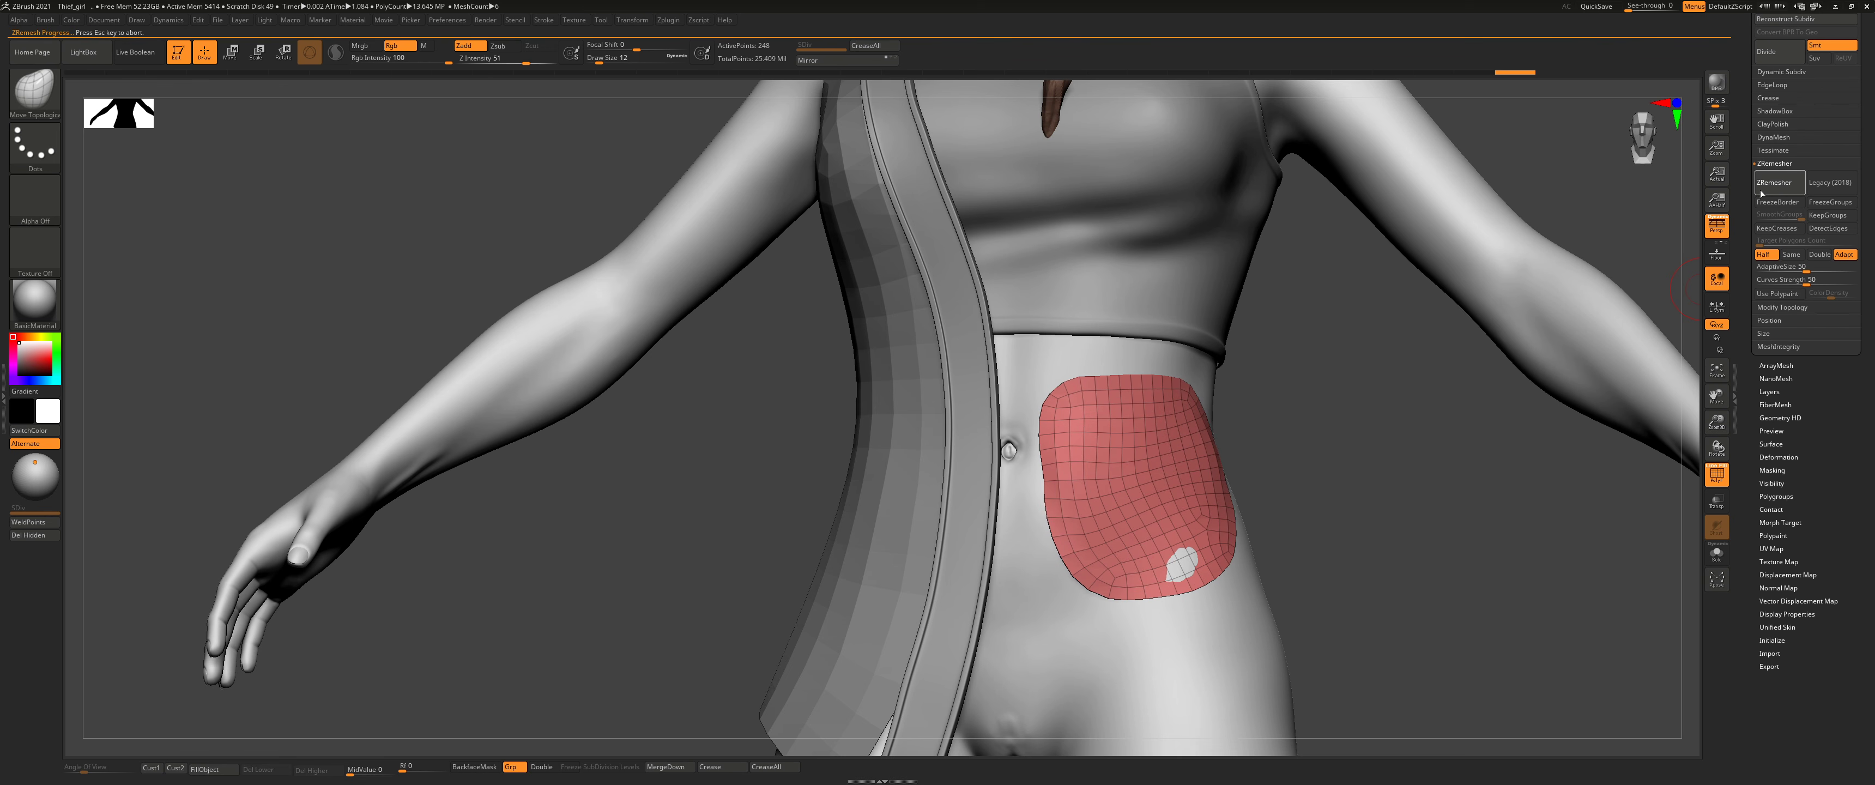
Step: Pull the patch's upper and lower corners outward with Move Topological at draw size 22 to make a squarer outline
mouse_move(1436, 428)
left_mouse_down()
mouse_move(1198, 468)
mouse_move(1165, 495)
left_mouse_up()
key("s")
left_click_drag(1213, 381, 1217, 368)
left_click_drag(1049, 401, 1039, 391)
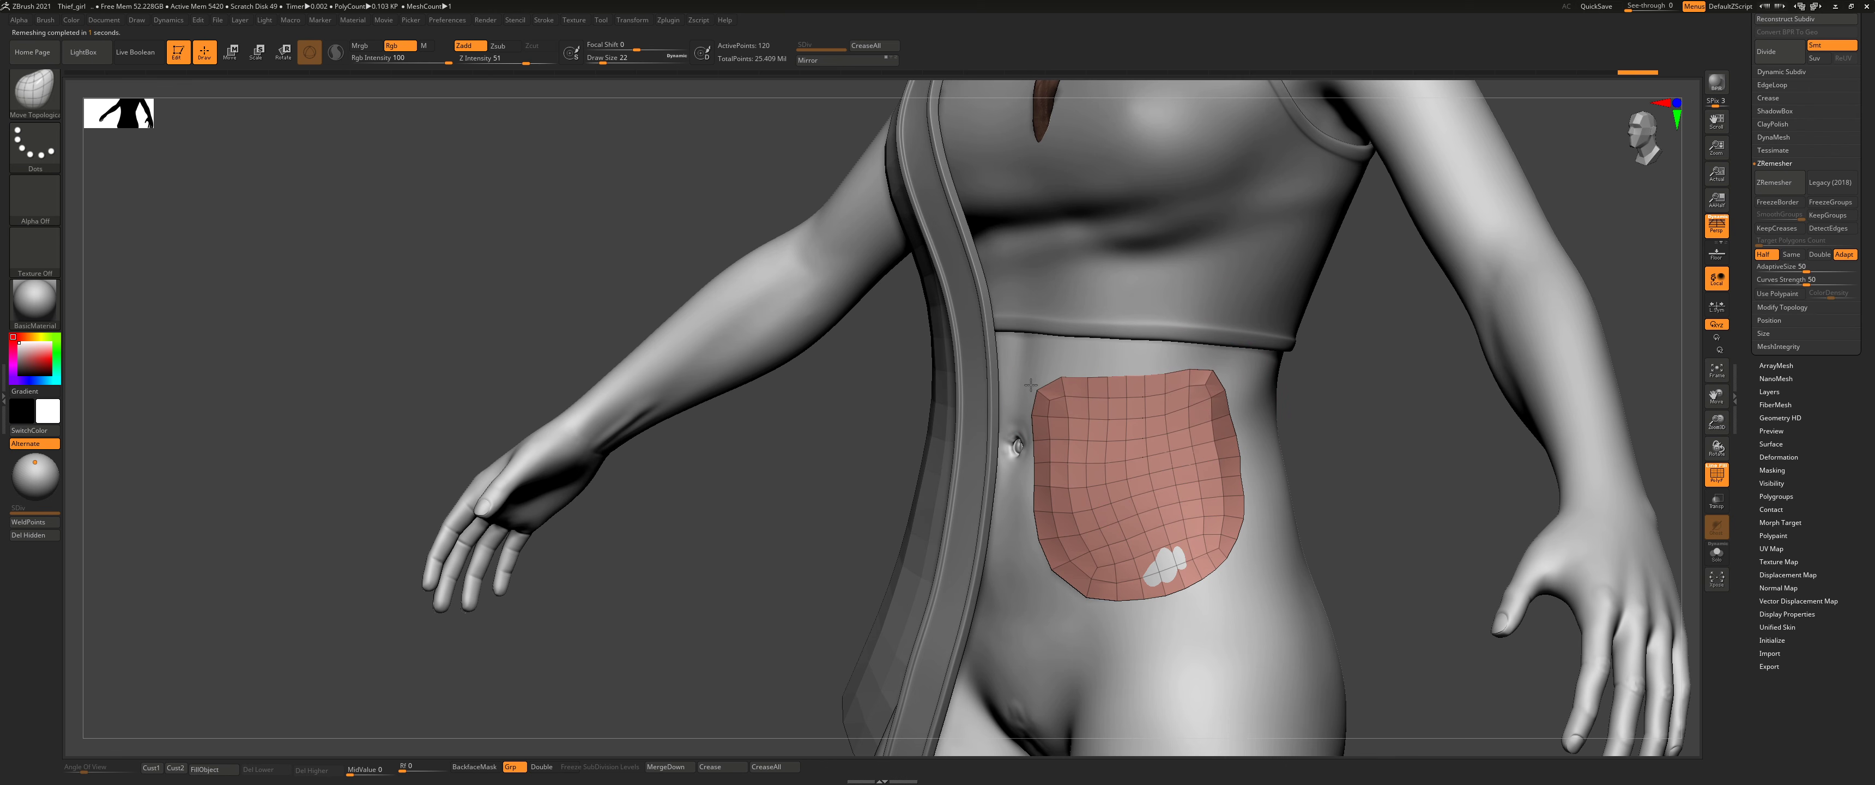
left_click_drag(1096, 596, 1067, 604)
left_click_drag(1212, 594, 1239, 568)
left_click_drag(1063, 598, 1072, 604)
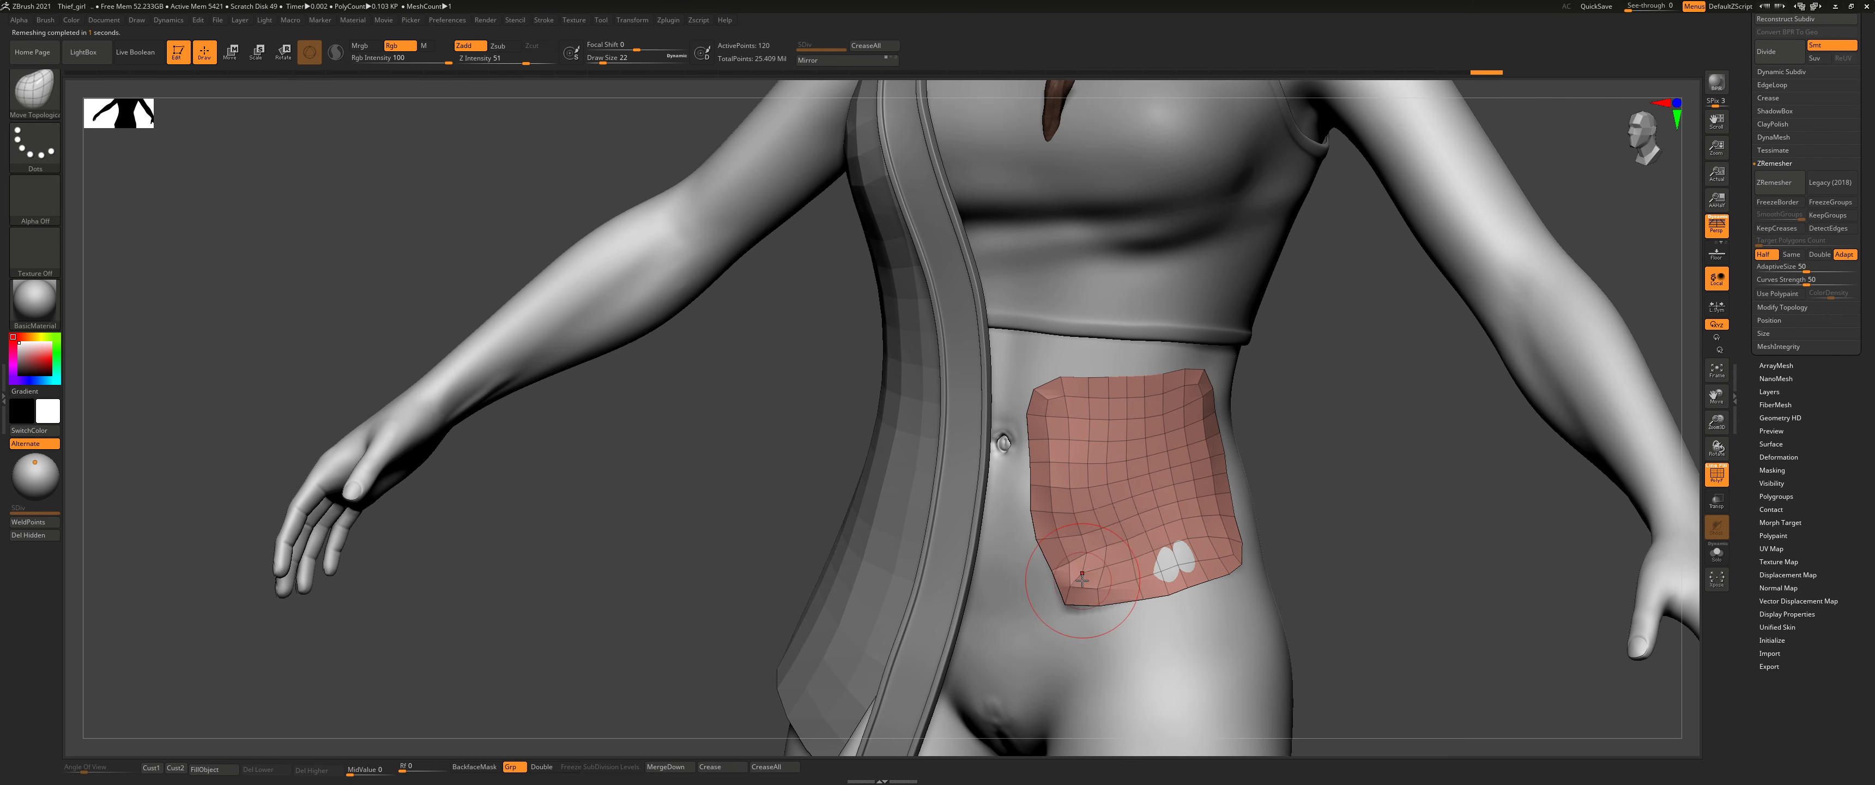
Step: Run ZRemesher on the squared patch with Half enabled, and adjust its lower corner at draw size 12
left_click_drag(1339, 408, 1315, 456, "alt")
left_click(1758, 188)
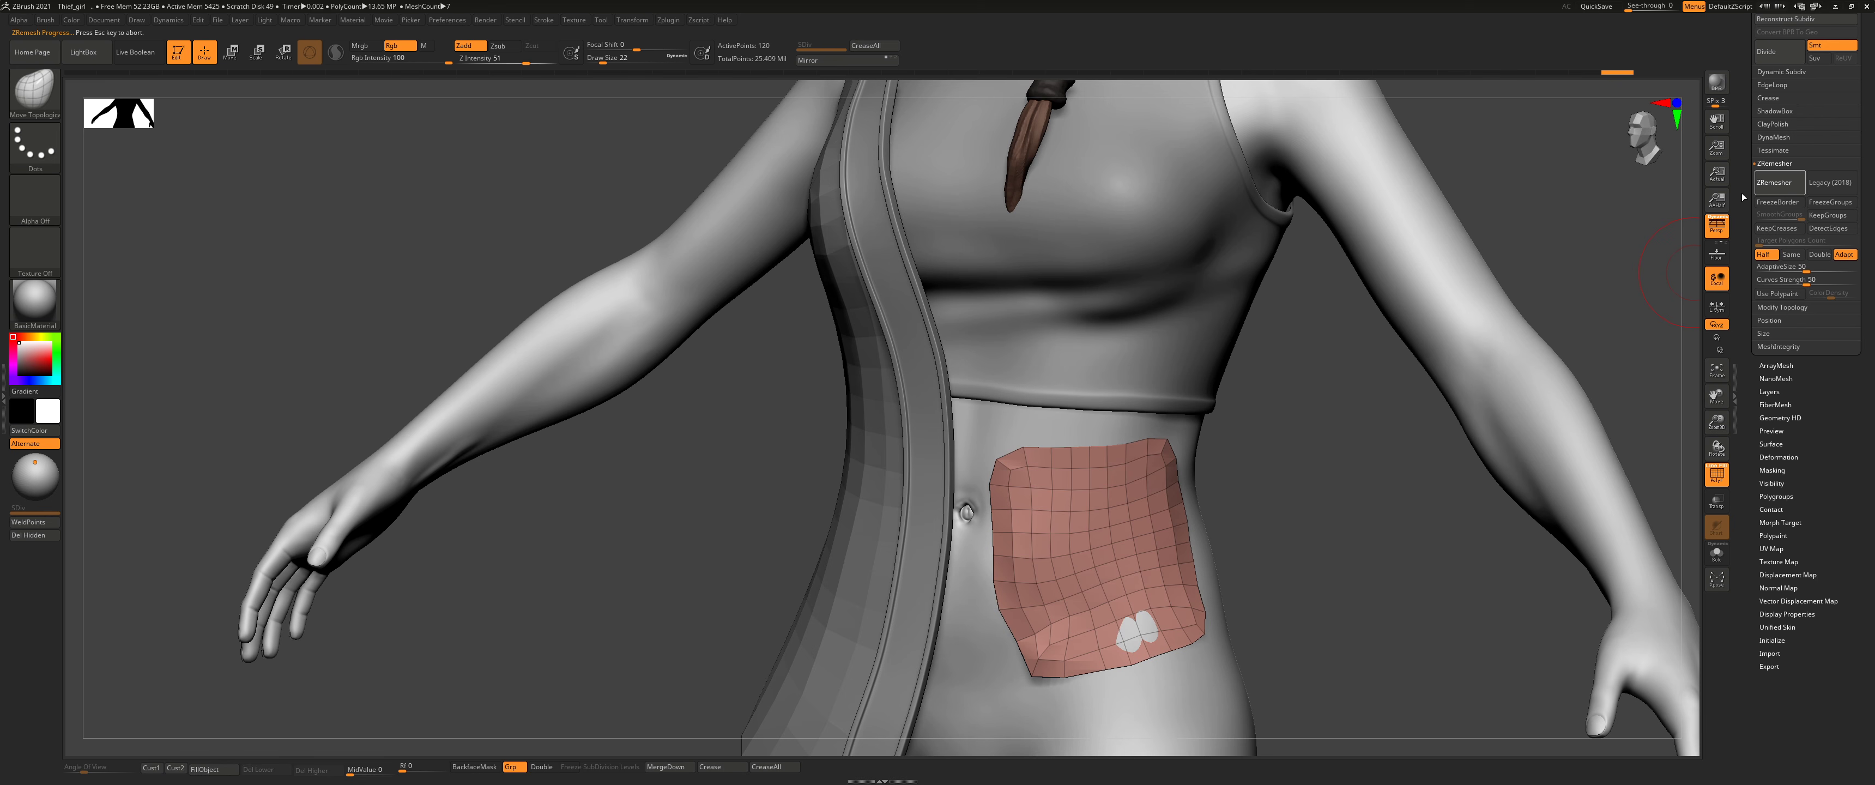
key("s")
left_click_drag(1039, 668, 1035, 667)
left_click_drag(1031, 674, 1025, 675)
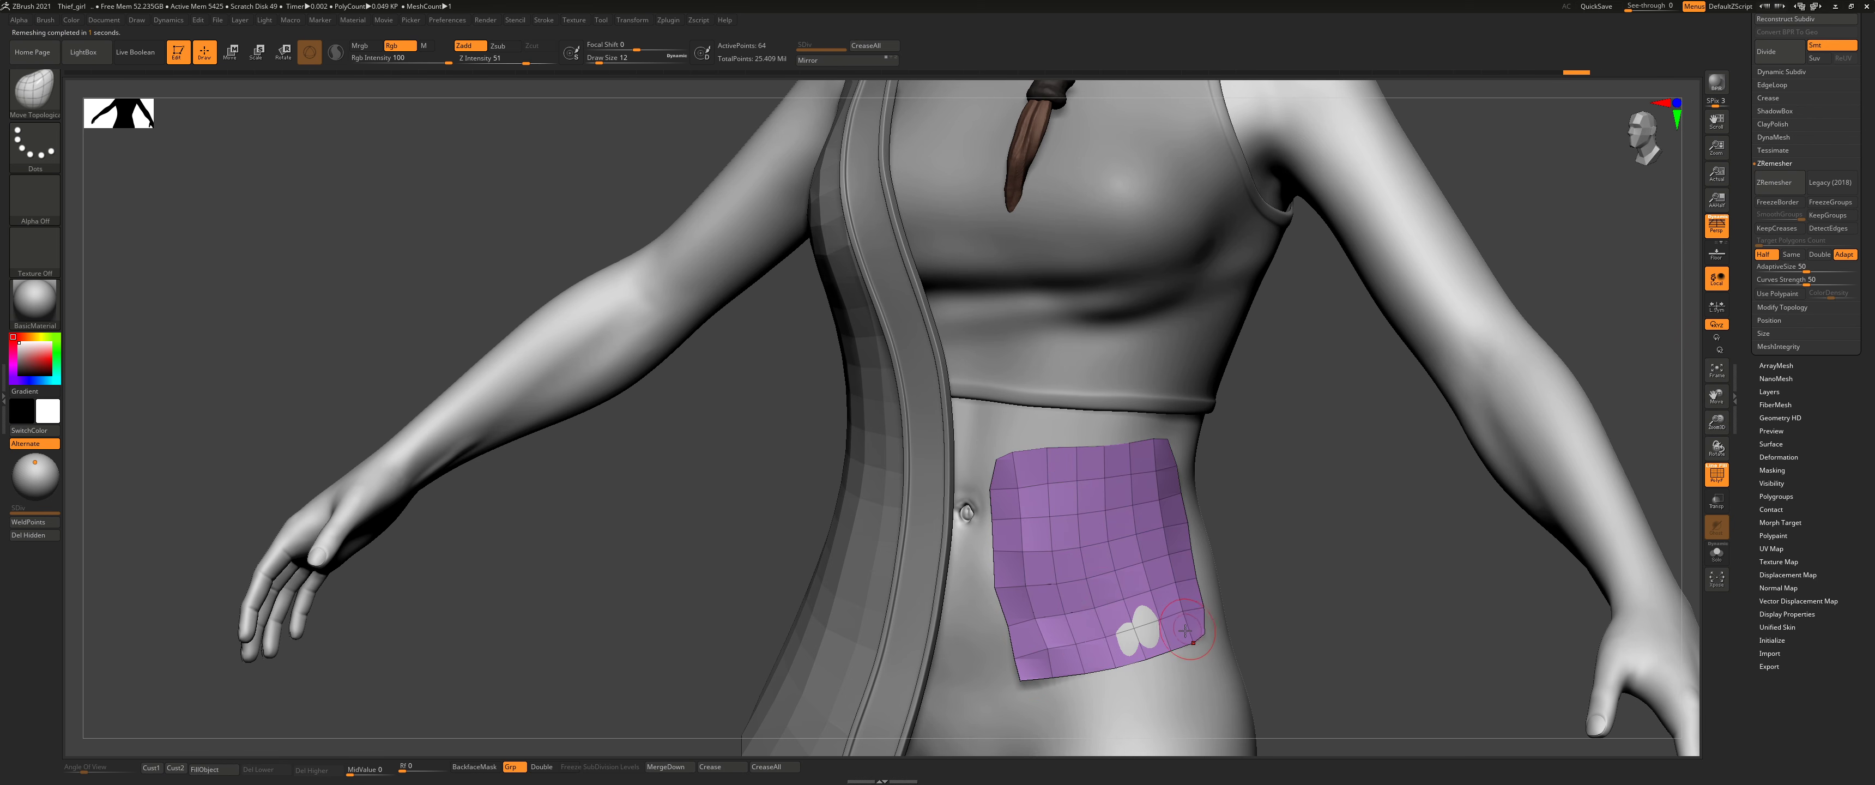
Step: Move the lower part of the patch to cover the body poking through at draw size 35, and hide the PolyFrame
right_click_drag(1128, 558, 1168, 562)
key("s")
left_click_drag(1103, 631, 1144, 641)
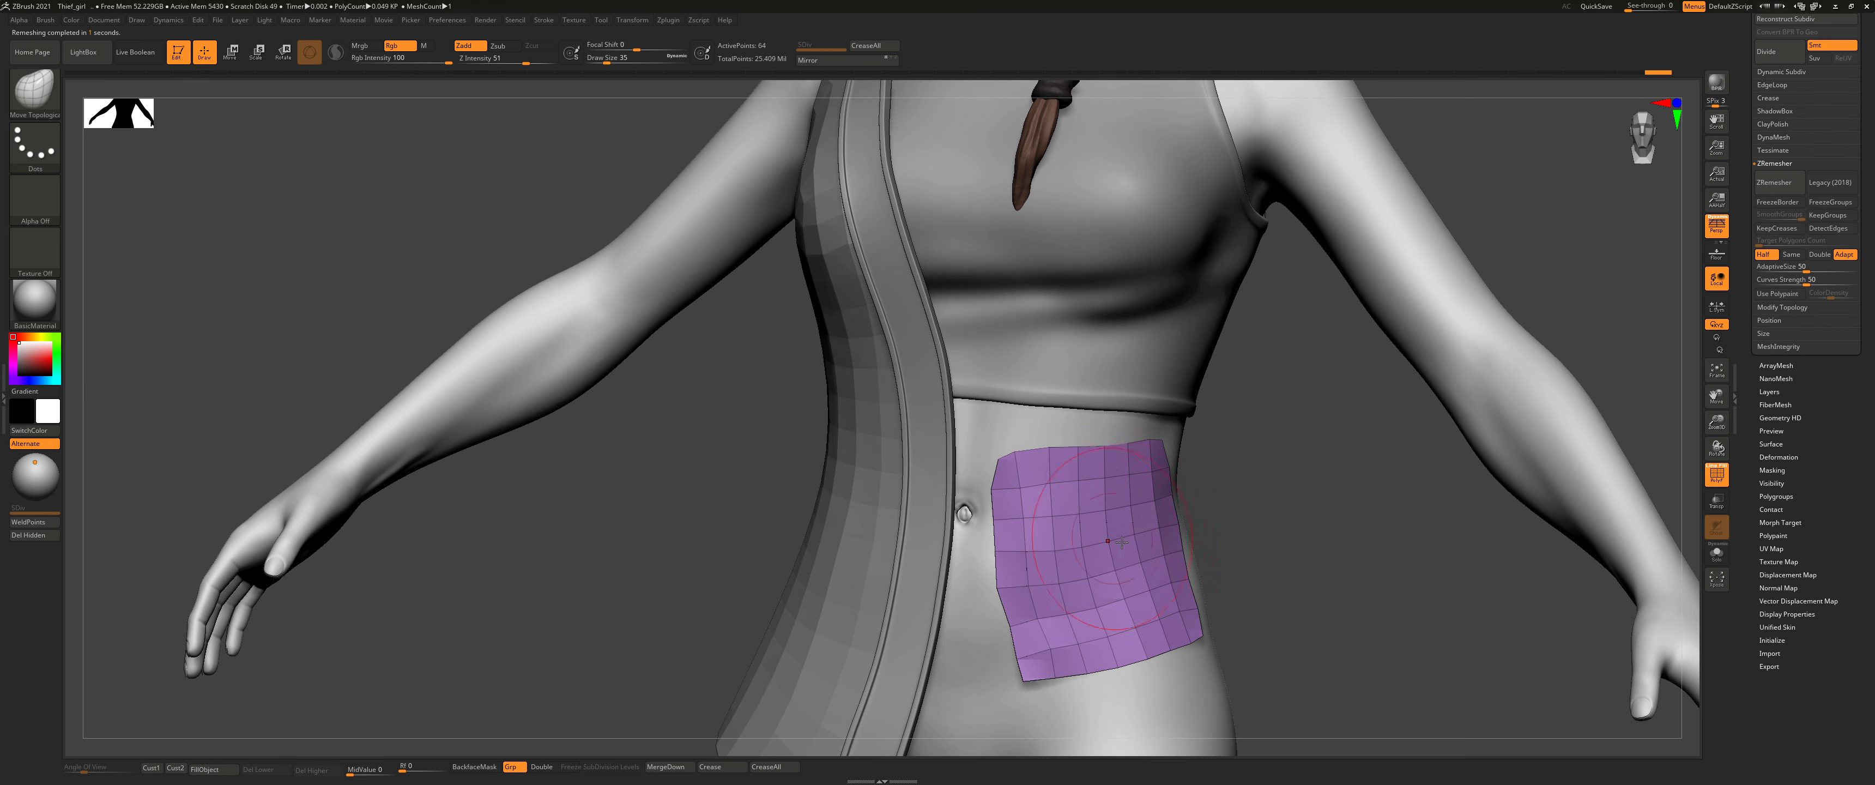
key("shift+f")
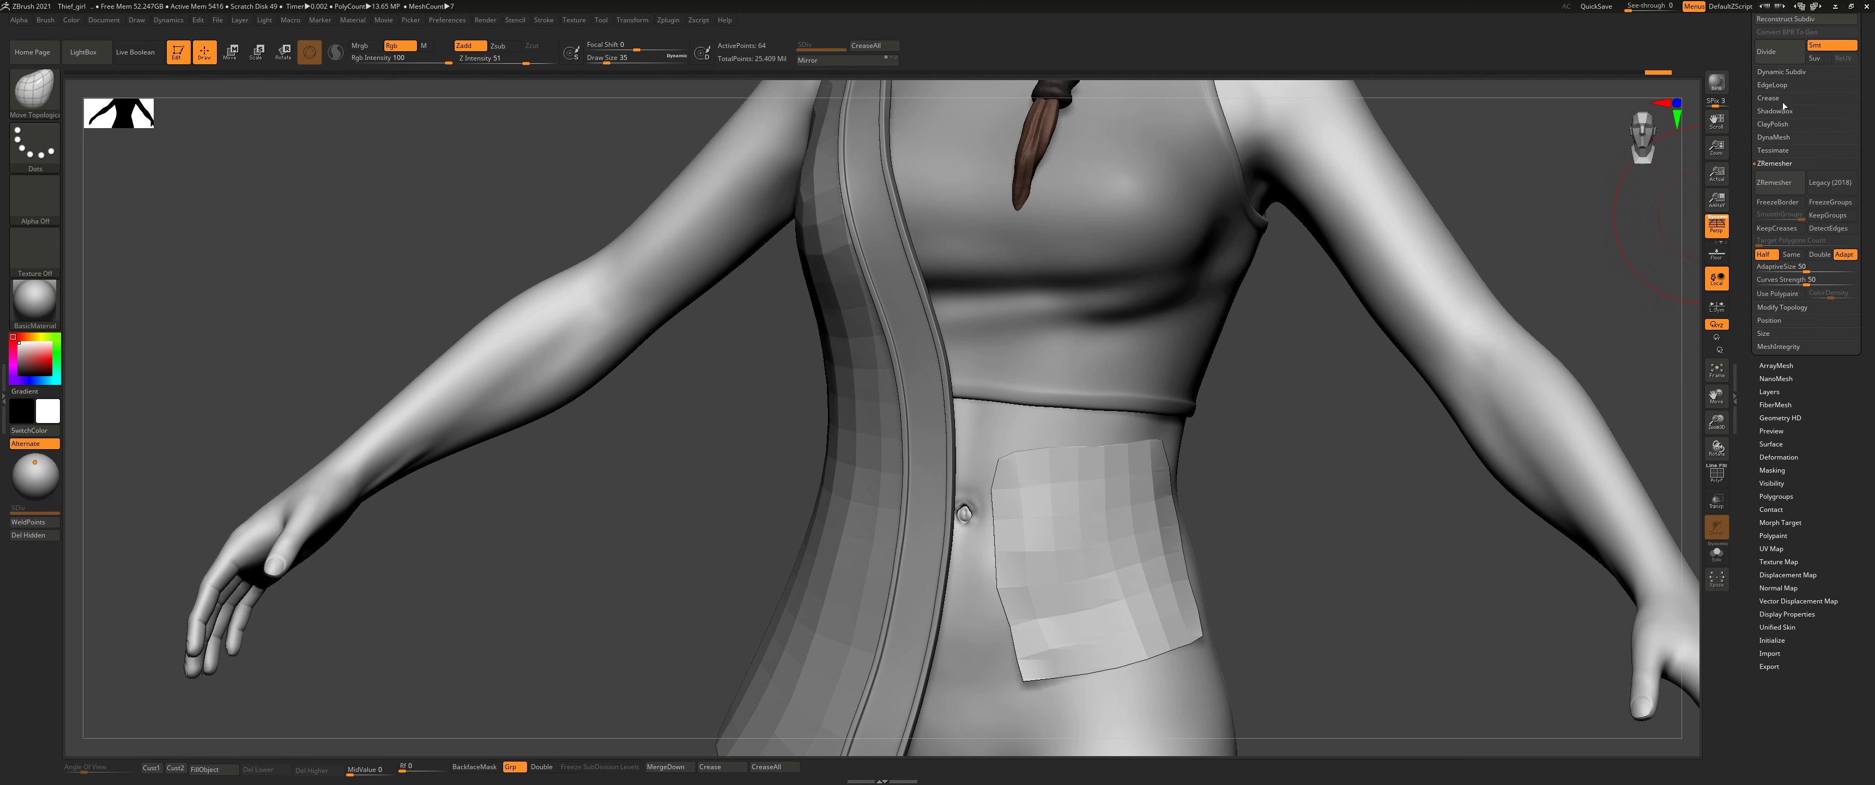
Step: Enable Dynamic Subdiv and MicroPoly on the patch and choose the Royal Oxford pattern
left_click(1784, 73)
left_click(1776, 85)
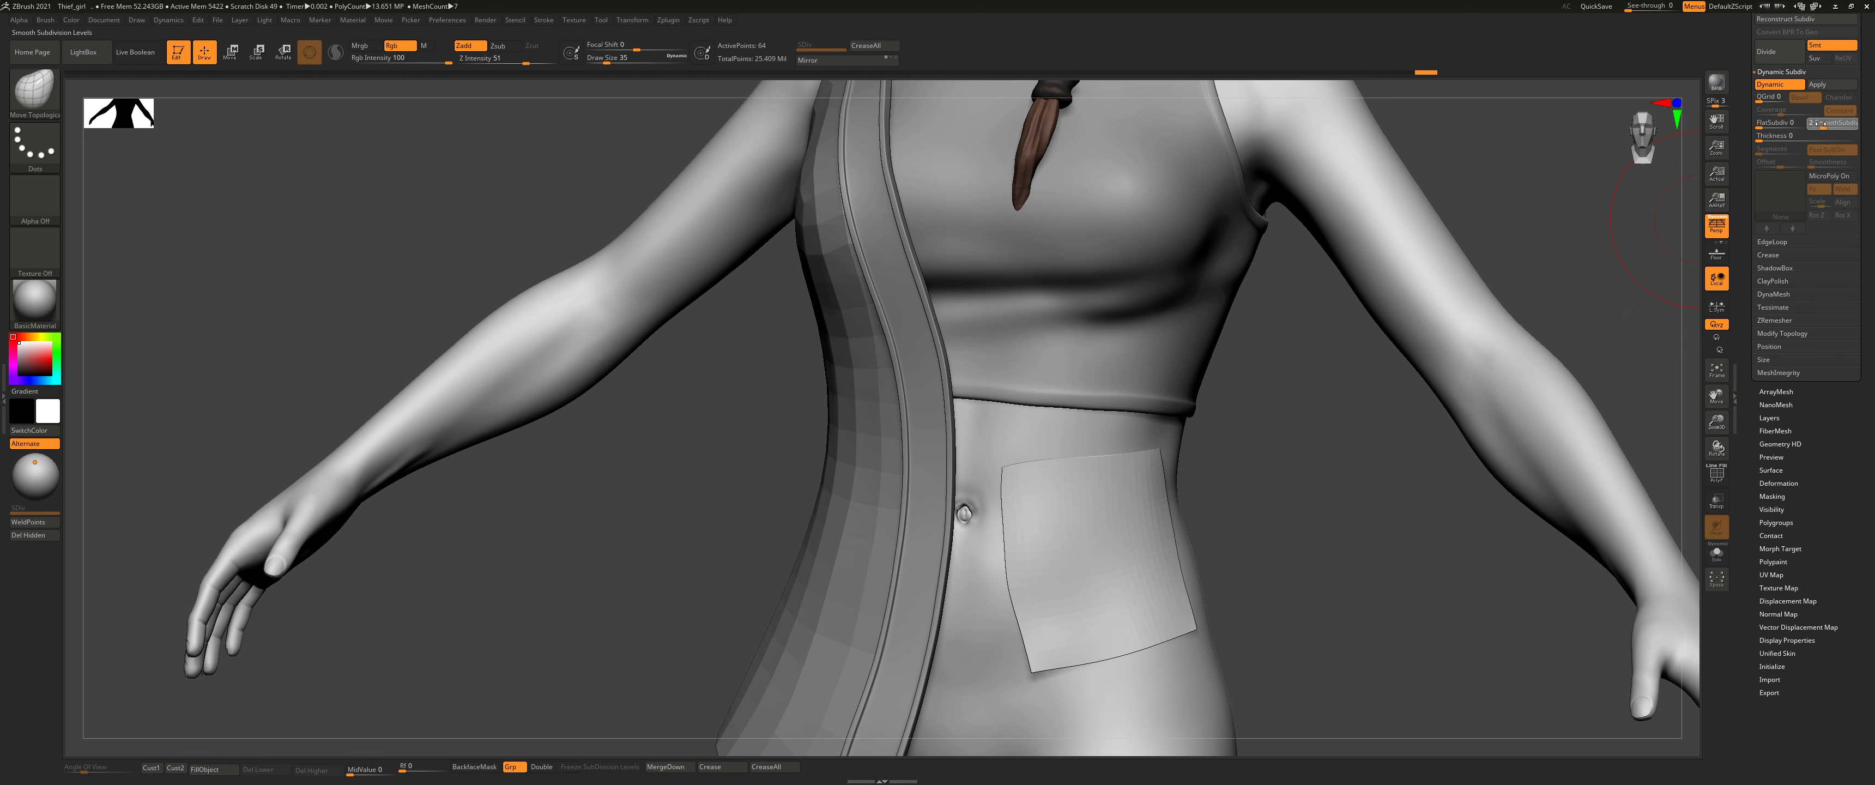
left_click(1831, 181)
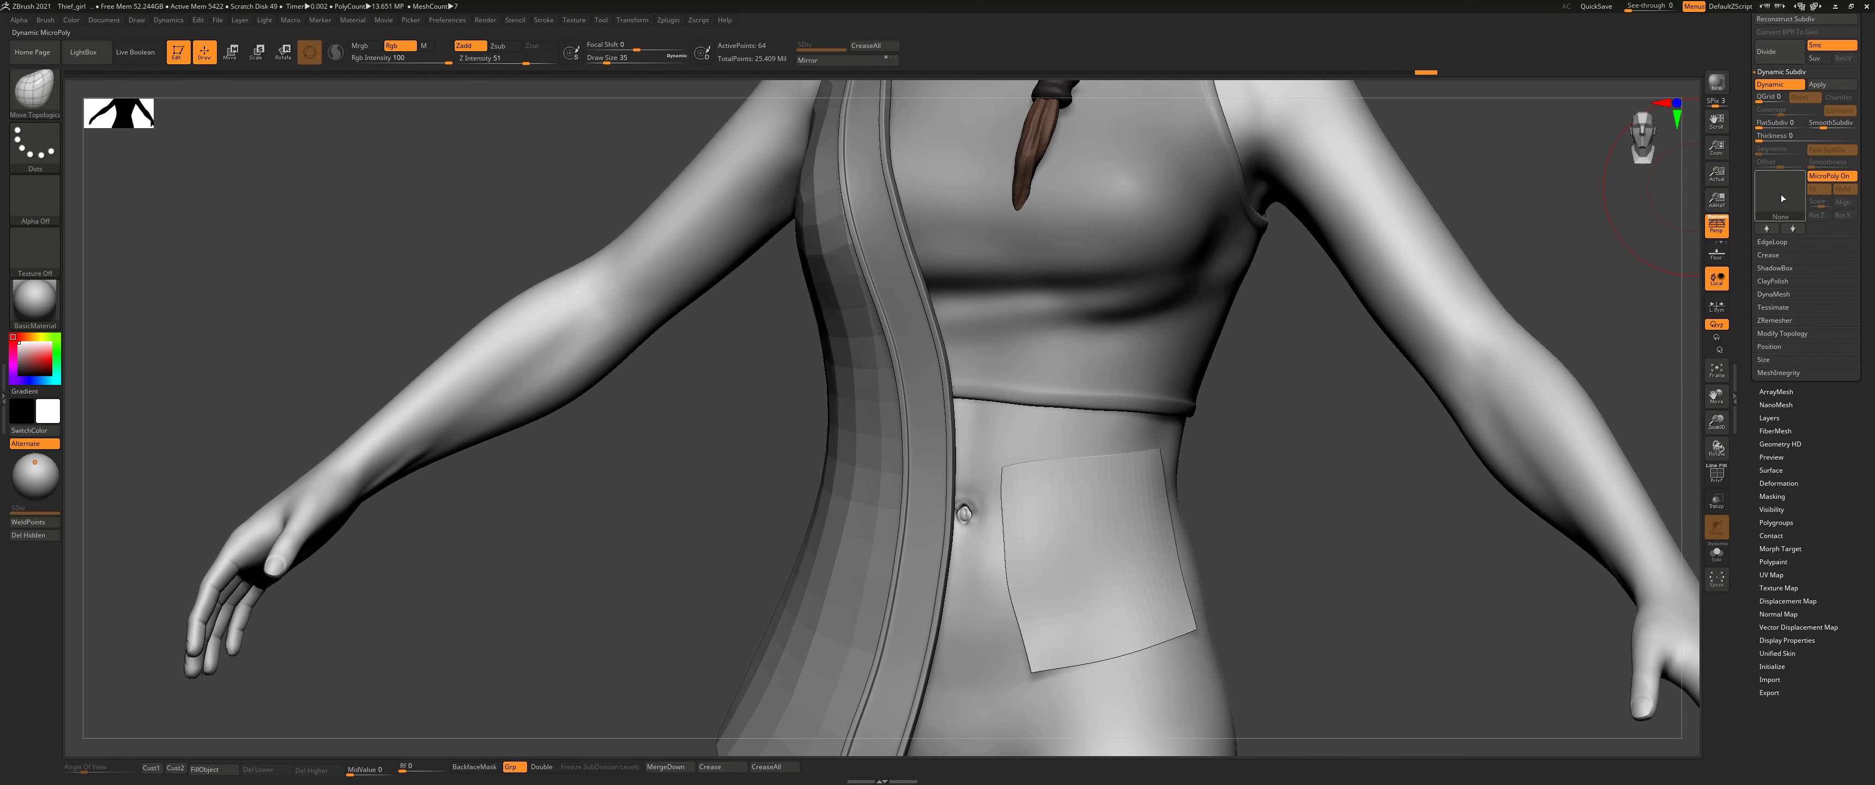
left_click(1782, 204)
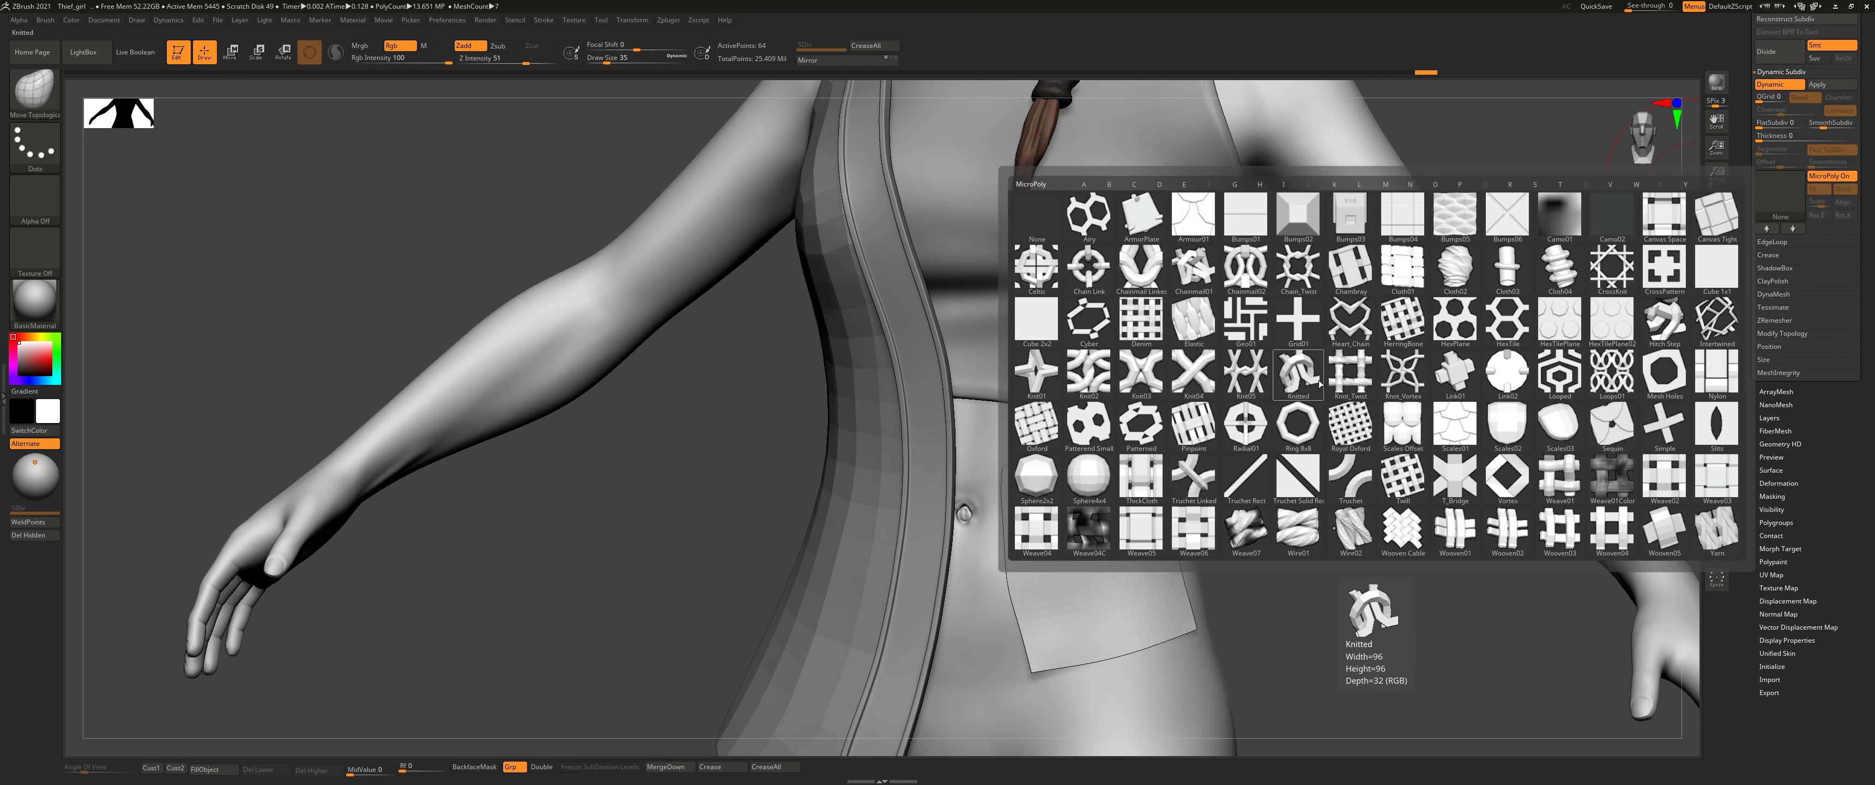
left_click(1350, 425)
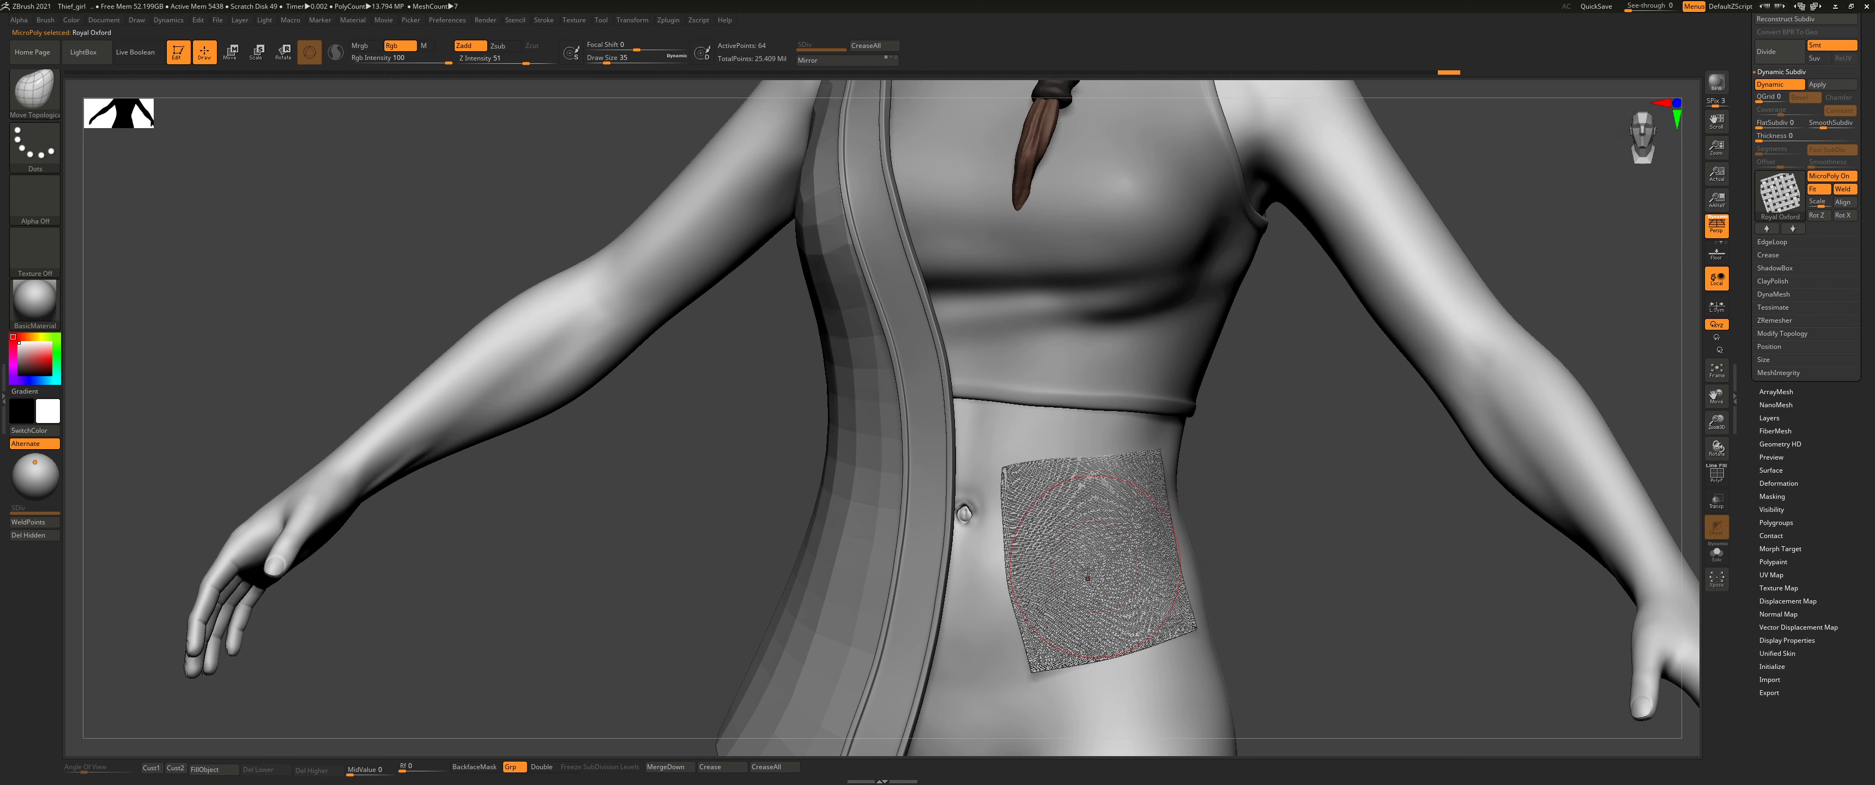
Step: Examine the woven patch up close and toggle the MicroPoly pattern's Rot Z option twice
right_click_drag(1091, 560, 1231, 603, "ctrl")
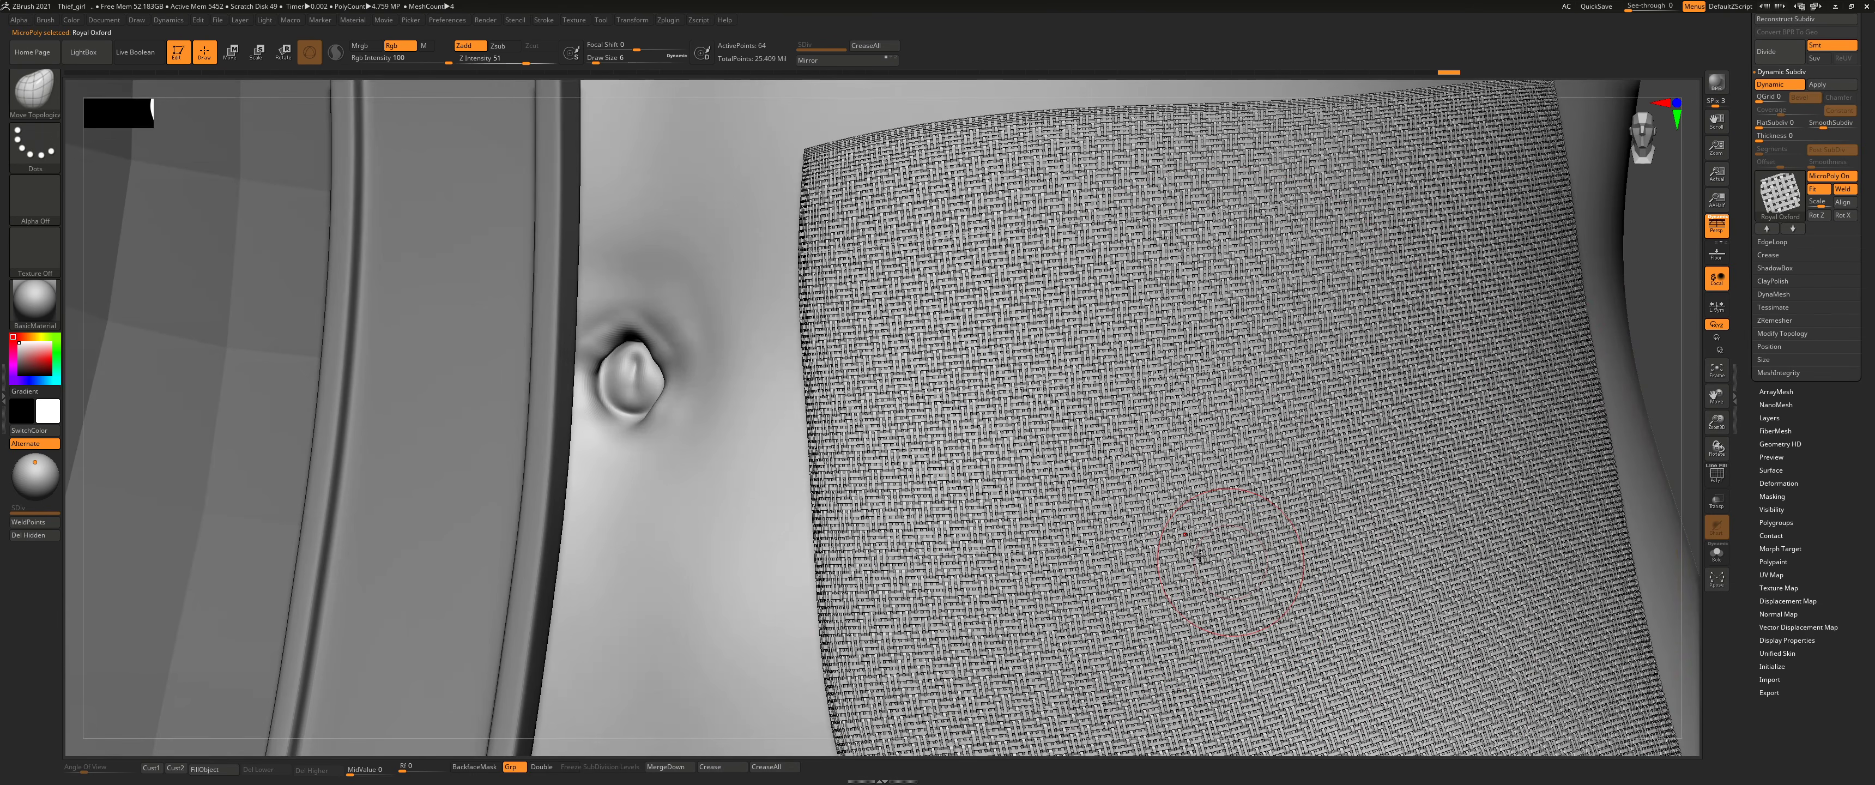
right_click_drag(1207, 557, 1008, 518, "alt")
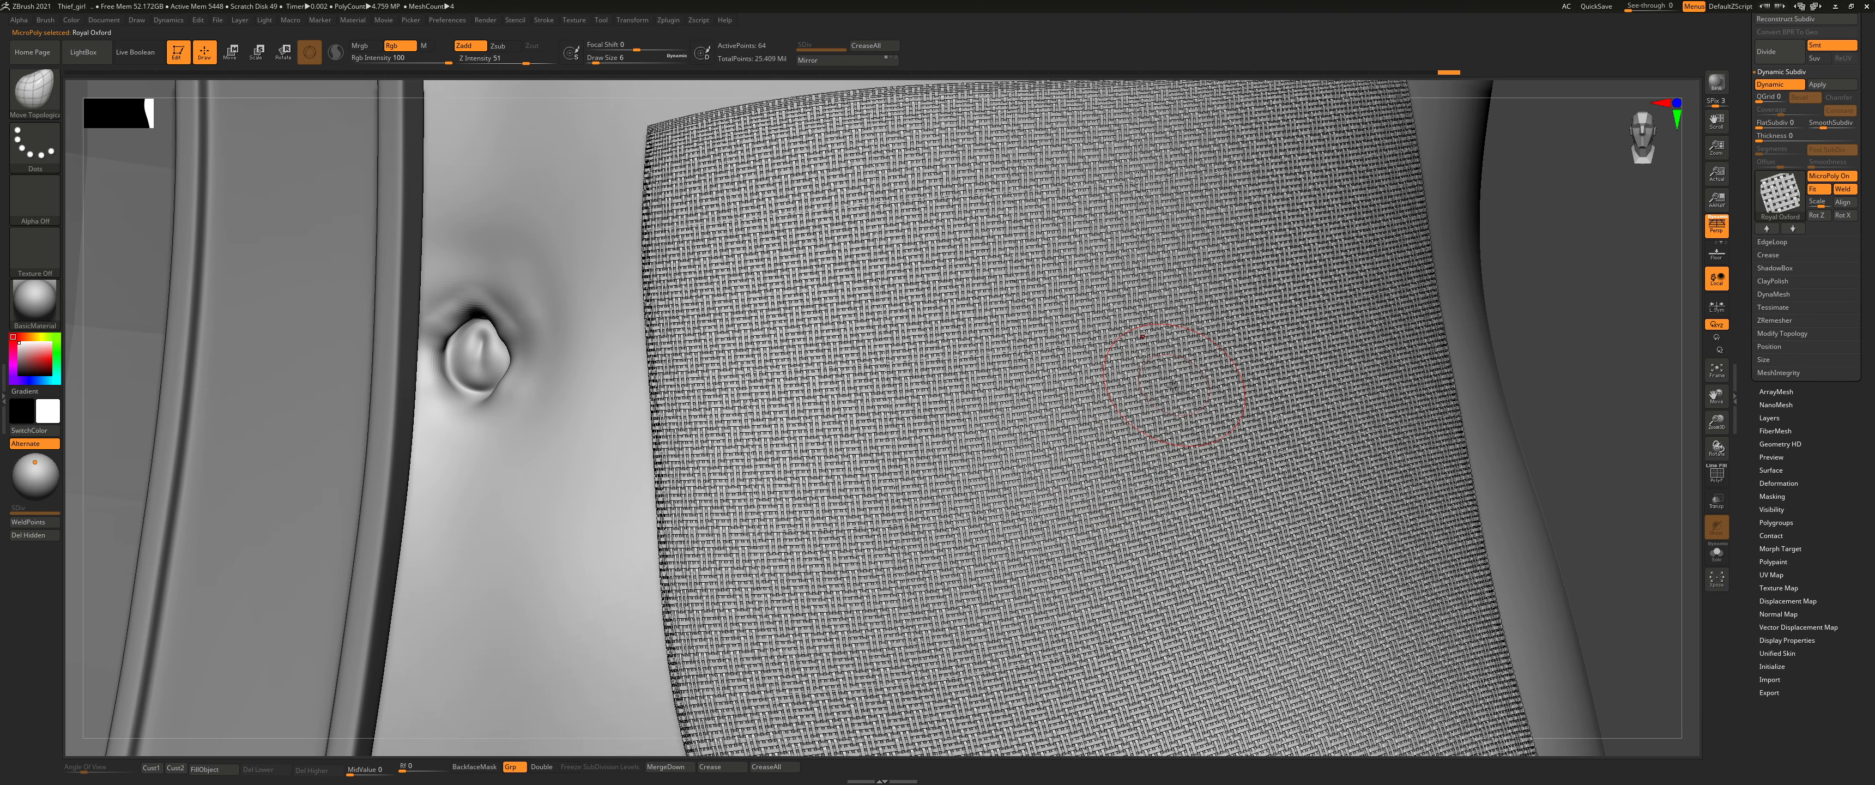
right_click_drag(1174, 382, 1159, 412, "alt")
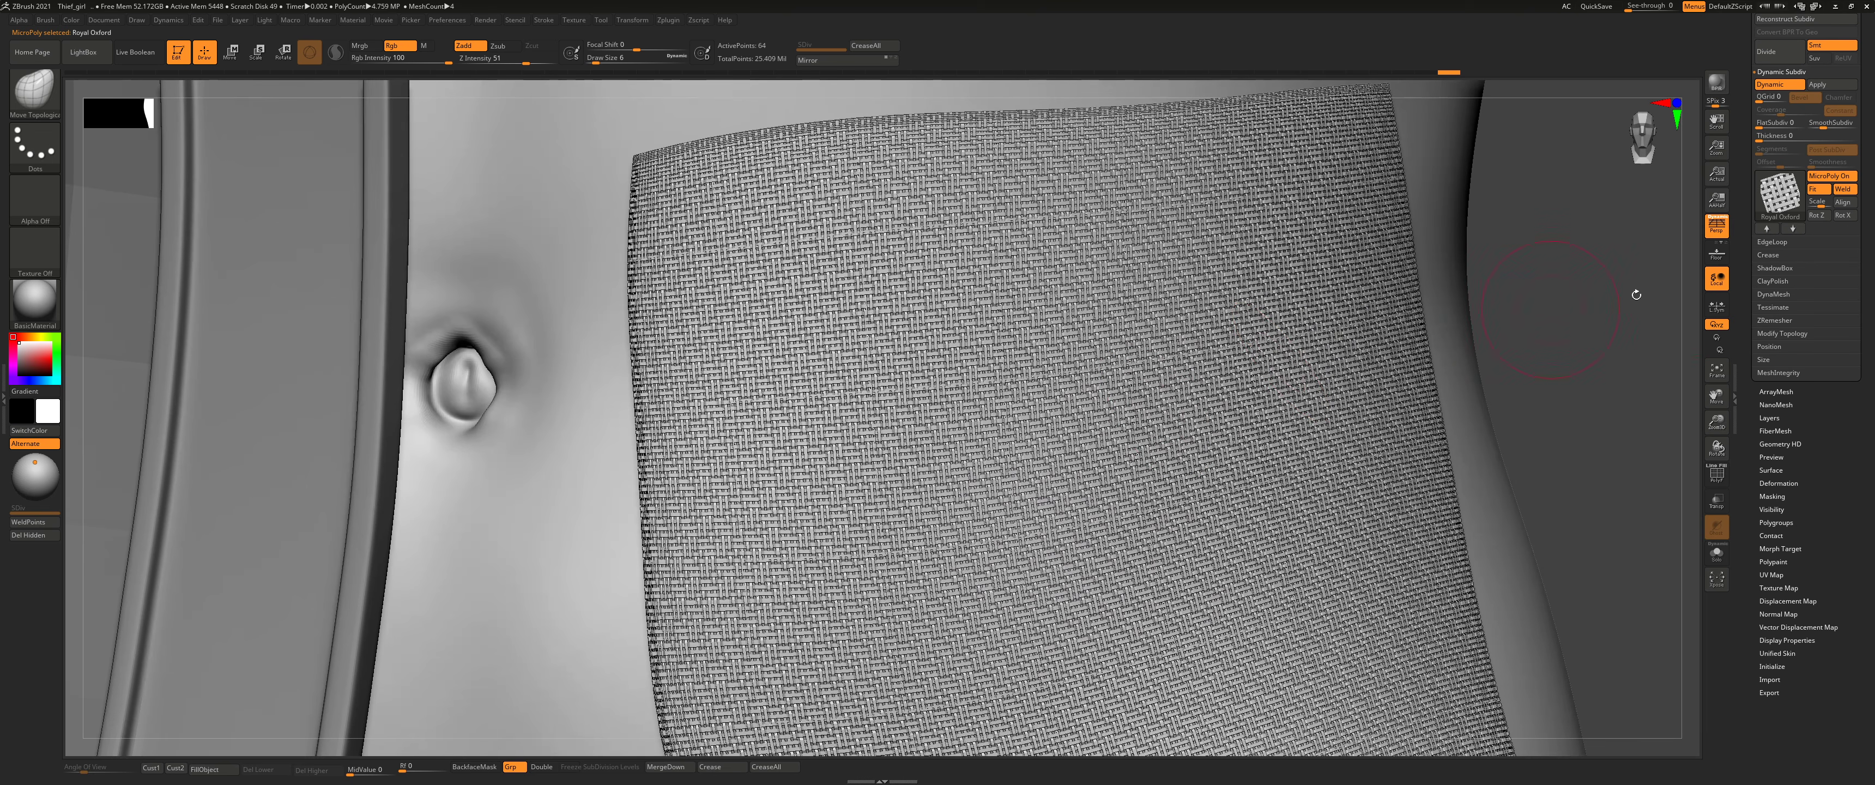
left_click(1818, 217)
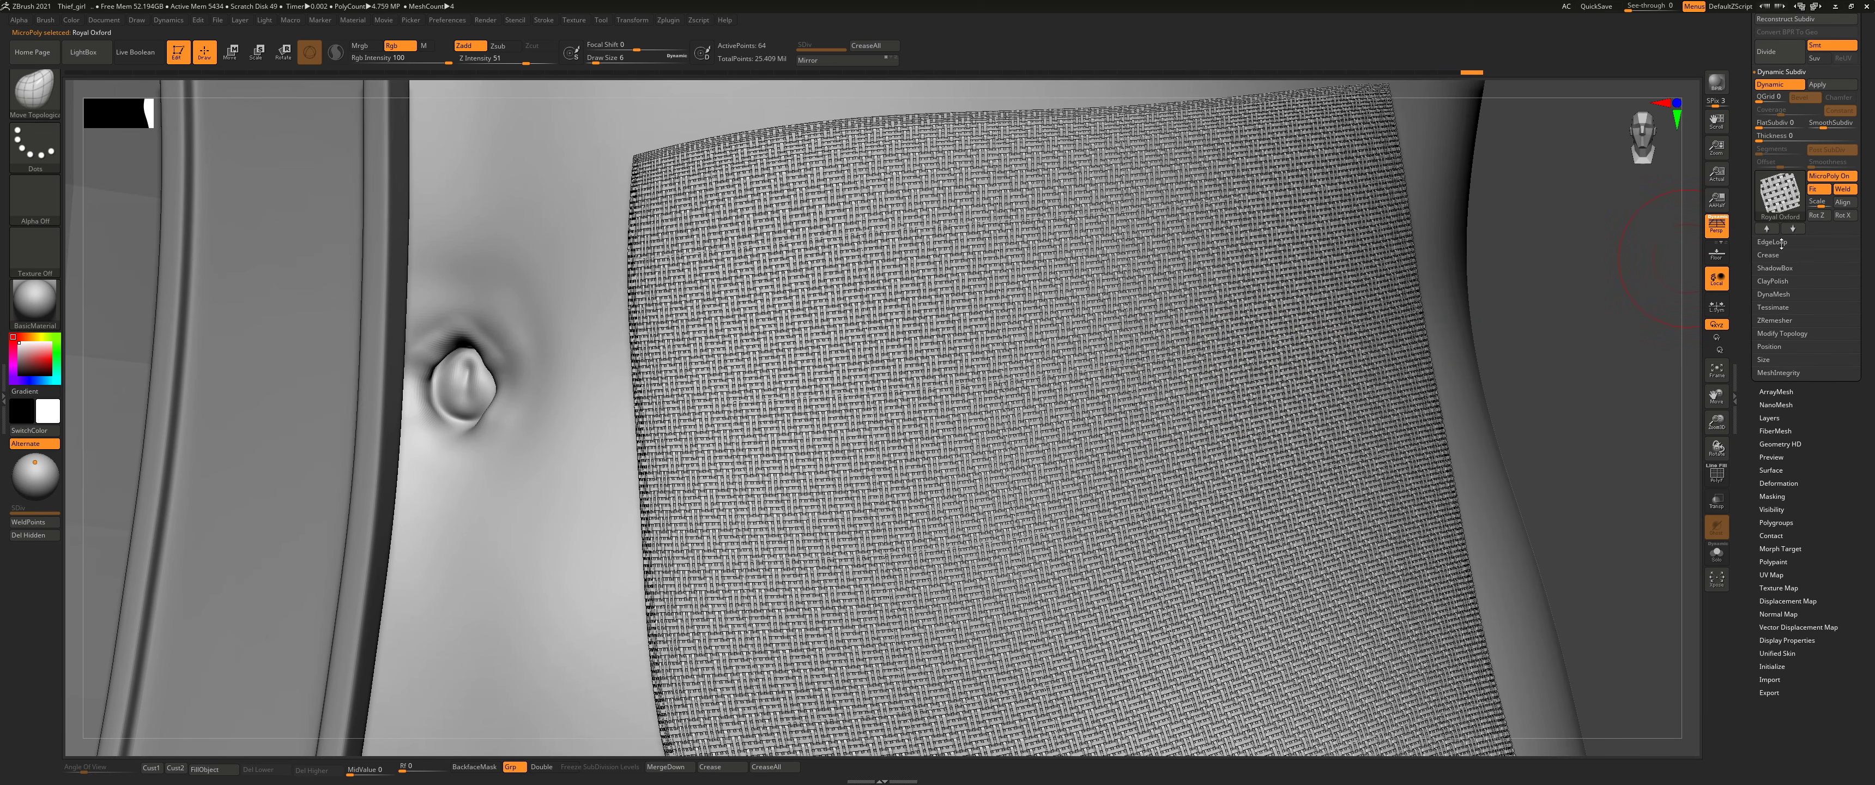
left_click(1819, 217)
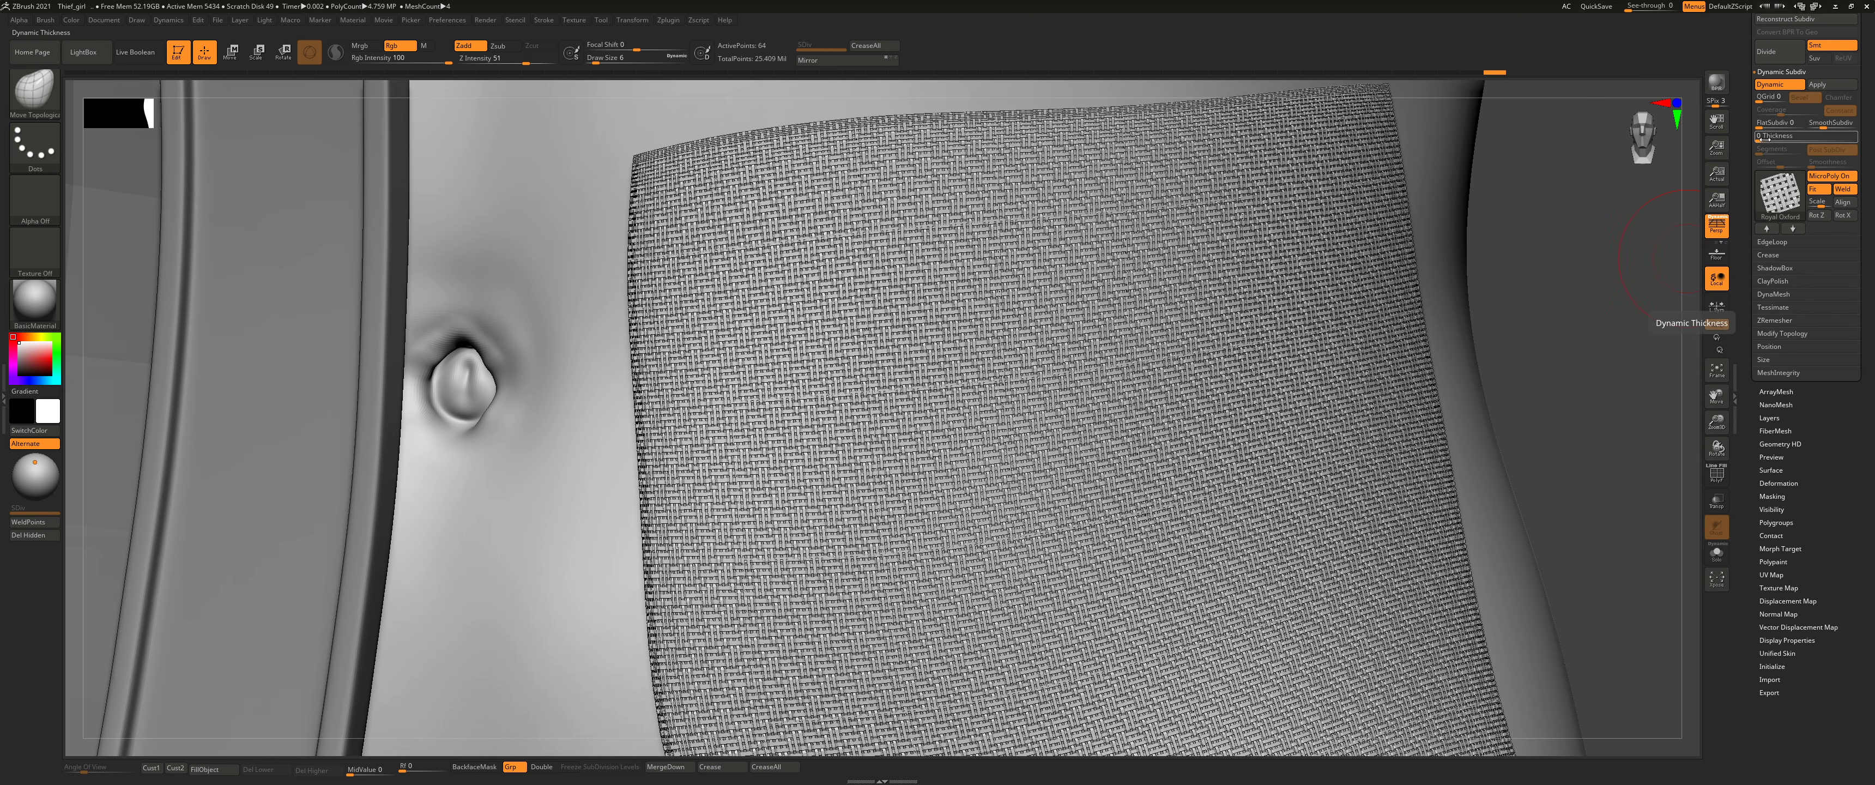
Step: Isolate the patch in Solo mode, try a Dynamic Subdiv thickness of 0.00279, and reduce it to 0.00021
right_click_drag(1631, 232, 1543, 313)
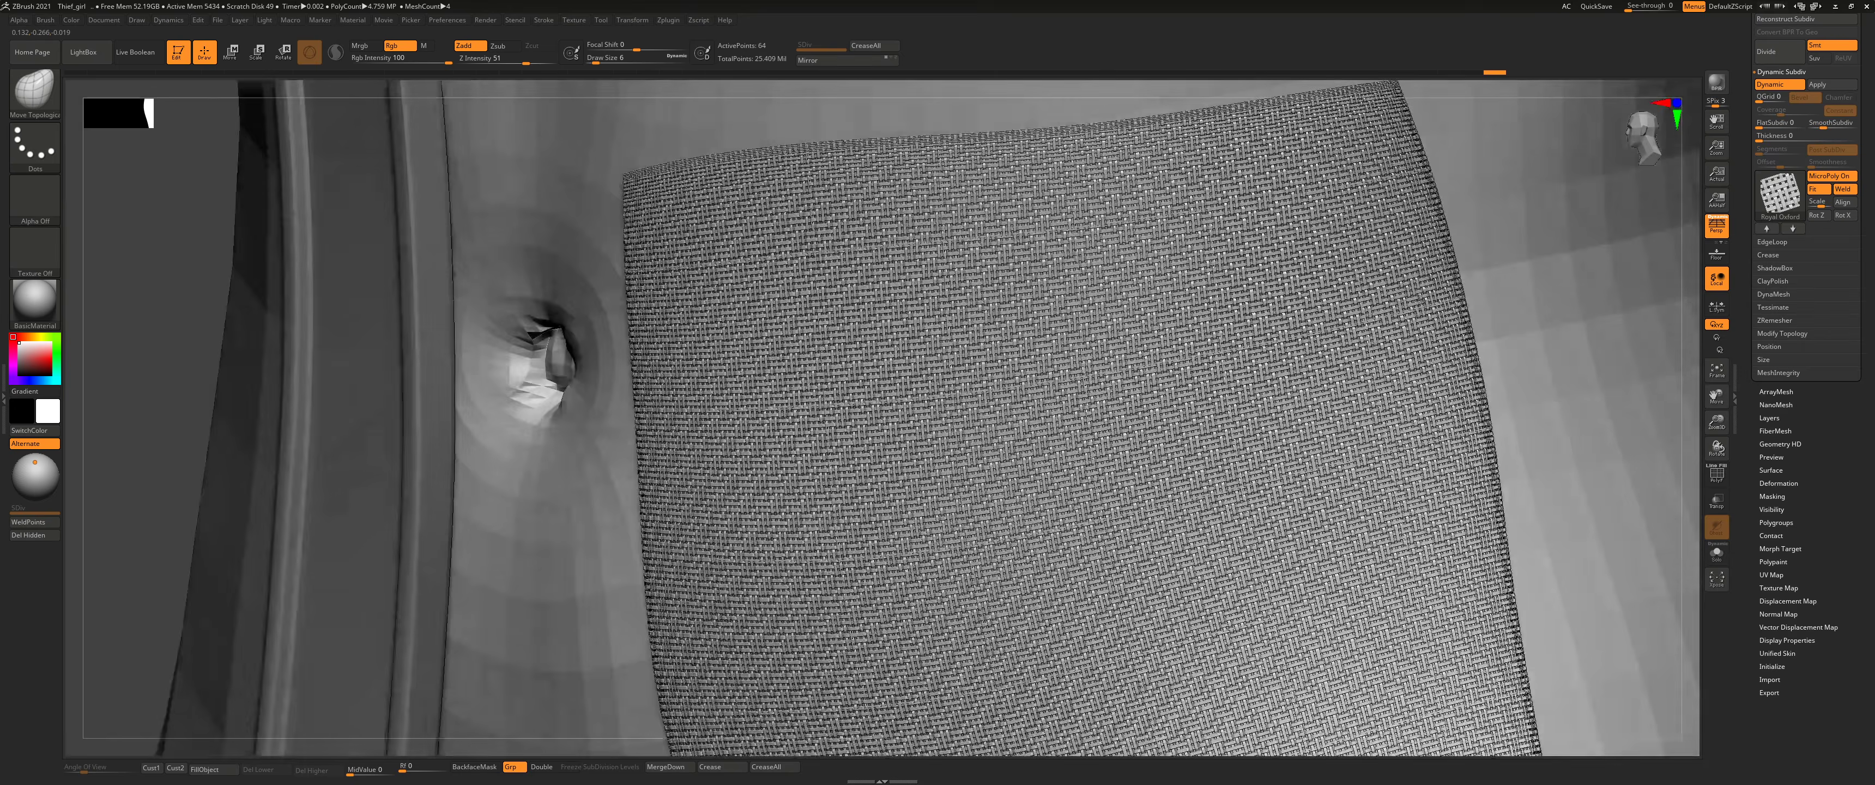
left_click(1717, 551)
right_click_drag(1528, 486, 1601, 324)
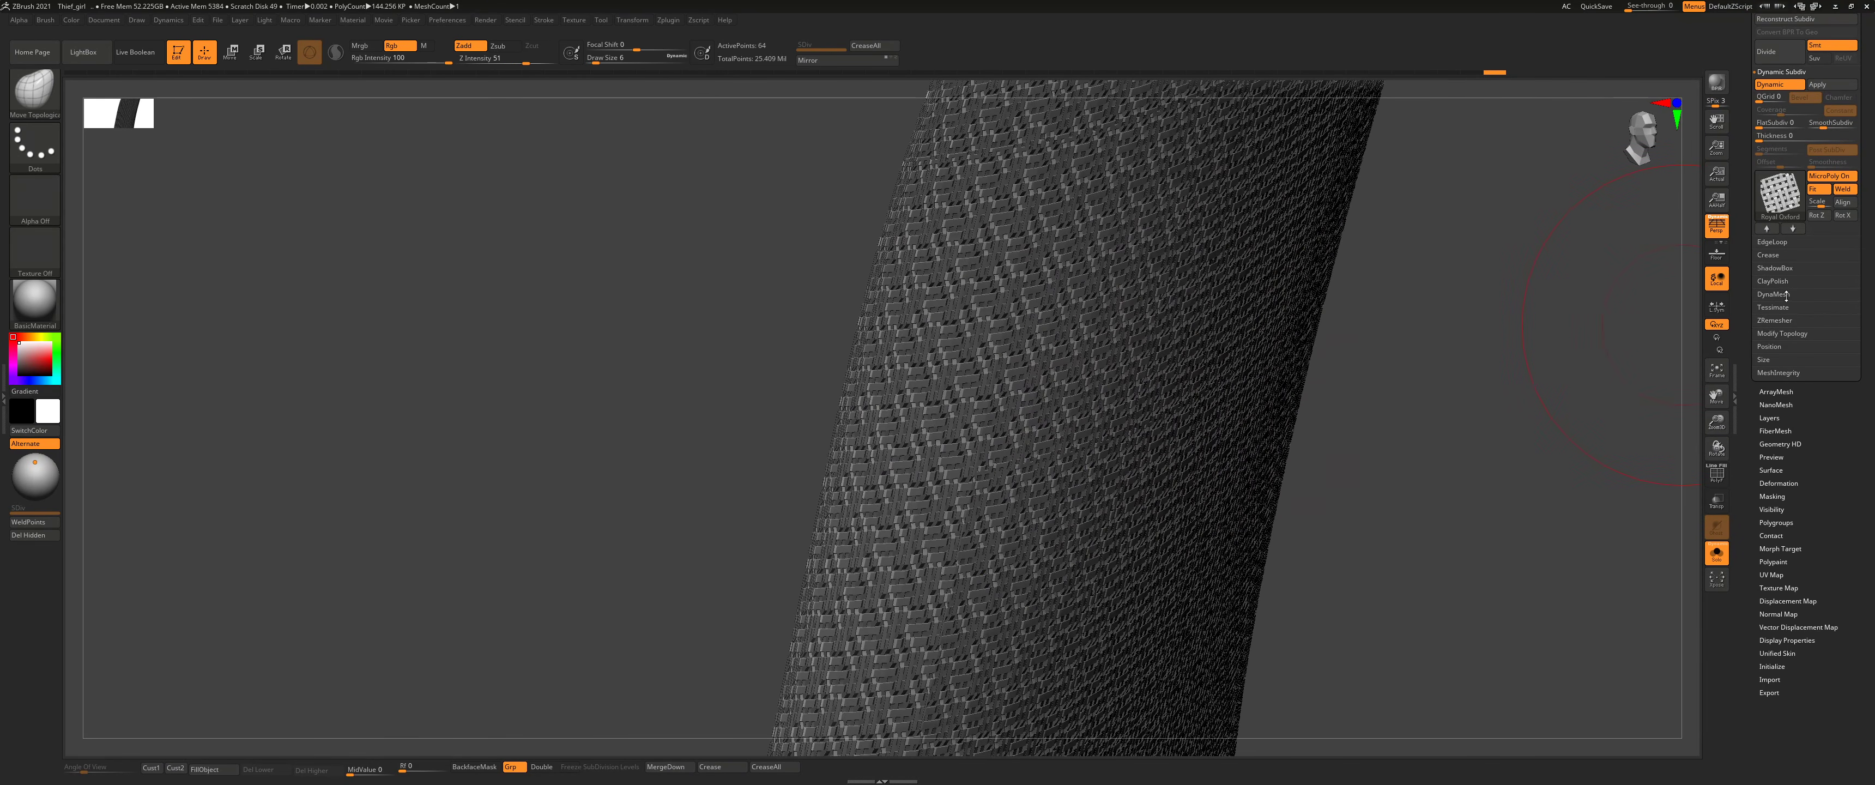
left_click_drag(1760, 140, 1781, 138)
right_click_drag(1278, 211, 1034, 294)
right_click_drag(1022, 210, 1144, 326)
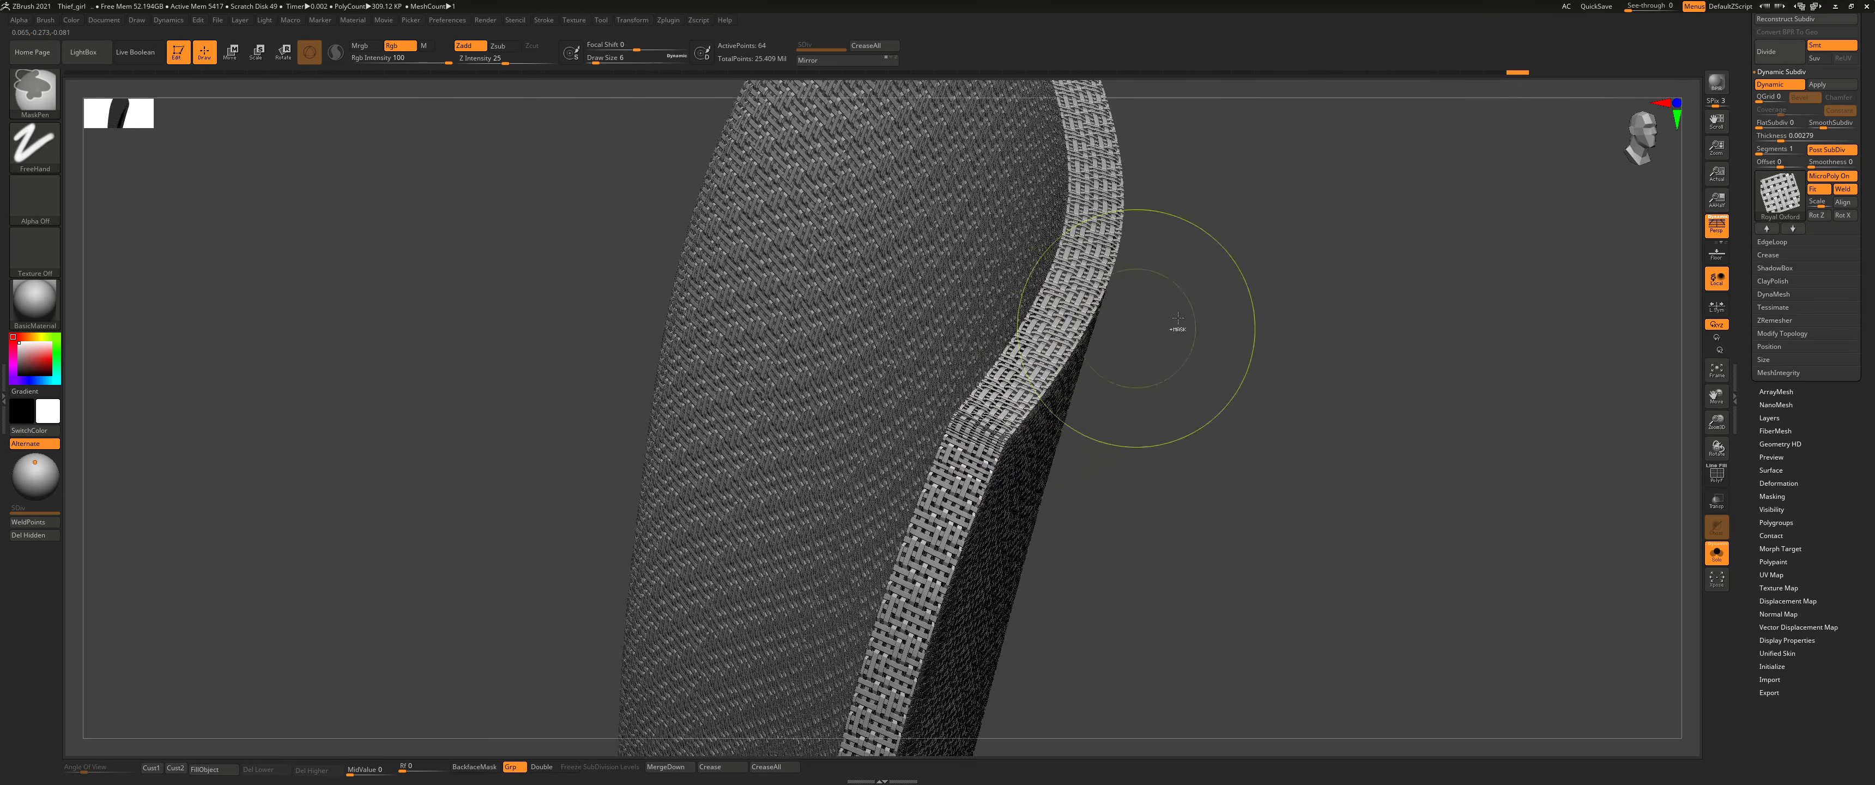
left_click_drag(1780, 138, 1770, 139)
right_click_drag(1121, 252, 1173, 288)
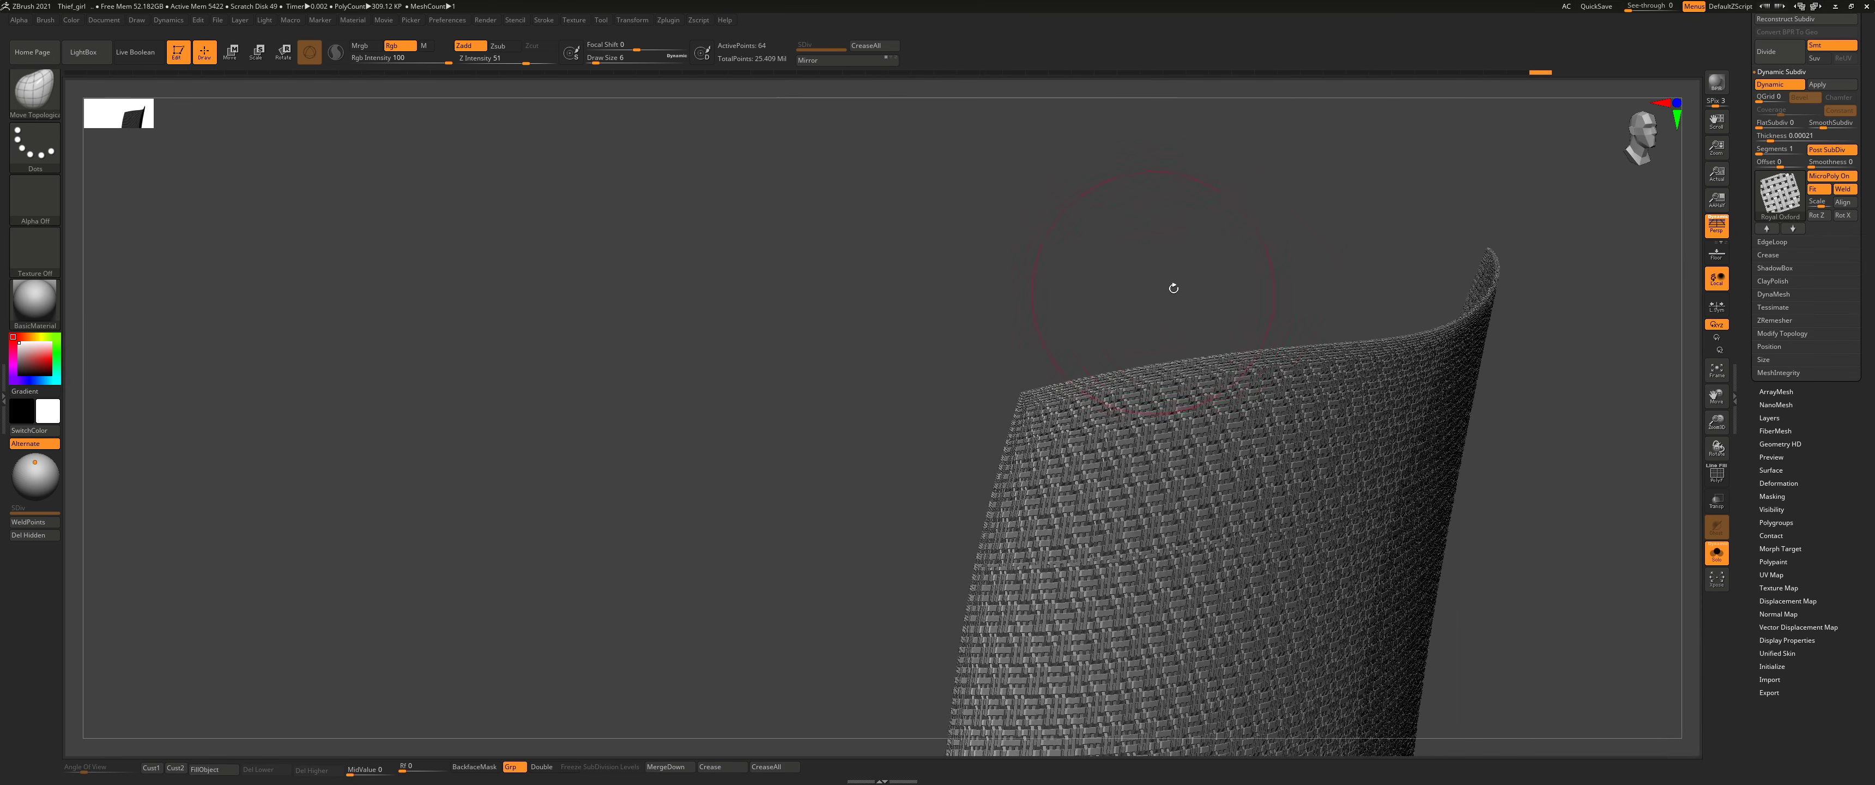
Step: Switch the MicroPoly pattern to Knot_Twist and inspect the netting up close
left_click(1800, 207)
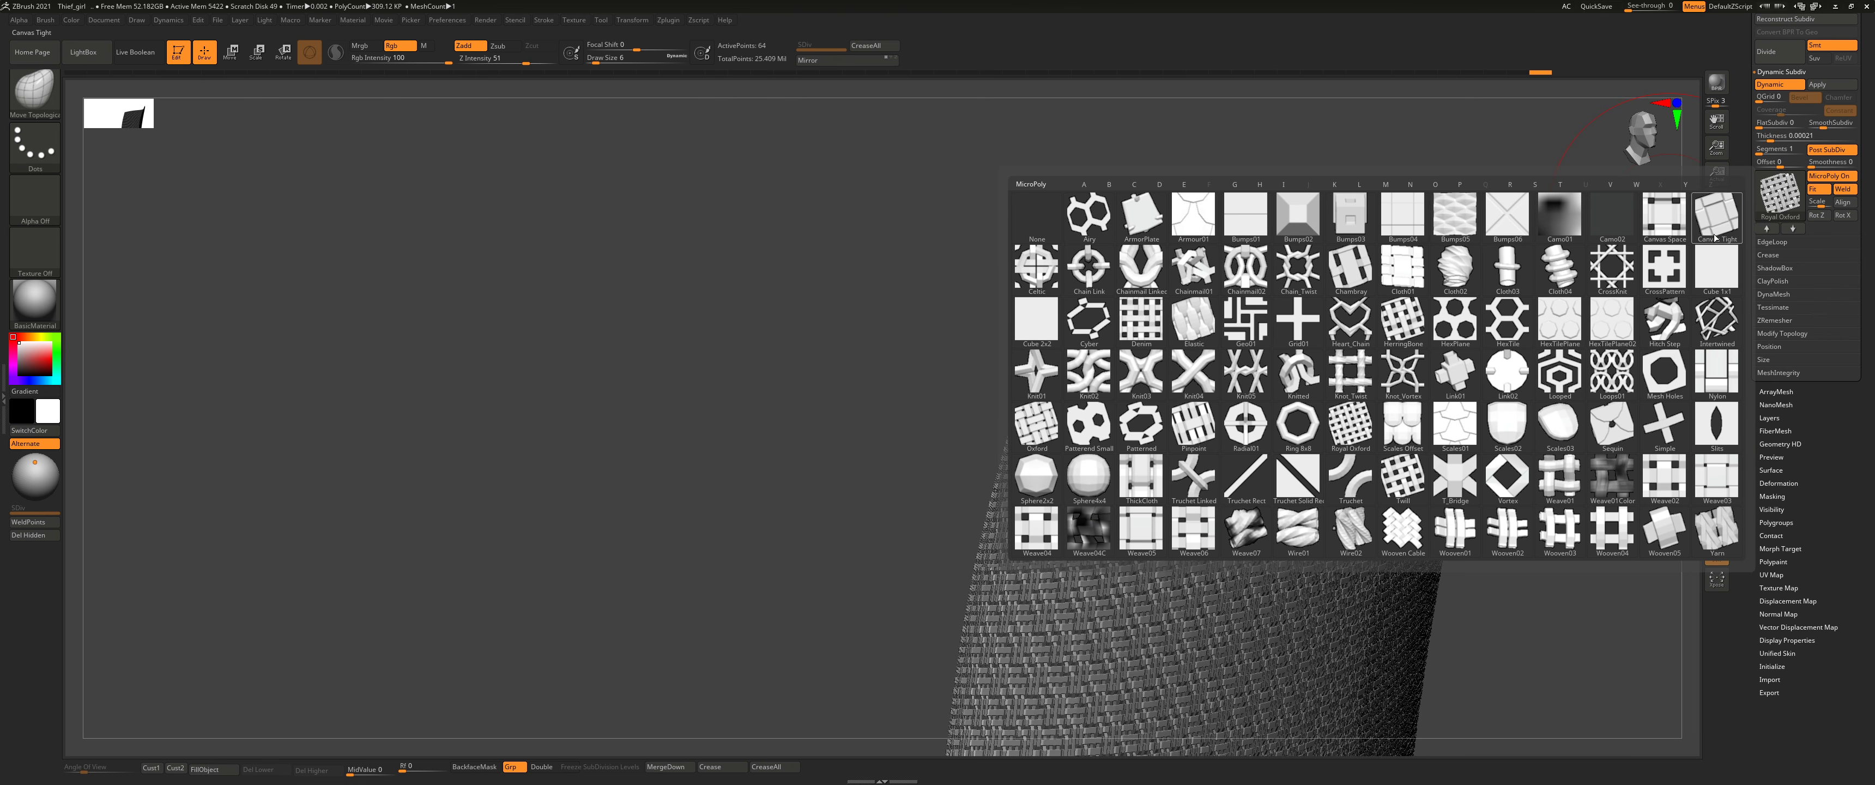
left_click(1358, 373)
right_click_drag(1209, 364, 1310, 342)
right_click_drag(1355, 644, 1237, 407, "alt")
mouse_move(1237, 408)
right_mouse_down()
mouse_move(1186, 388)
mouse_move(1216, 386)
right_mouse_up()
right_click_drag(1215, 386, 1297, 702, "ctrl")
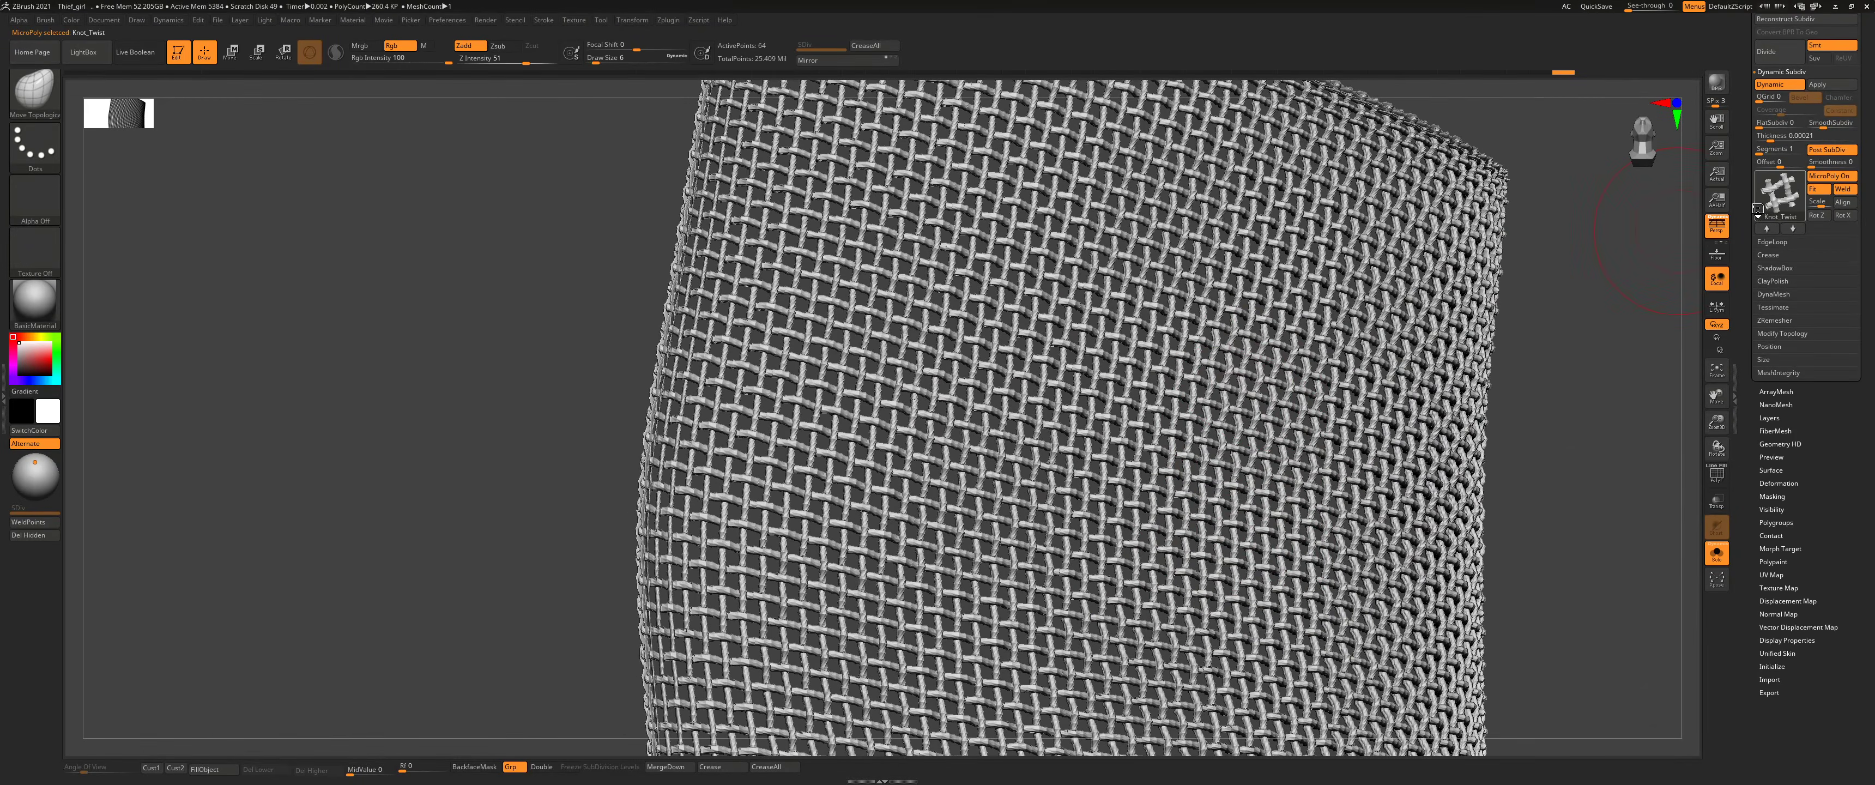
Step: Switch the MicroPoly pattern to Nylon and inspect the weave on the patch
left_click(1762, 206)
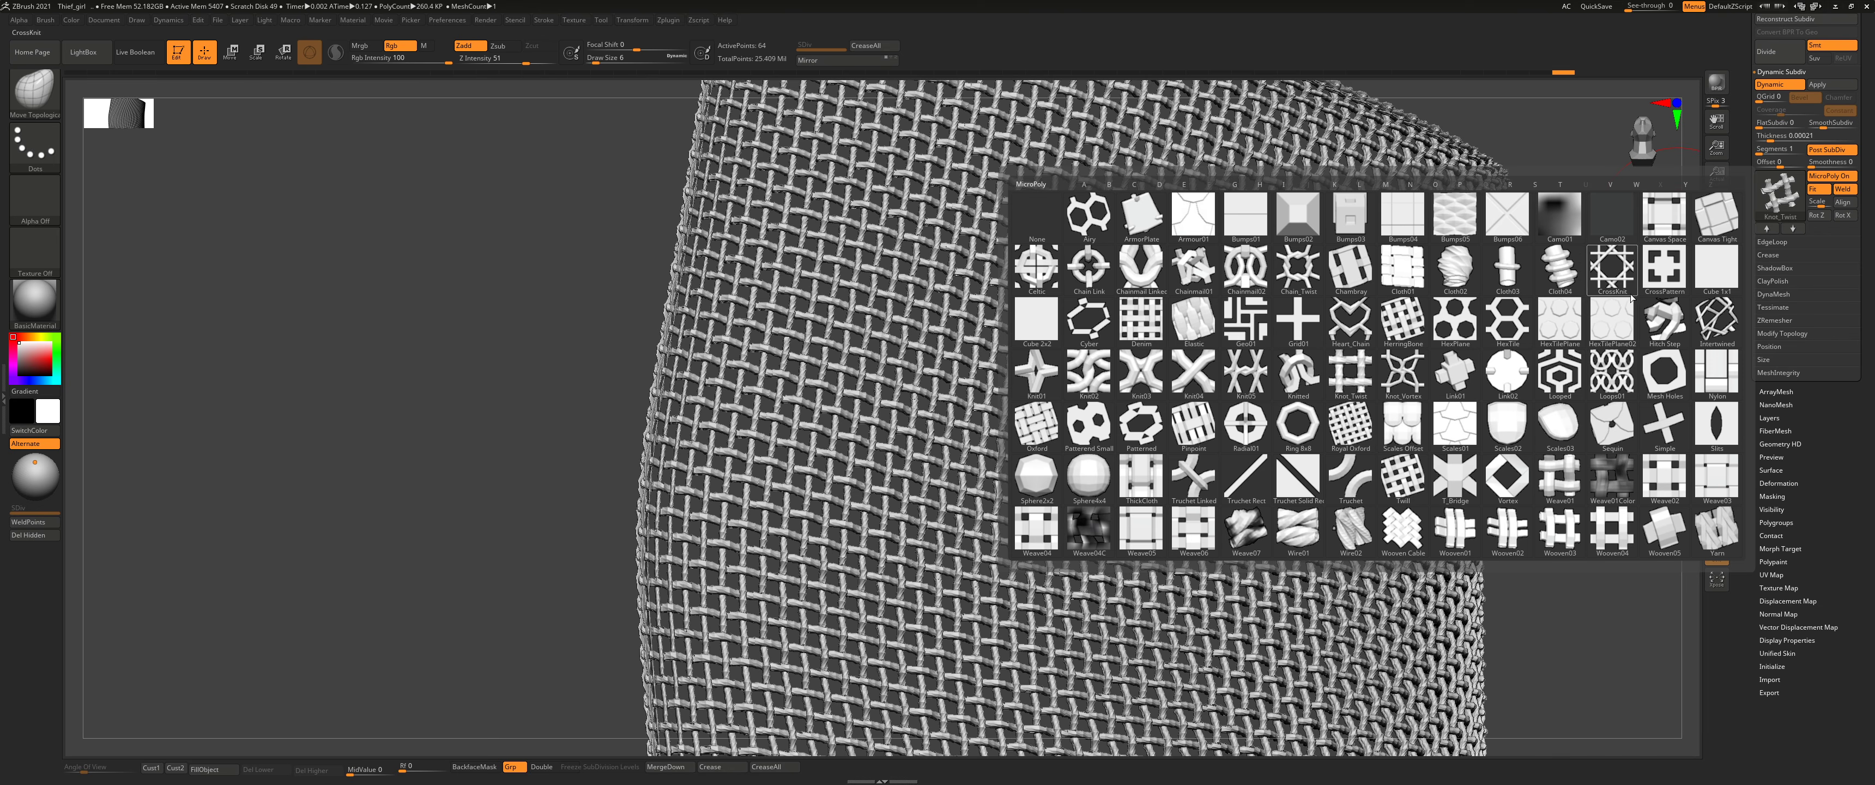
left_click(1716, 371)
mouse_move(1281, 373)
right_mouse_down()
mouse_move(1334, 393)
mouse_move(1322, 305)
mouse_move(1282, 408)
mouse_move(1276, 375)
mouse_move(1292, 435)
right_mouse_up()
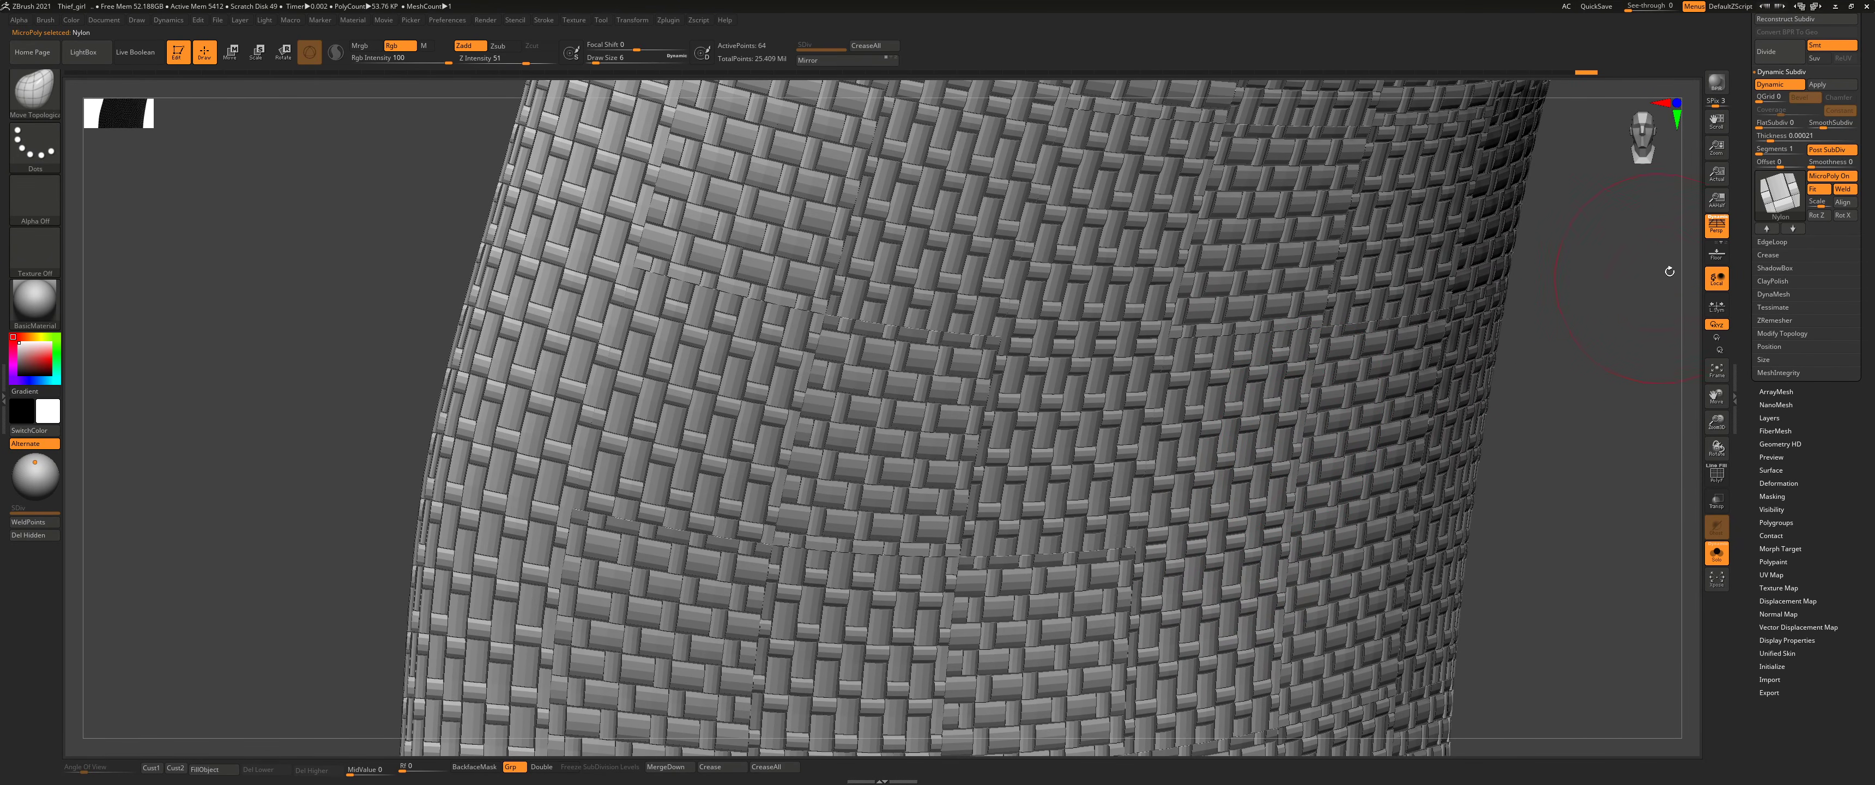
Step: Turn off MicroPoly and Post SubDiv for the patch, and leave Solo mode to show the full figure
left_click(1830, 175)
left_click(1824, 156)
right_click_drag(1654, 262, 1653, 180, "ctrl")
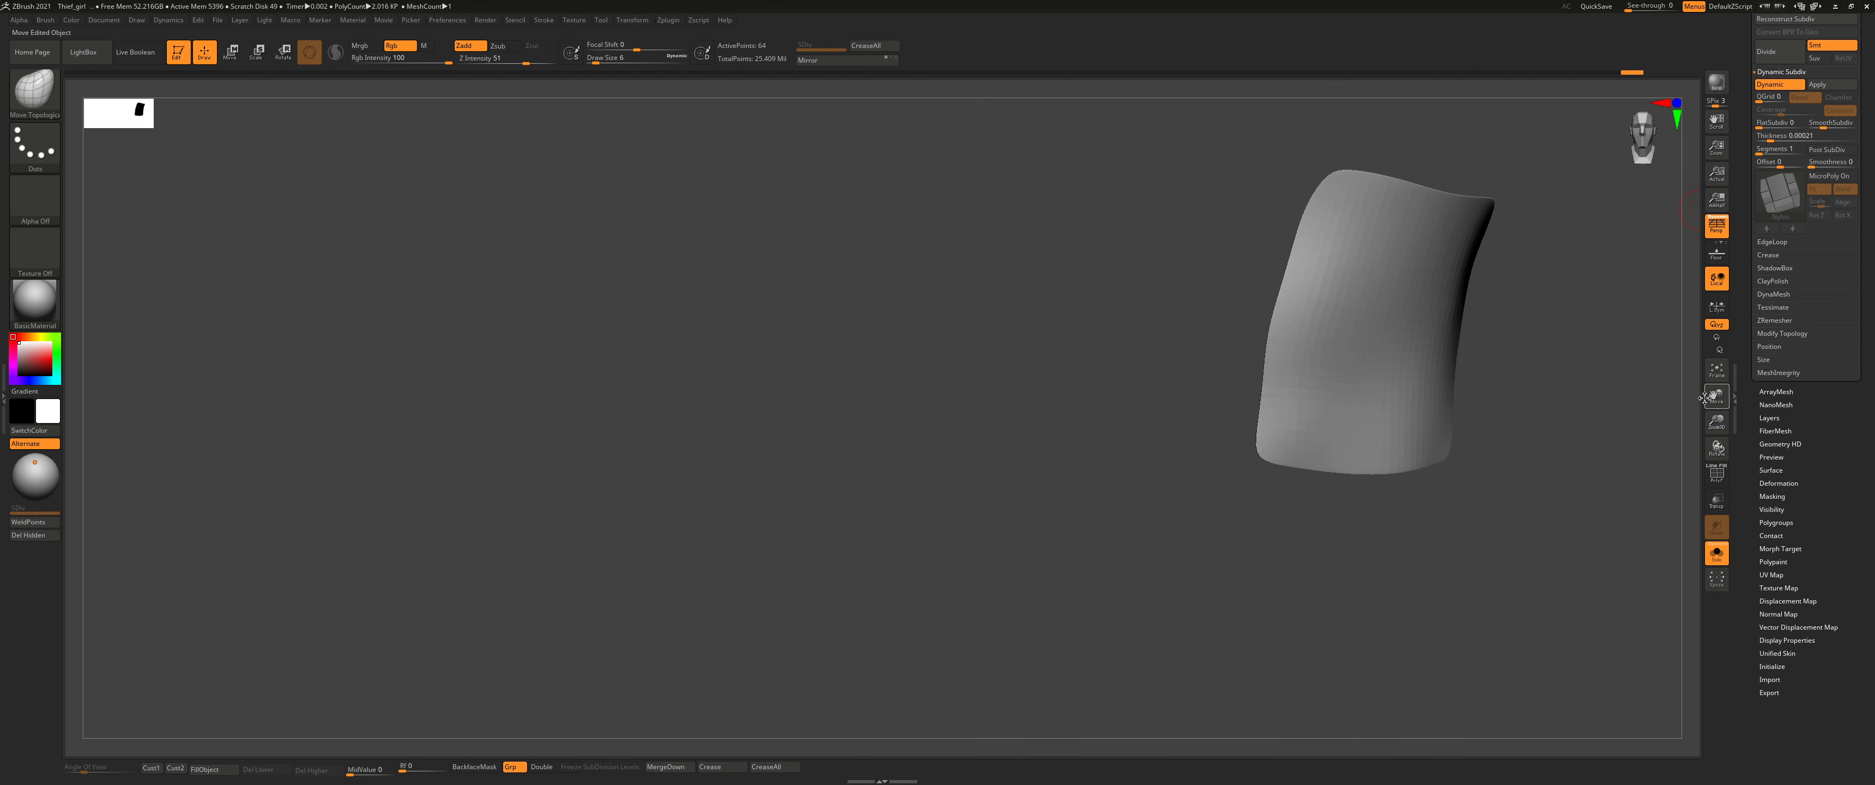
left_click(1716, 553)
right_click_drag(1365, 427, 1247, 720, "alt")
right_click_drag(1336, 452, 1244, 527, "alt")
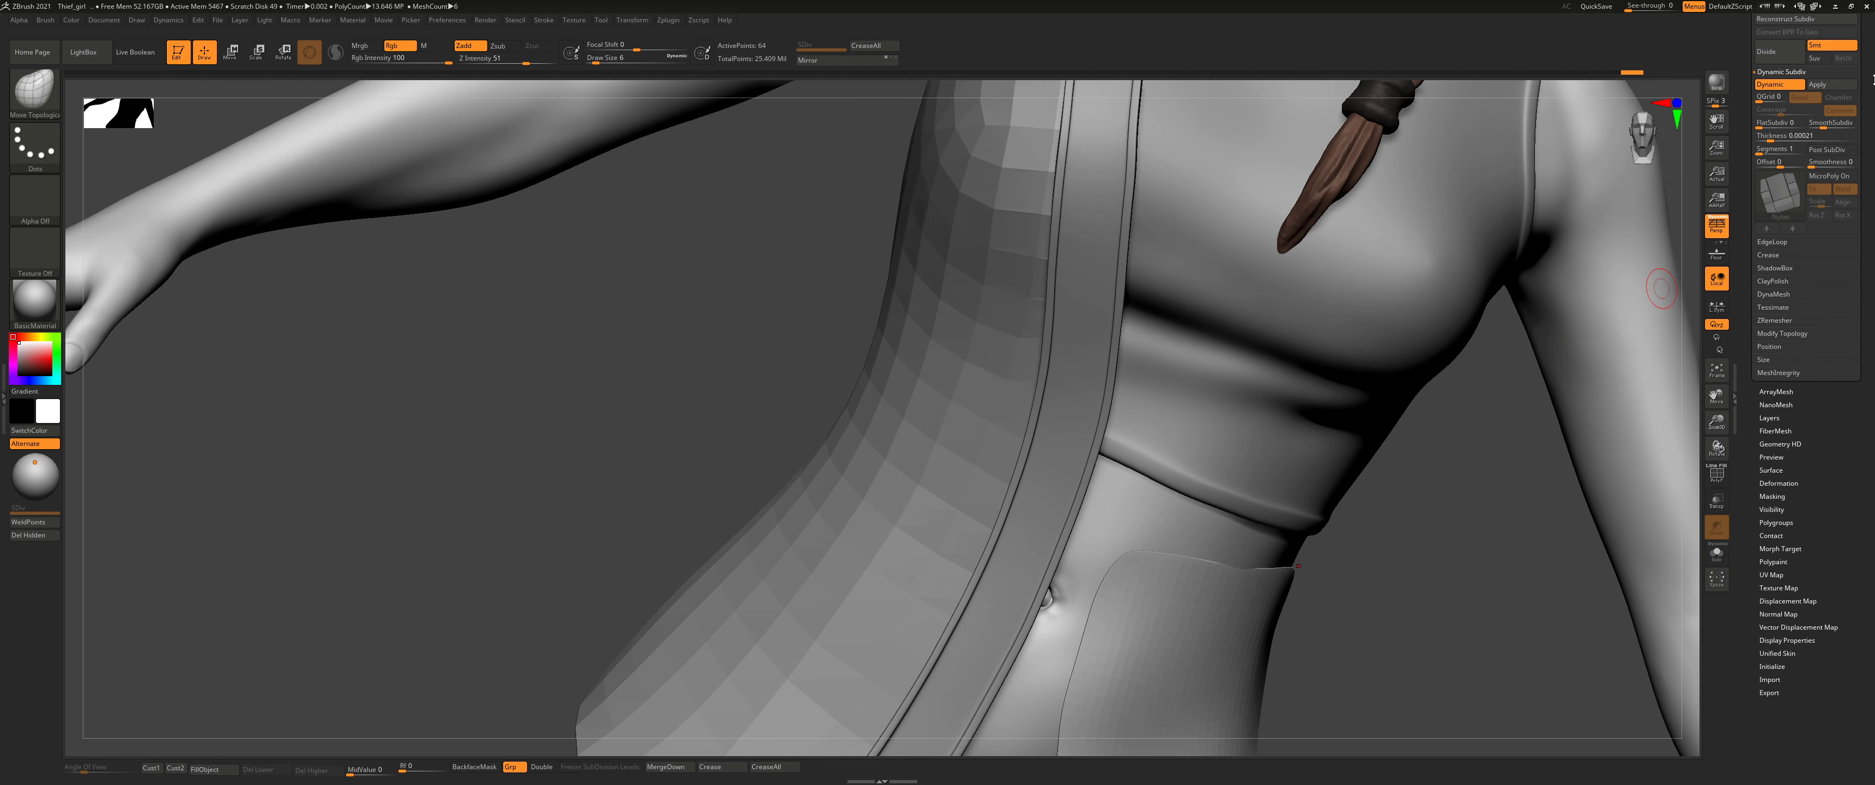
Step: Make the hidden draped garment visible from the Subtool list and review the dressed figure from several angles
scroll(1849, 232, "up", 4)
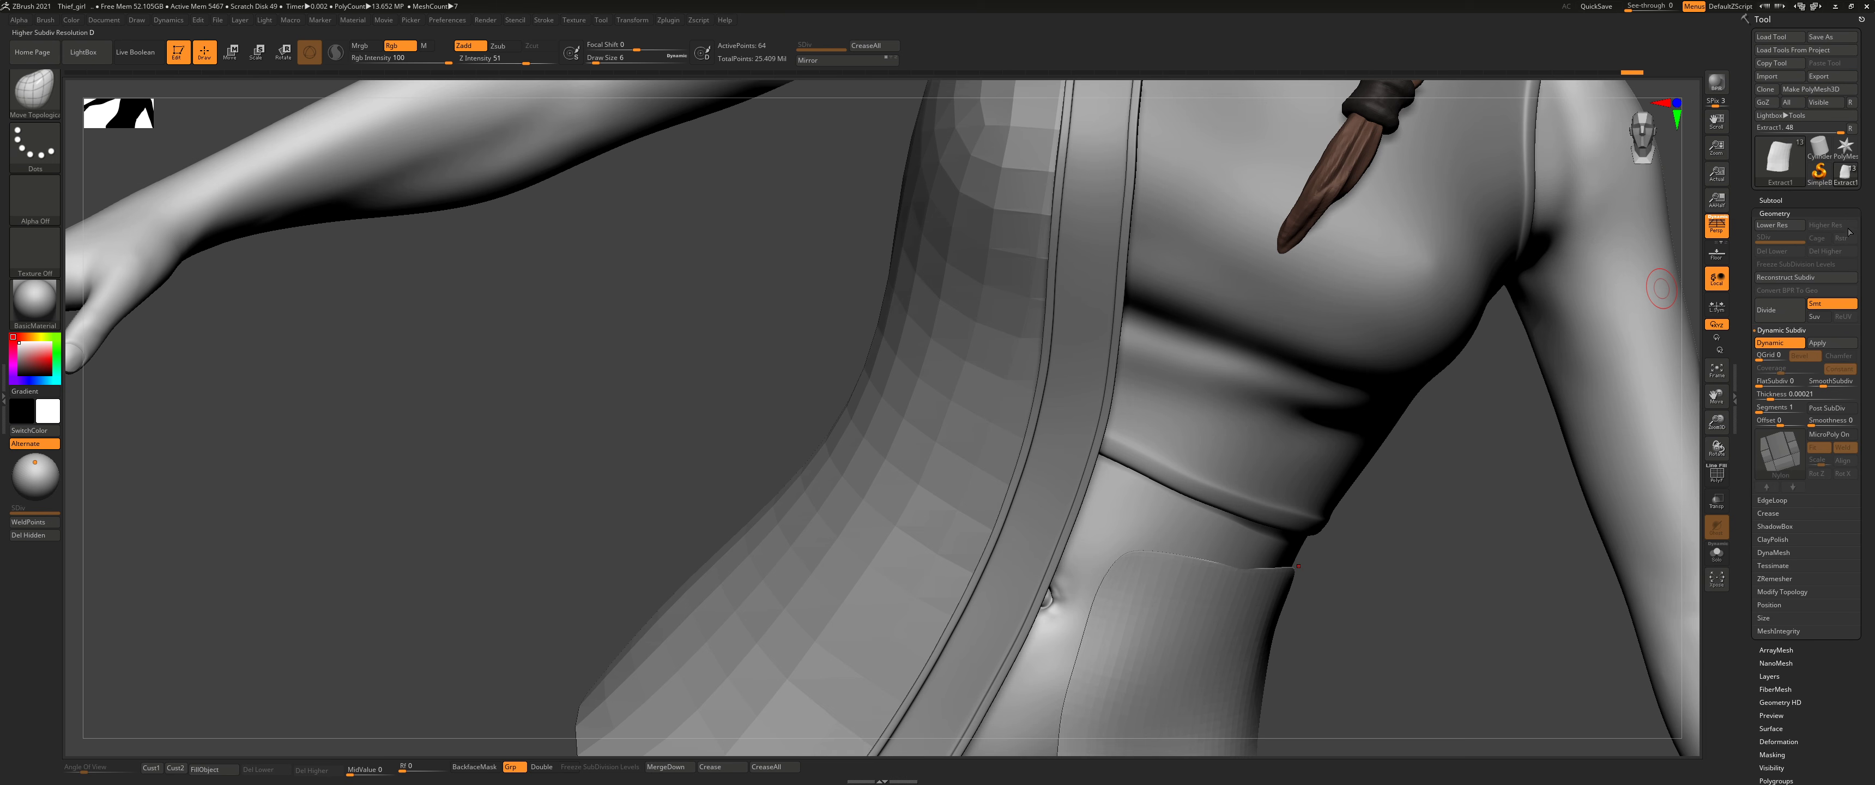
left_click(1774, 200)
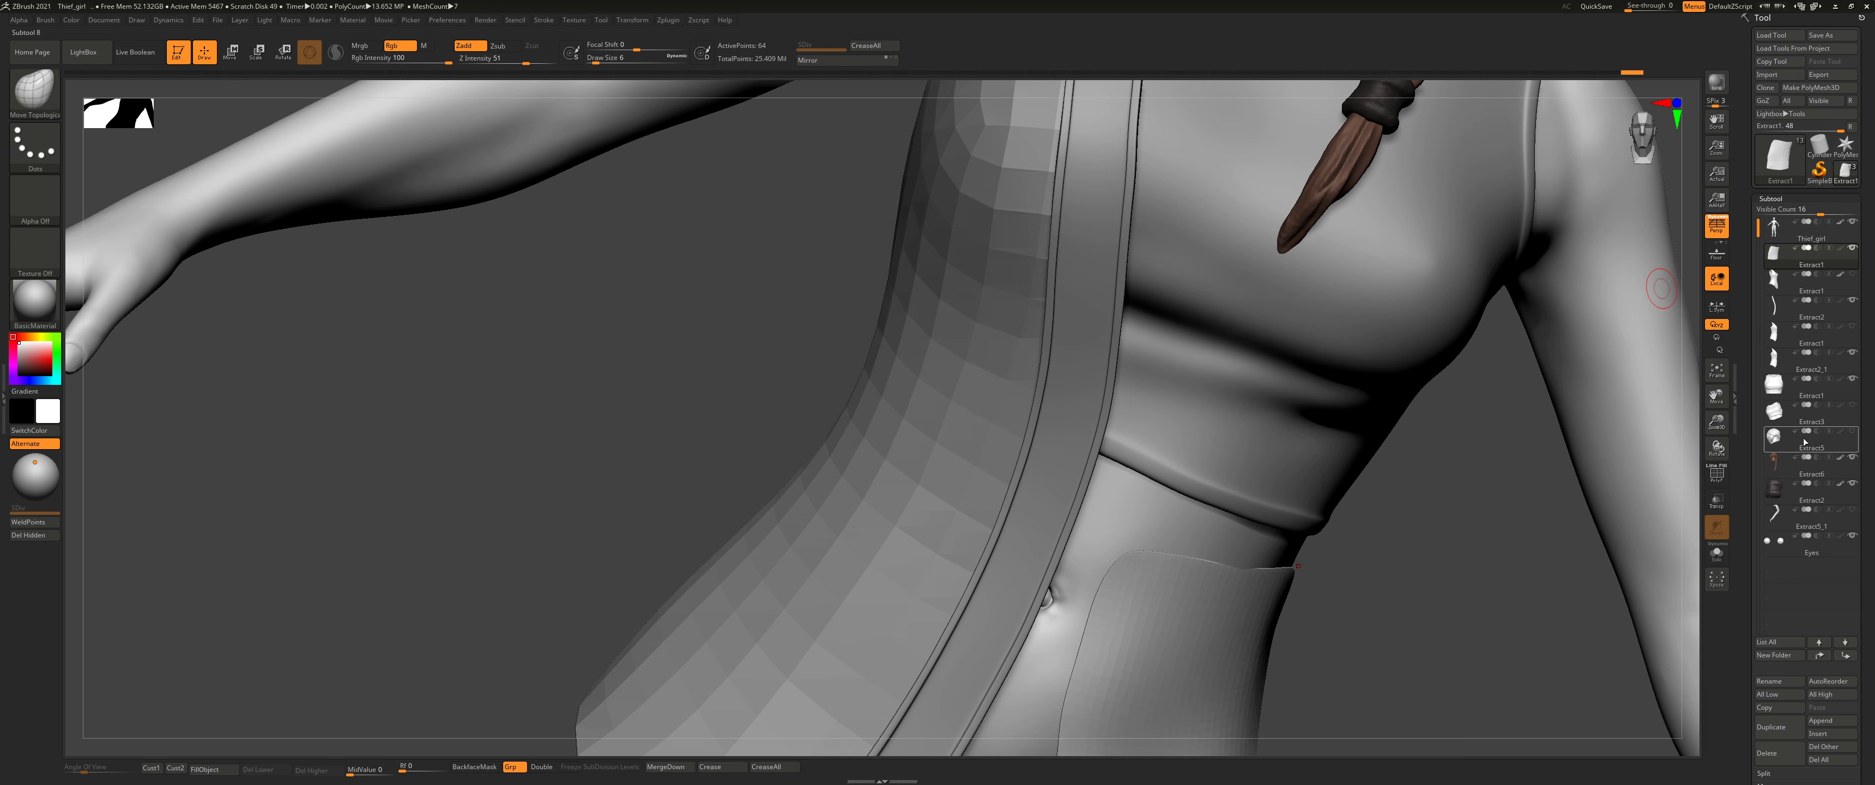
left_click(1853, 275)
mouse_move(1667, 648)
right_mouse_down("ctrl")
mouse_move(1456, 525)
mouse_move(1347, 510)
mouse_move(1247, 564)
mouse_move(1182, 427)
mouse_move(1099, 502)
mouse_move(1145, 505)
mouse_move(1184, 544)
right_mouse_up("ctrl")
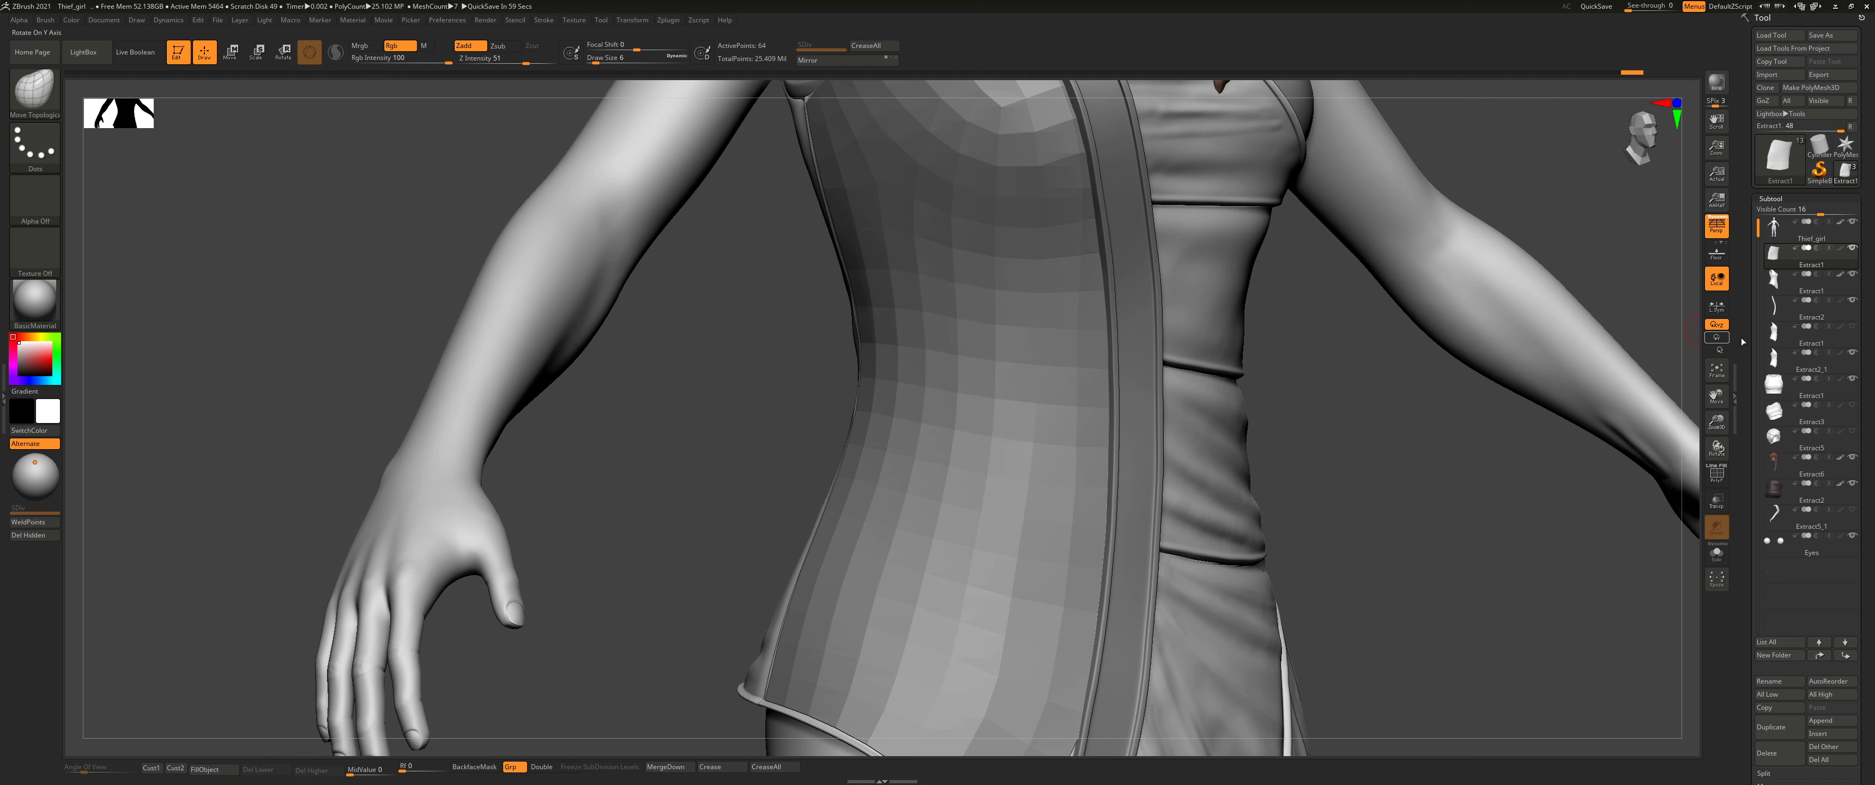
right_click_drag(1105, 399, 1029, 493, "ctrl")
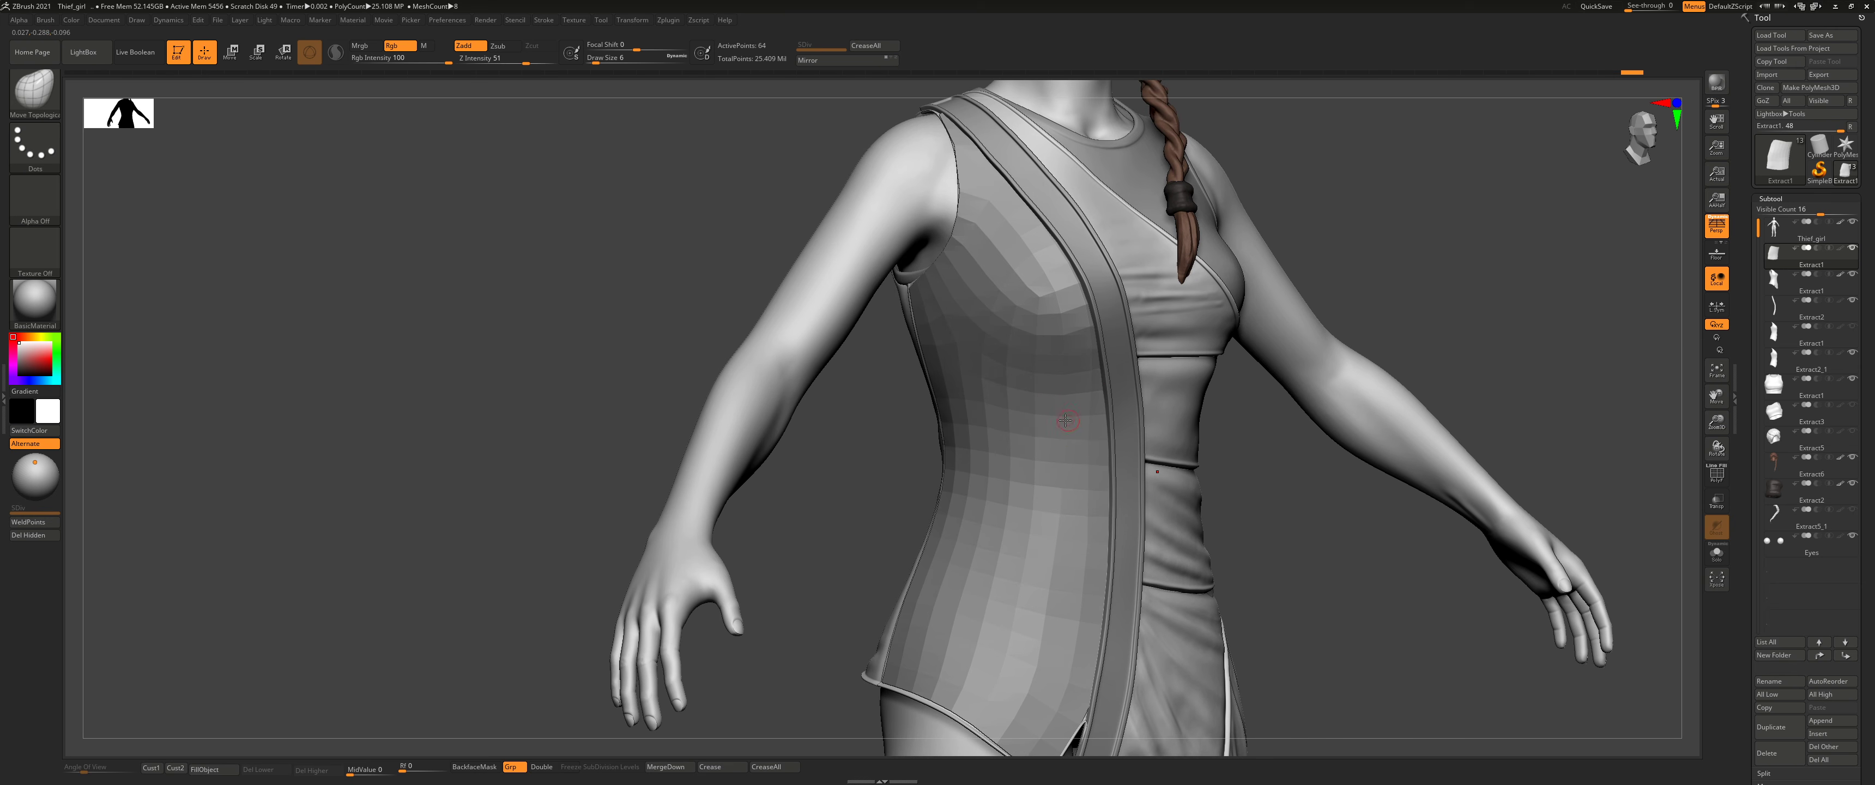
right_click_drag(1068, 420, 1217, 498)
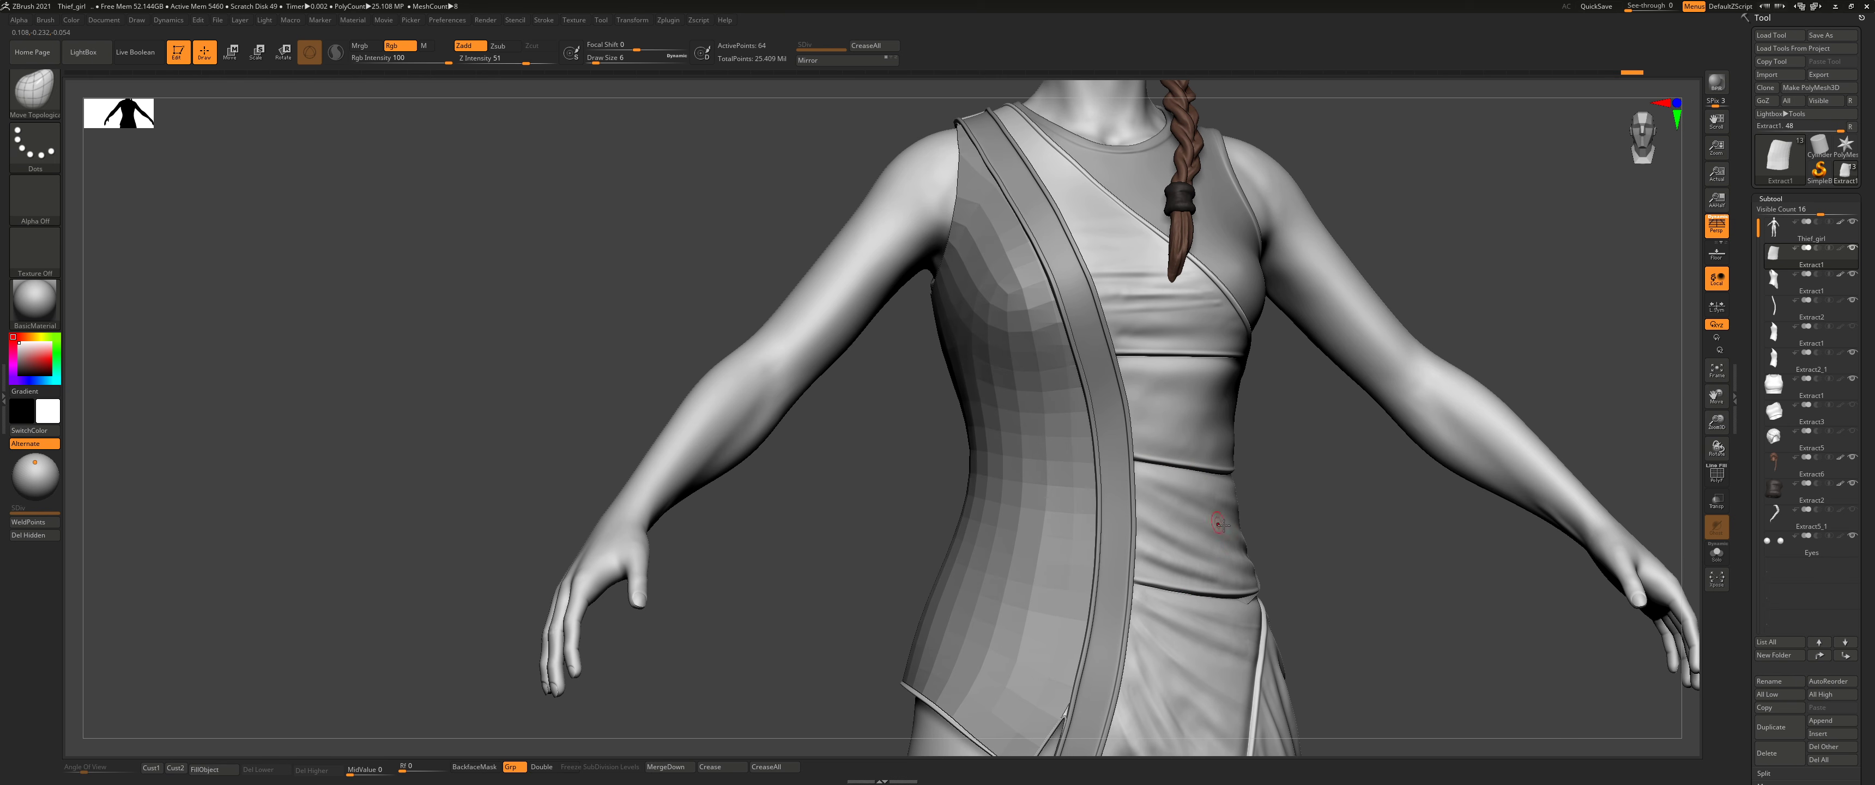
right_click_drag(1189, 452, 1695, 542)
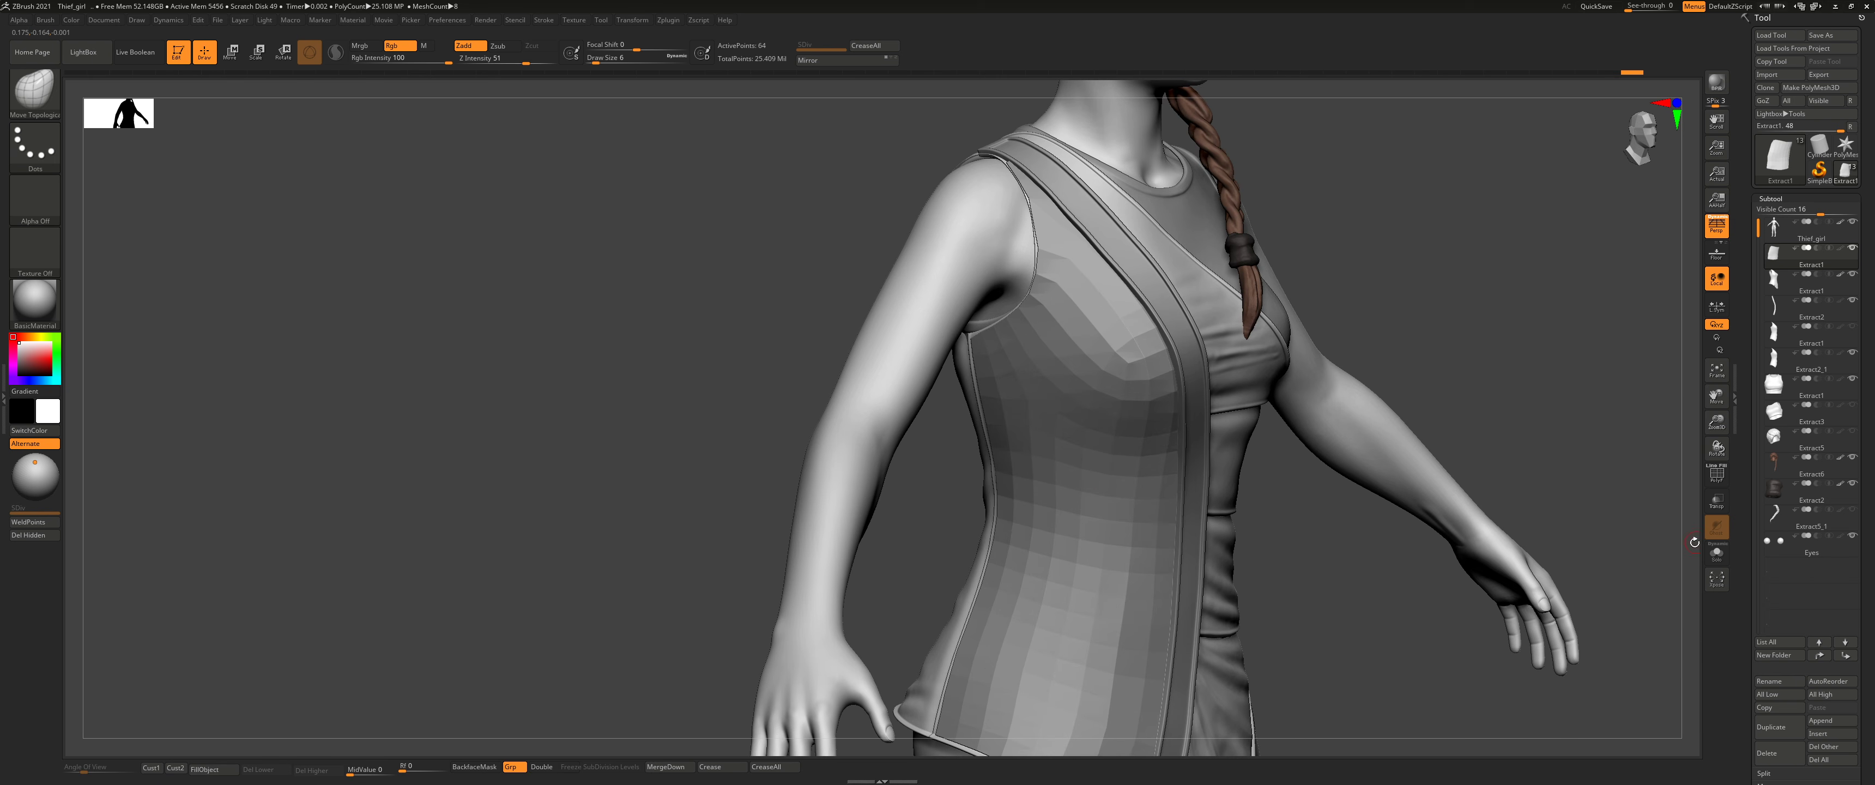
Step: Select the low-poly side panel of the garment, Extract2_1, and isolate it in Solo mode
left_click(1718, 562)
left_click(1715, 558)
left_click(1143, 487, "alt")
right_click_drag(1256, 494, 1208, 455)
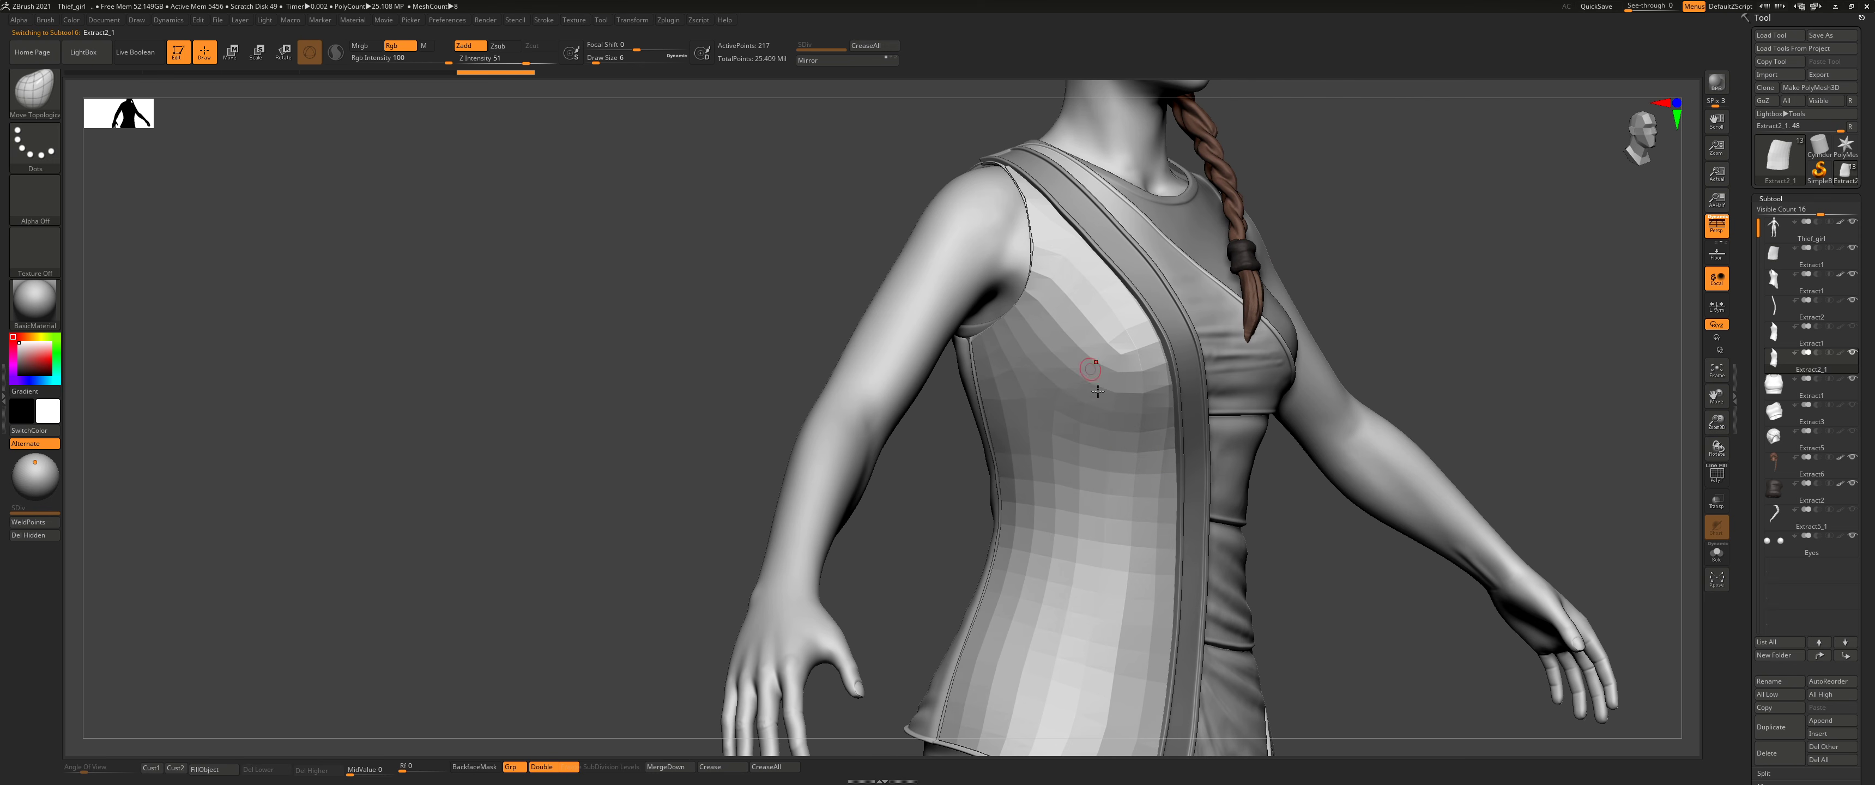
right_click_drag(1103, 499, 1105, 477, "alt")
left_click(1717, 555)
right_click_drag(1124, 304, 663, 651)
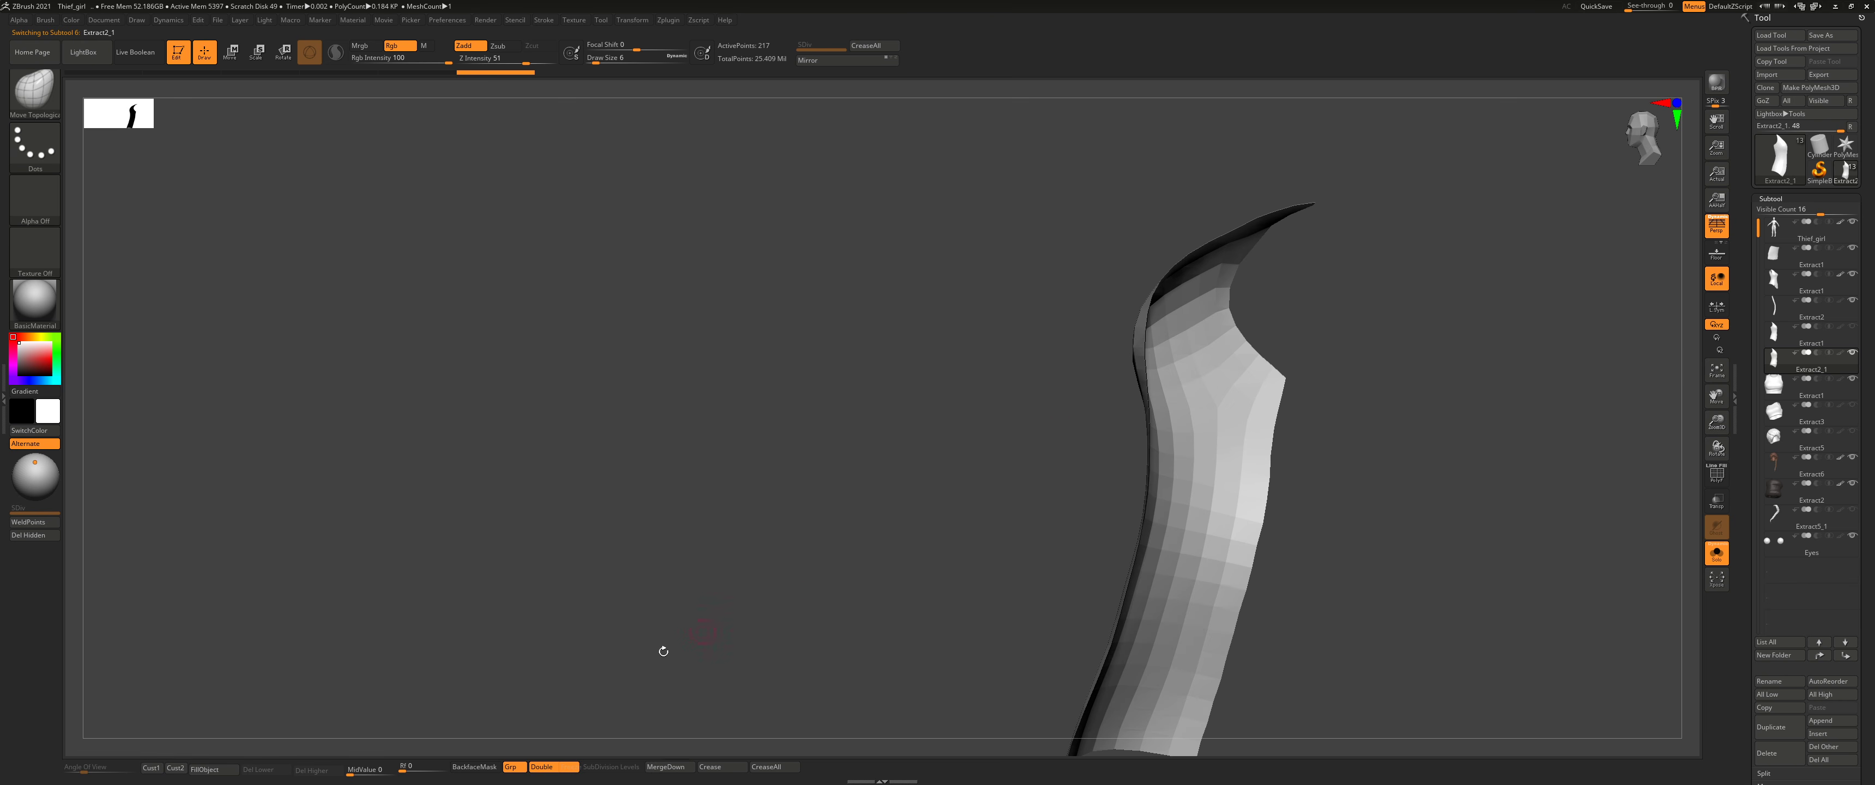
Step: Turn double-sided display off for the isolated side panel and turn it back on
left_click(544, 769)
right_click_drag(947, 510, 1001, 488)
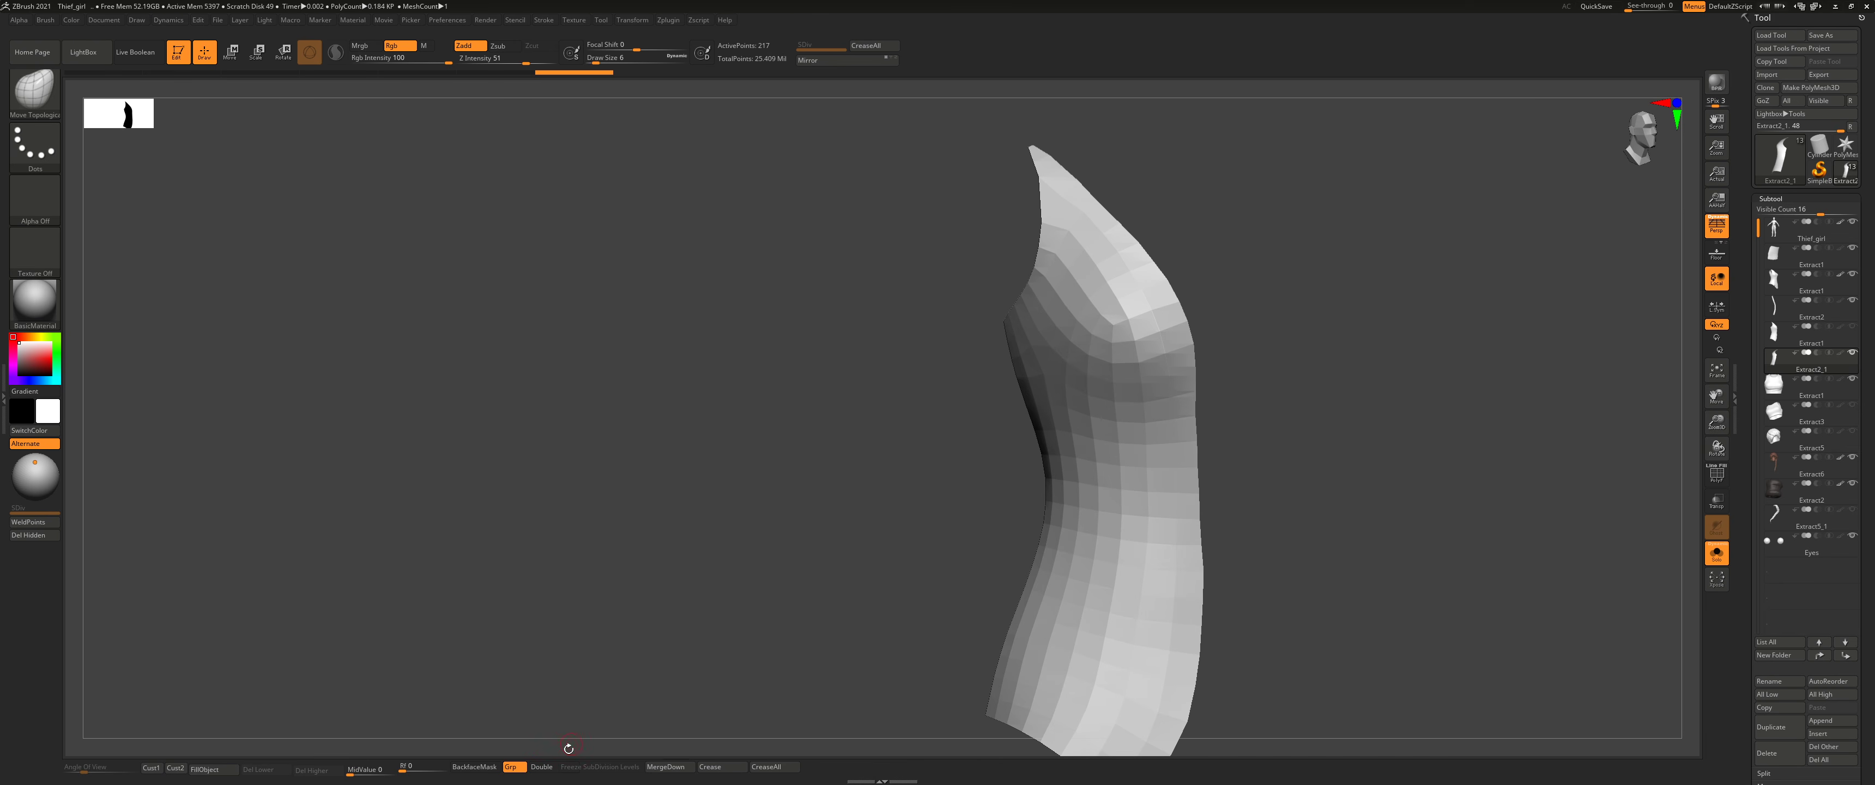
left_click(546, 768)
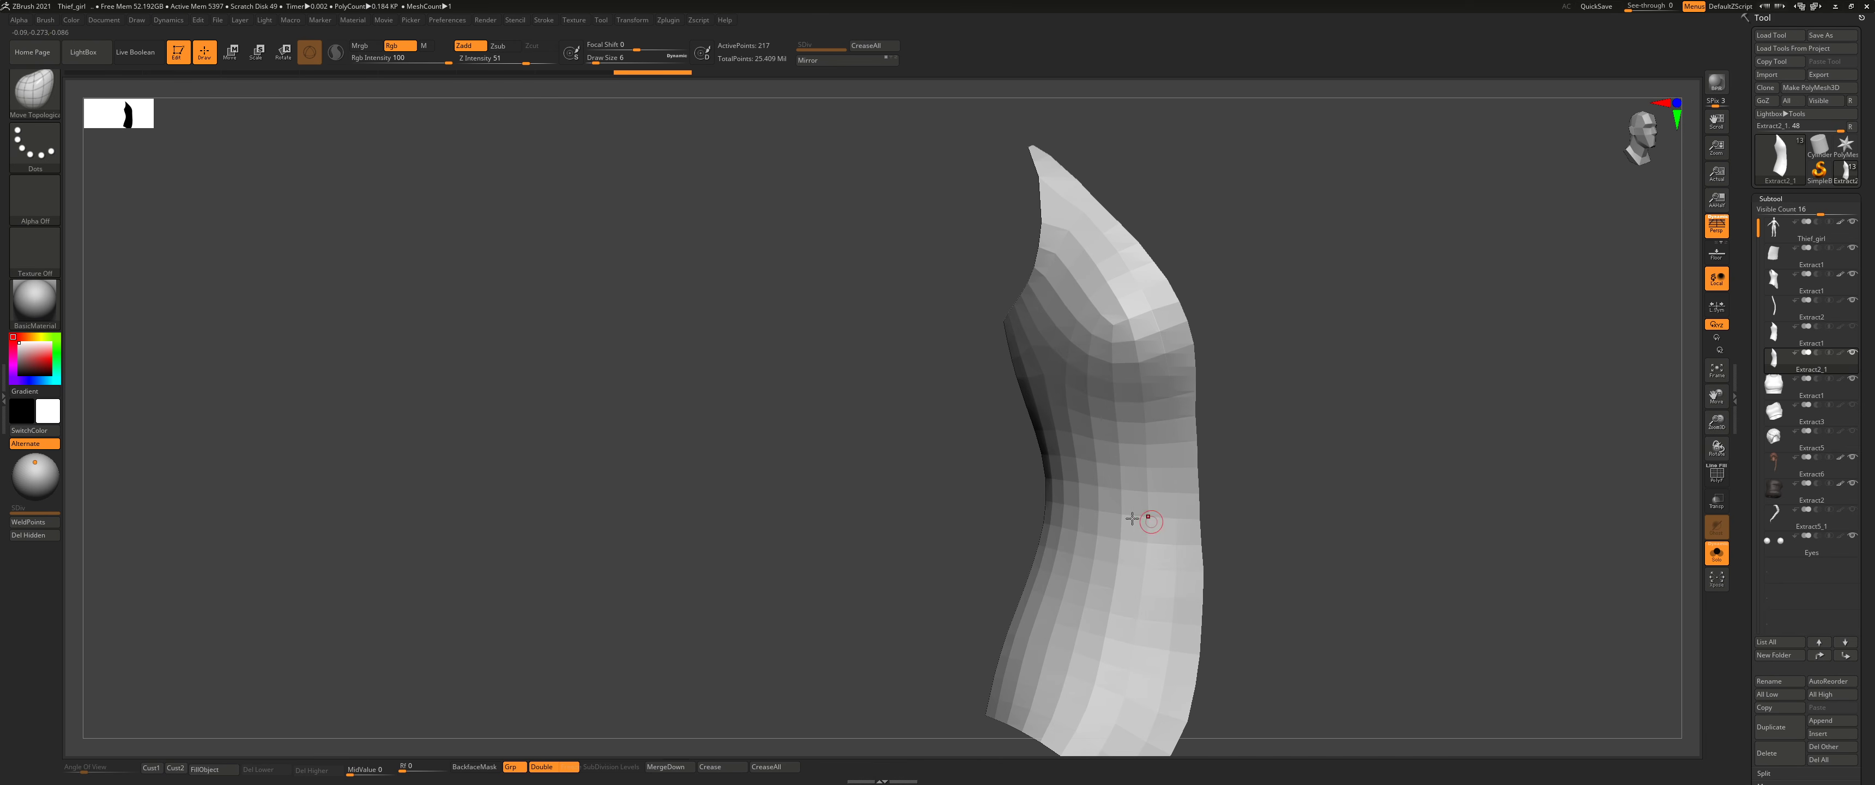
Step: Leave Solo mode to show the low-poly side panel in place on the dressed figure
right_click_drag(1164, 519, 1136, 487)
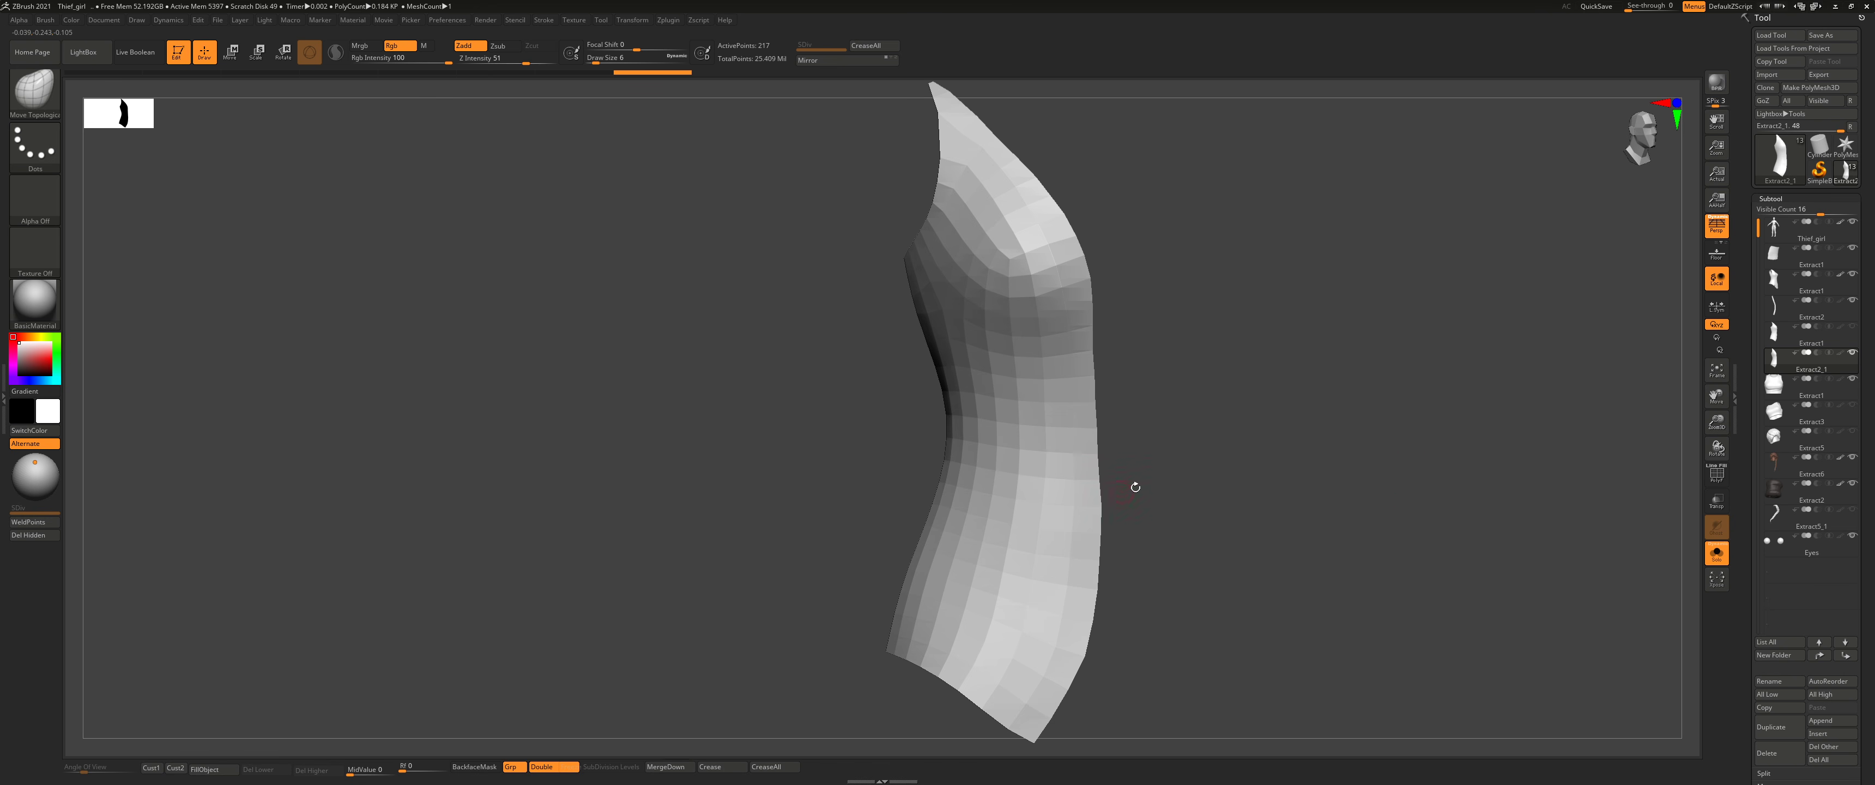
left_click(1718, 554)
right_click_drag(1388, 409, 1453, 440)
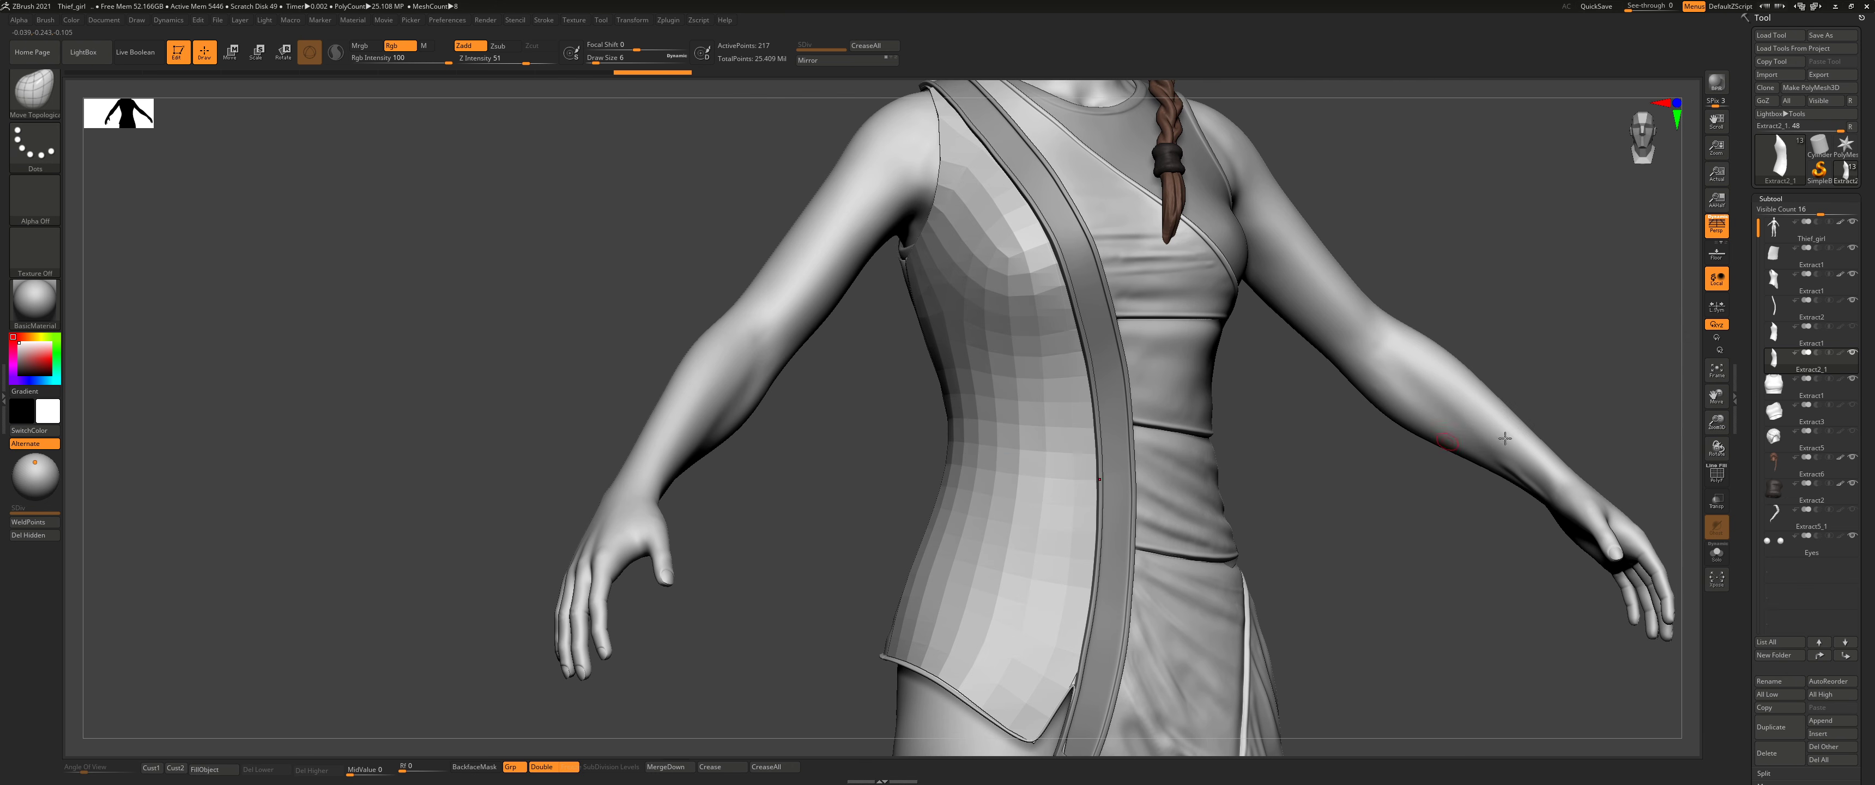
Step: Turn on Dynamic Subdiv for the side panel and enable its MicroPoly mesh
scroll(1778, 463, "down", 10)
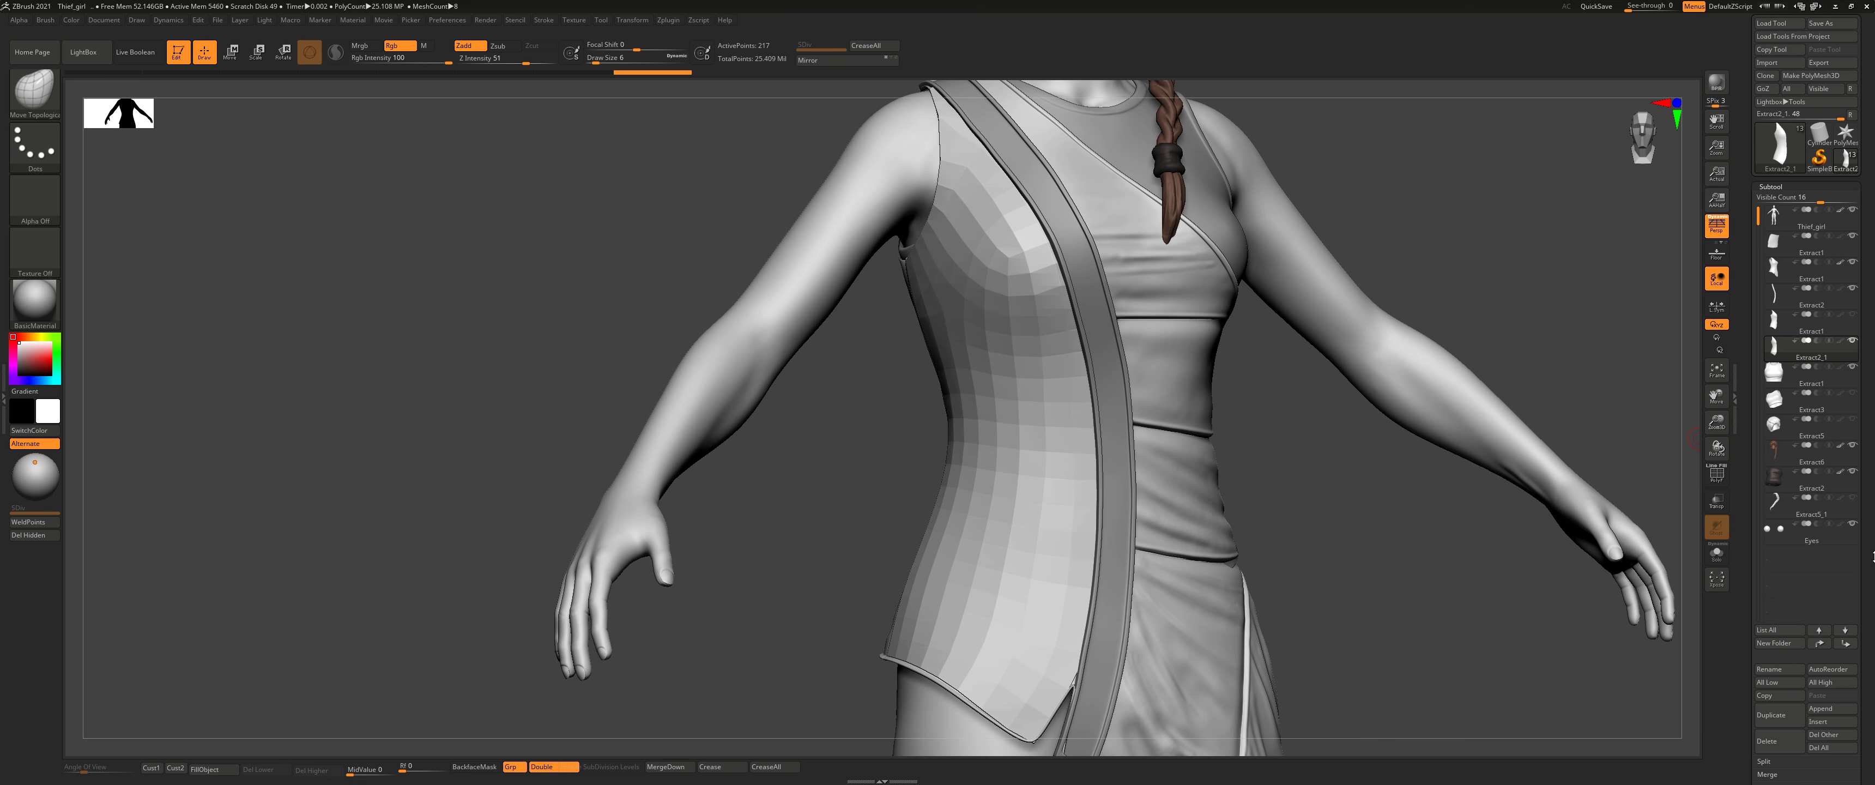
left_click(1775, 458)
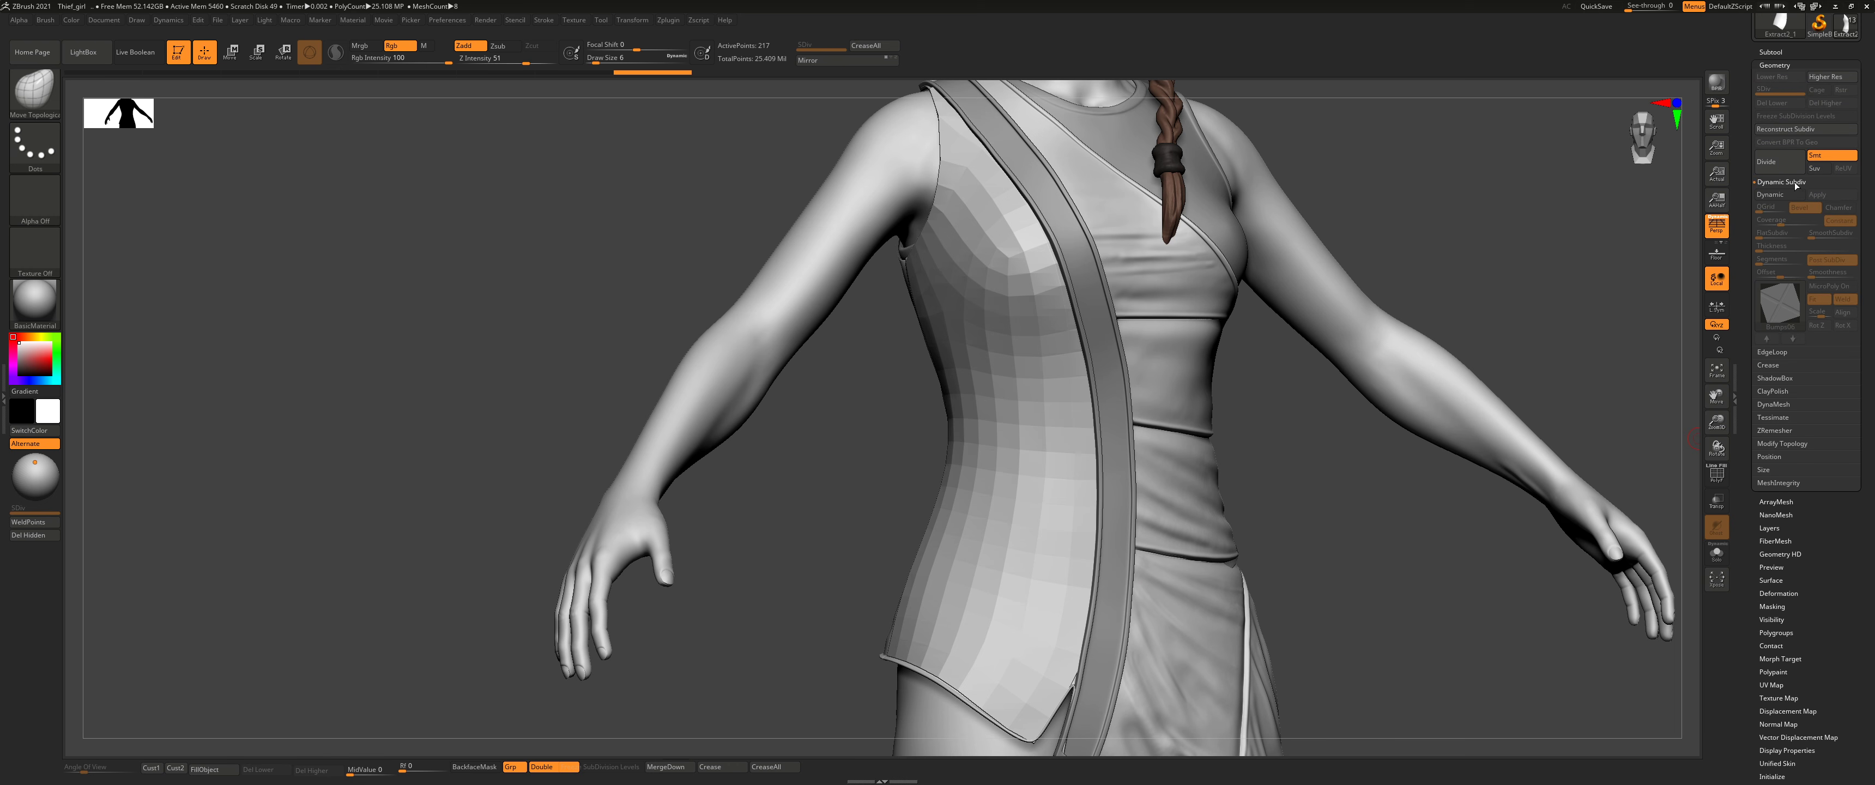
left_click(1771, 197)
right_click_drag(1101, 437, 1236, 422, "alt")
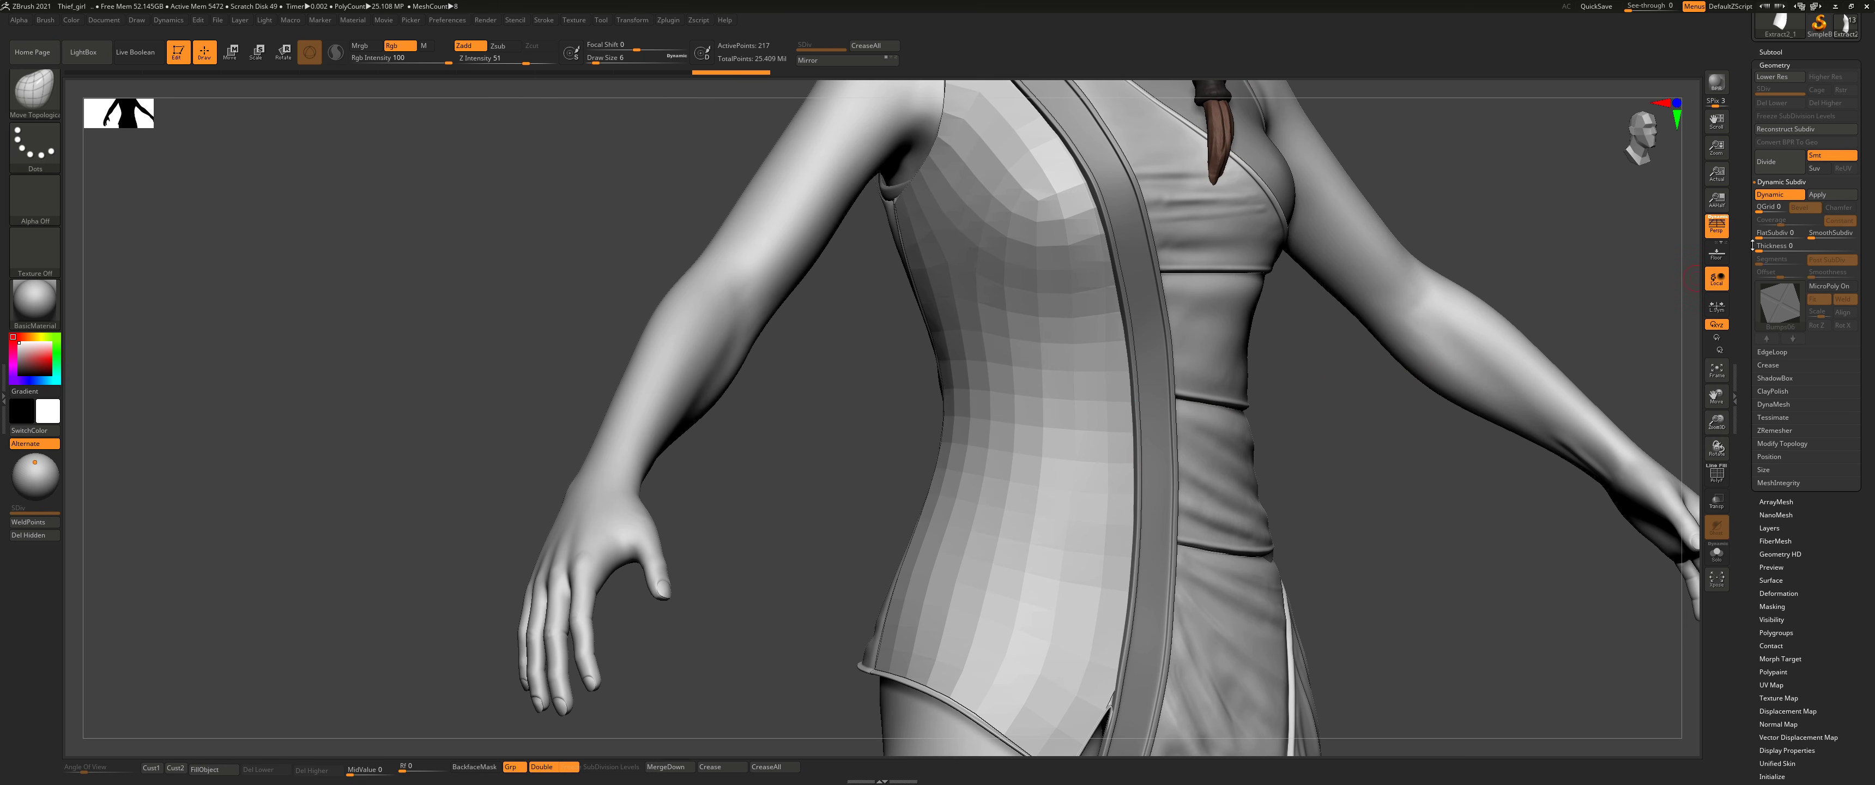
left_click(1831, 287)
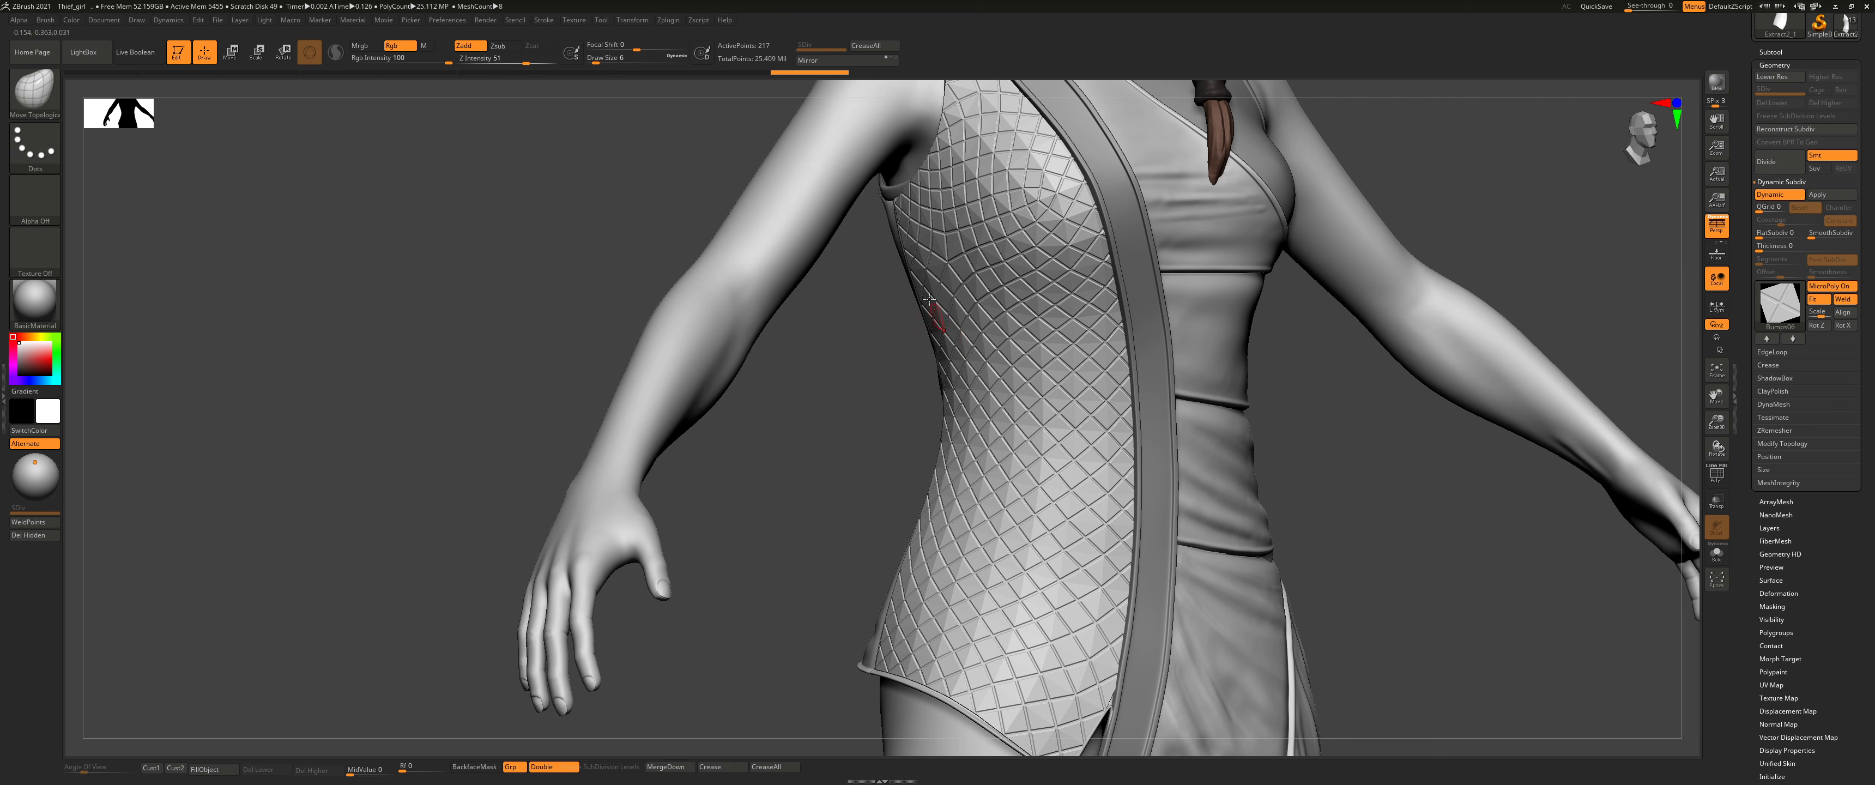
Step: Switch the side panel's MicroPoly pattern to Knot_Twist and inspect the weave up close
left_click(1787, 286)
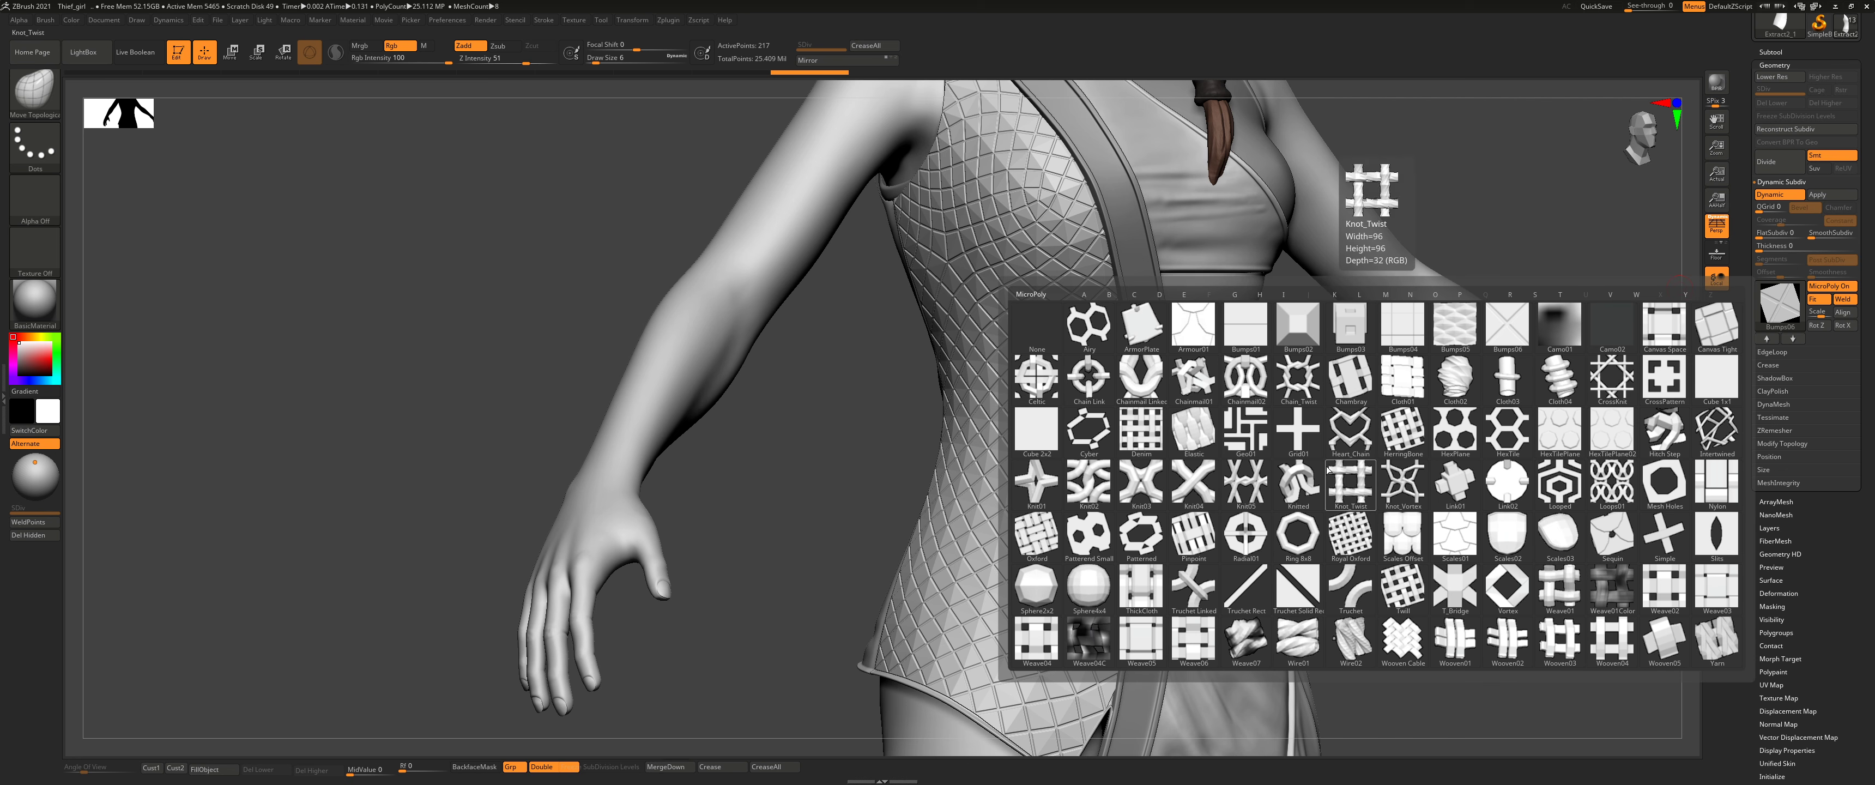
left_click(1350, 482)
mouse_move(1018, 436)
right_mouse_down("ctrl")
mouse_move(1270, 506)
mouse_move(1150, 407)
mouse_move(1161, 386)
mouse_move(1185, 410)
mouse_move(1154, 358)
right_mouse_up("ctrl")
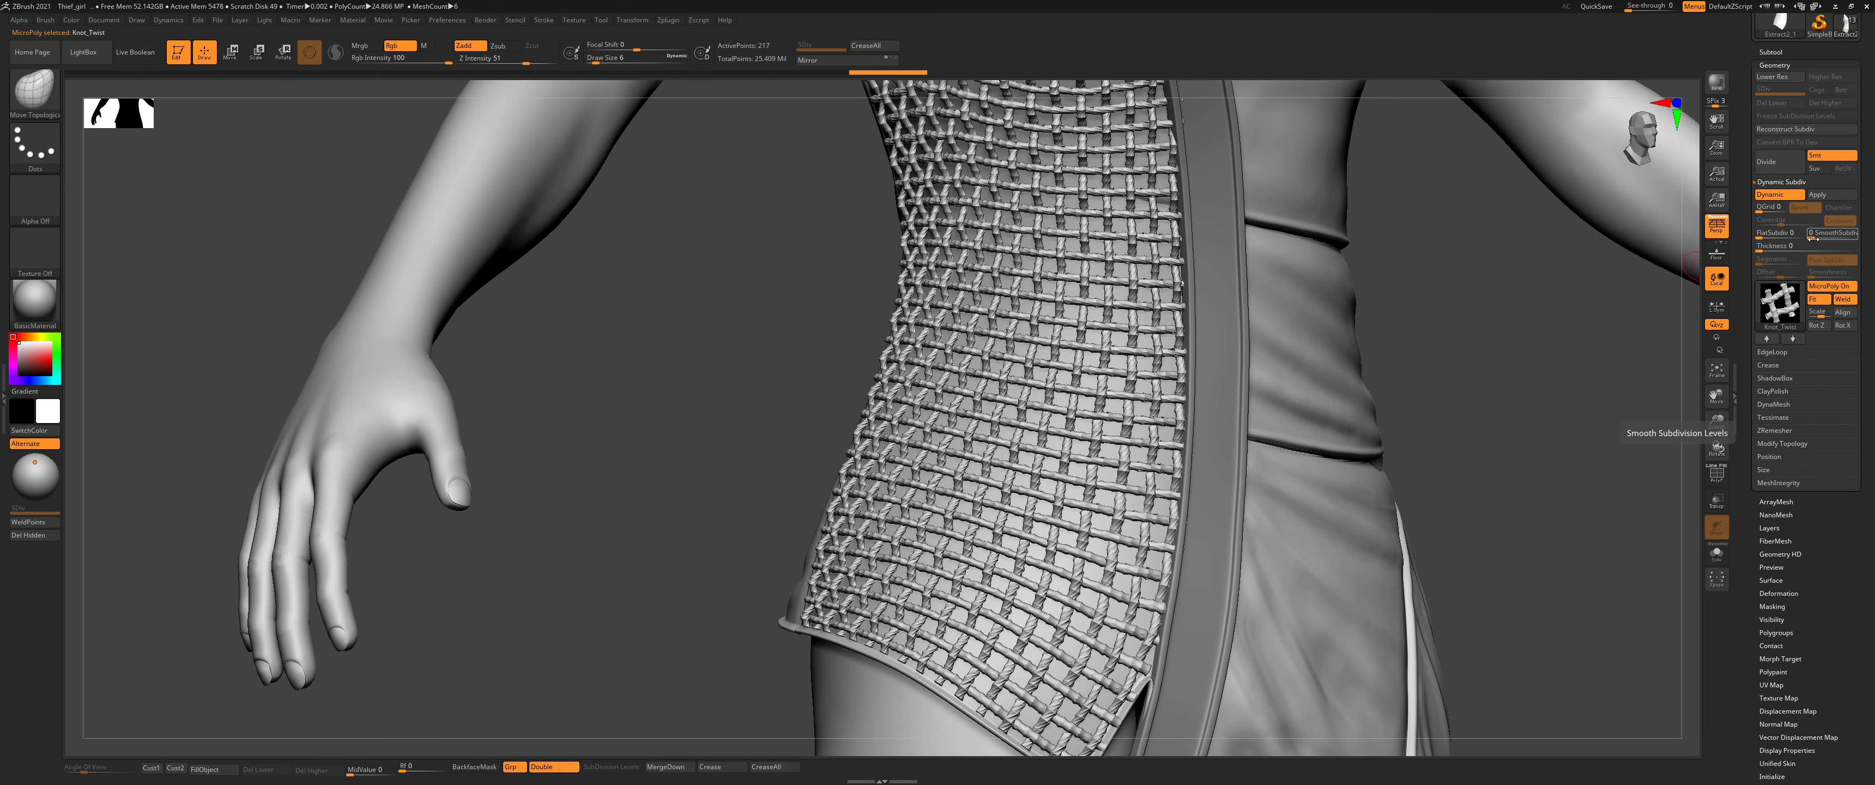
Step: Raise the side panel's SmoothSubdiv level in two stages to make the MicroPoly weave denser
left_click_drag(1812, 236, 1812, 237)
mouse_move(1063, 351)
right_mouse_down("alt")
mouse_move(1081, 510)
mouse_move(1185, 455)
mouse_move(1148, 453)
mouse_move(1194, 419)
mouse_move(1248, 419)
mouse_move(1267, 447)
right_mouse_up("alt")
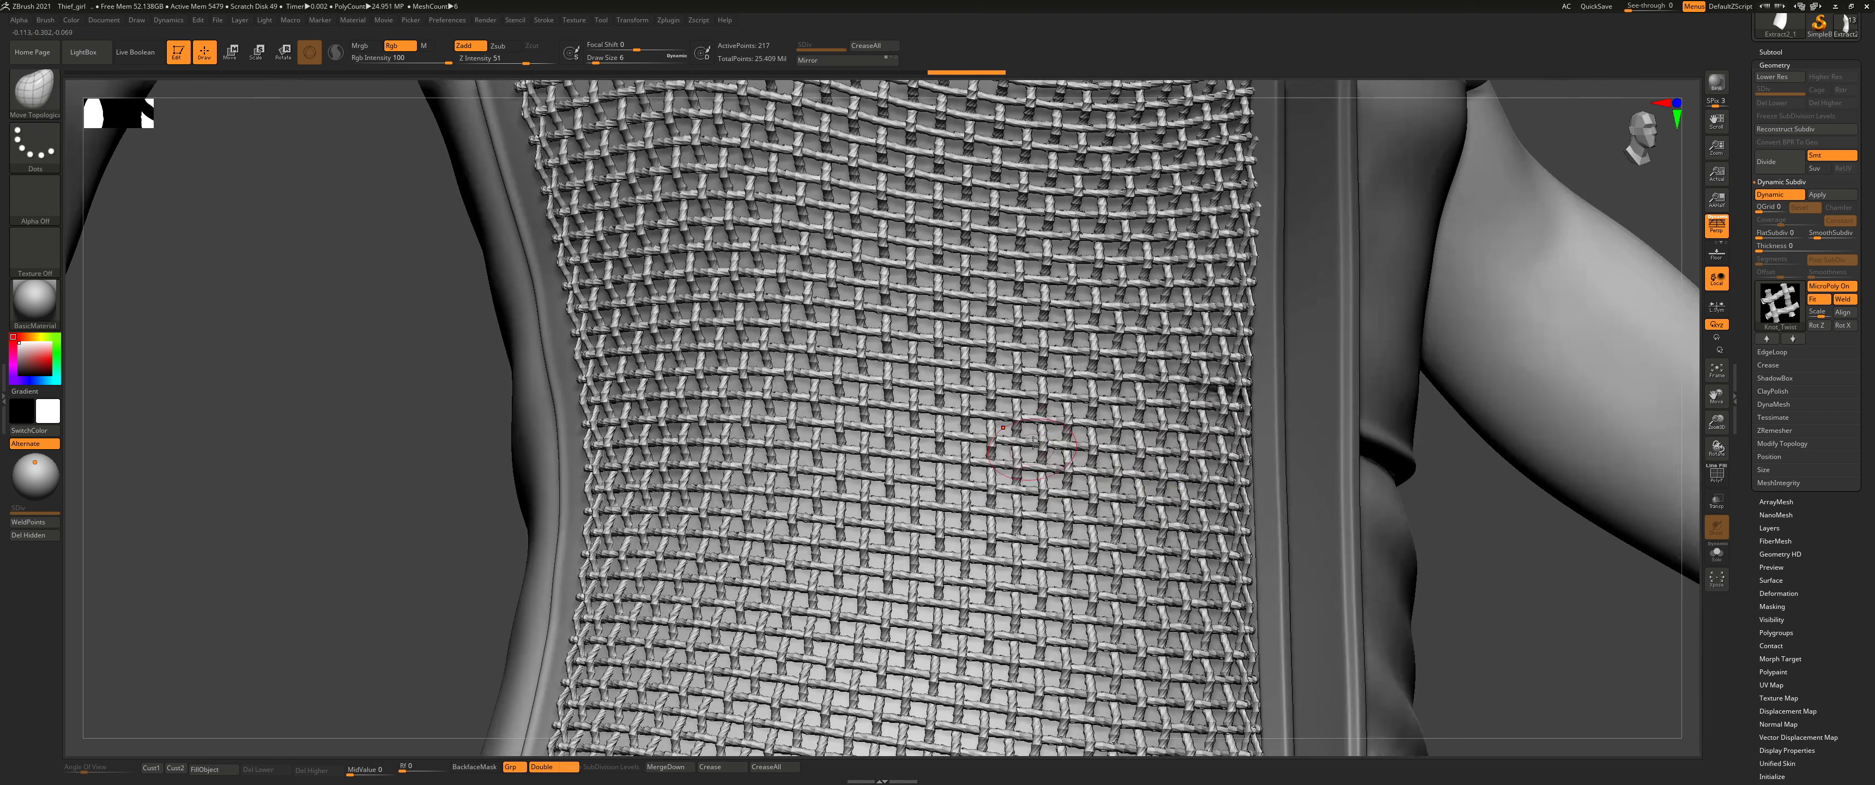
right_click_drag(1497, 475, 1482, 344, "alt")
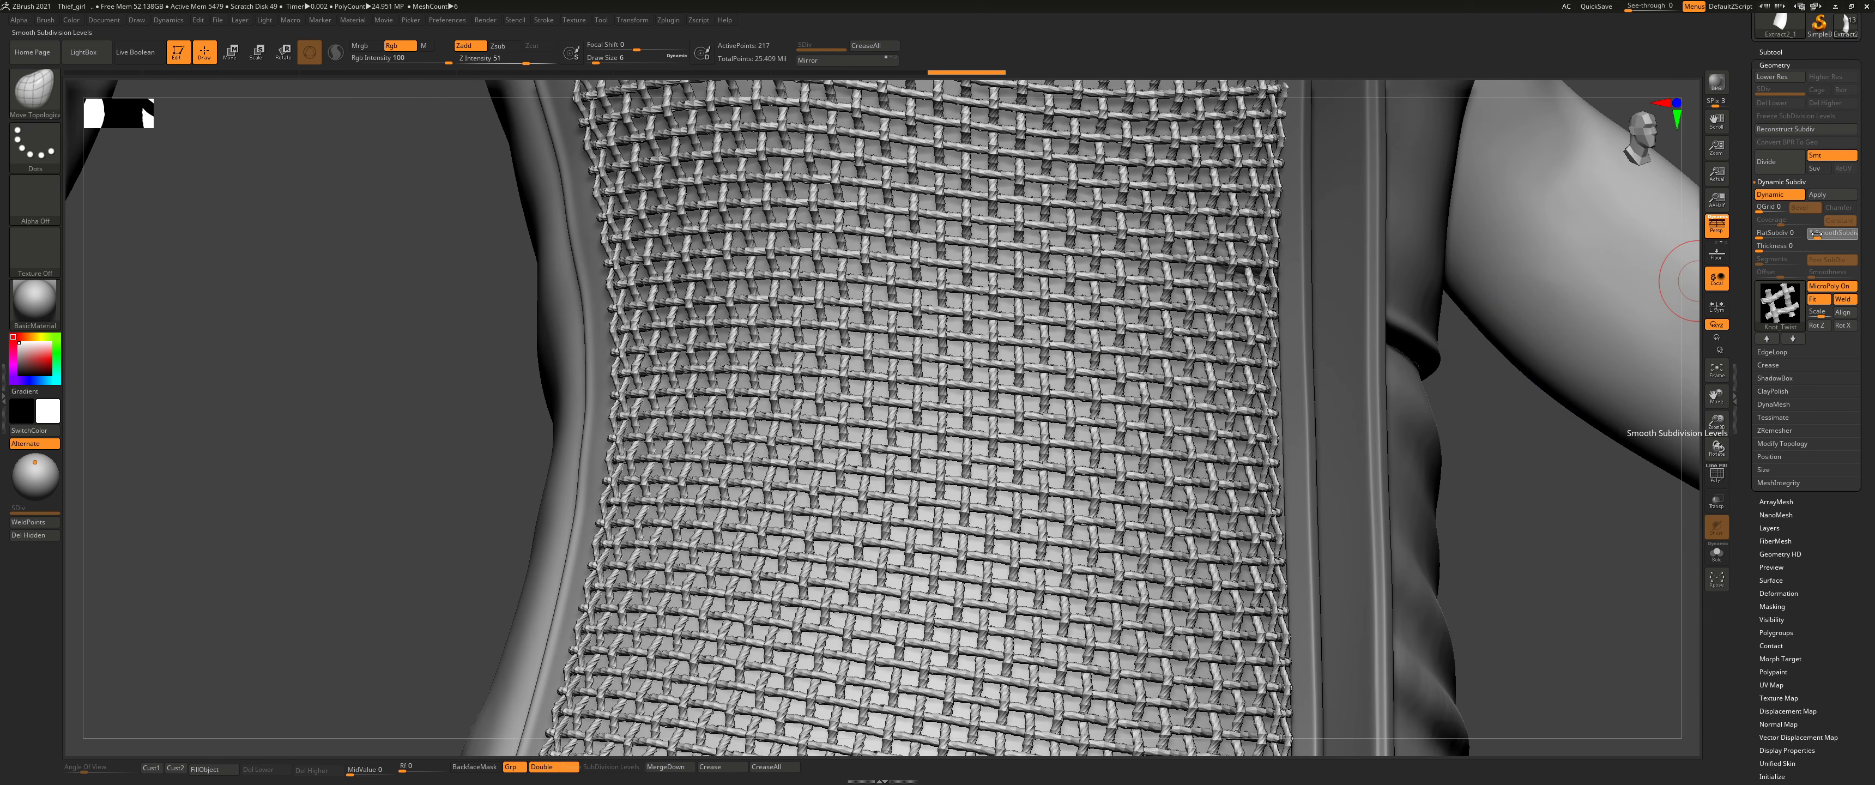
left_click(1823, 234)
key("ctrl")
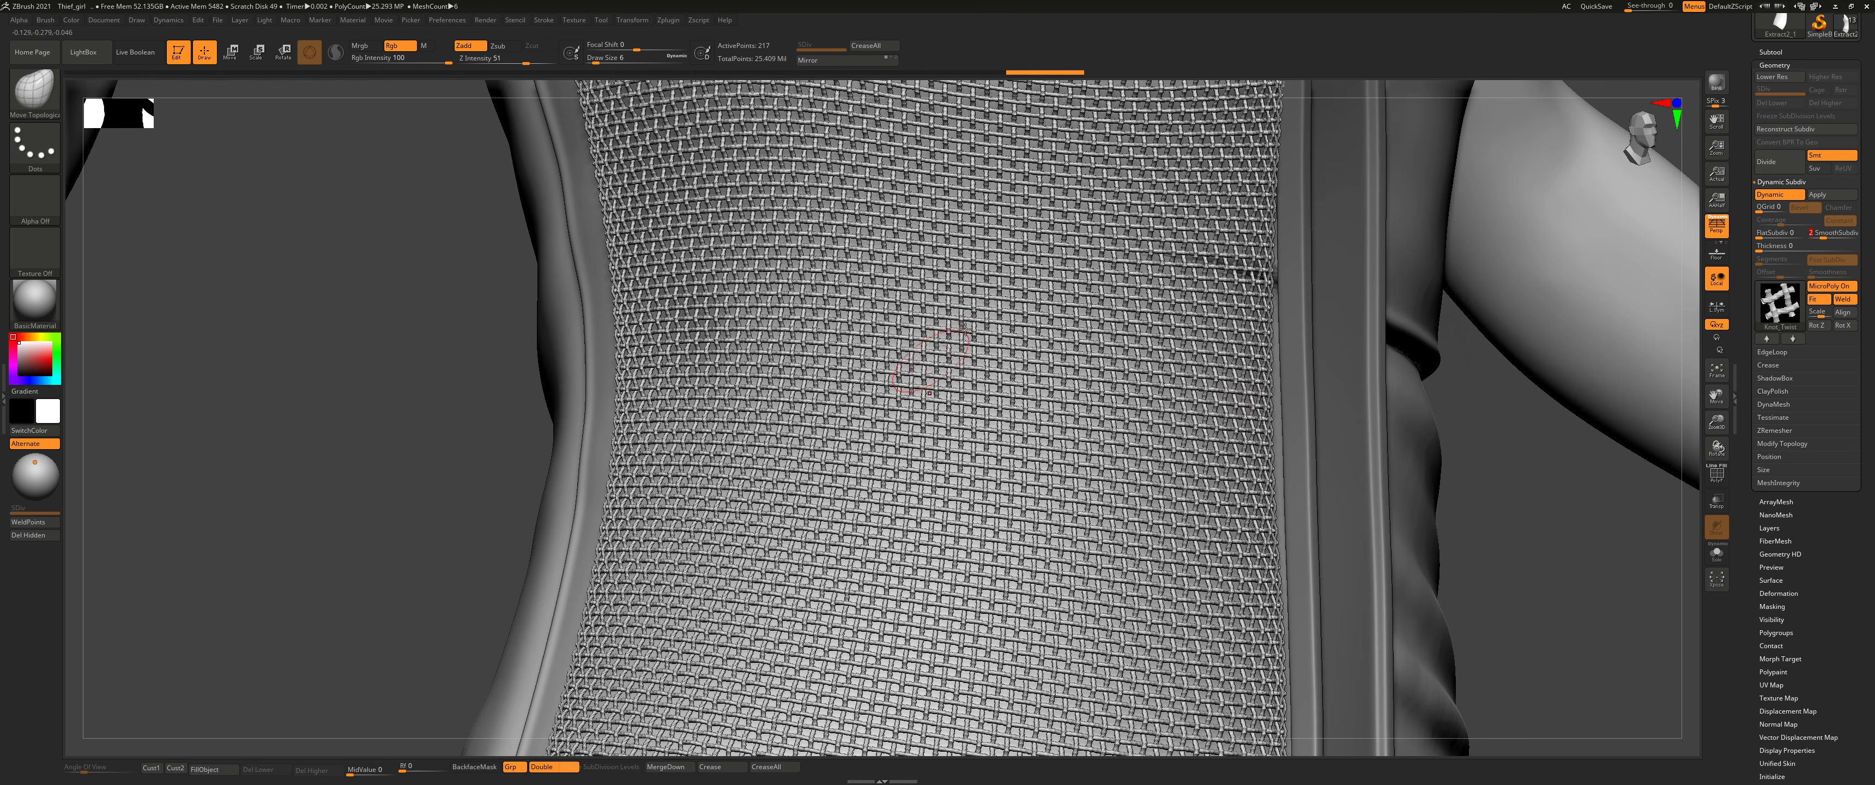
right_click_drag(1090, 403, 1240, 417)
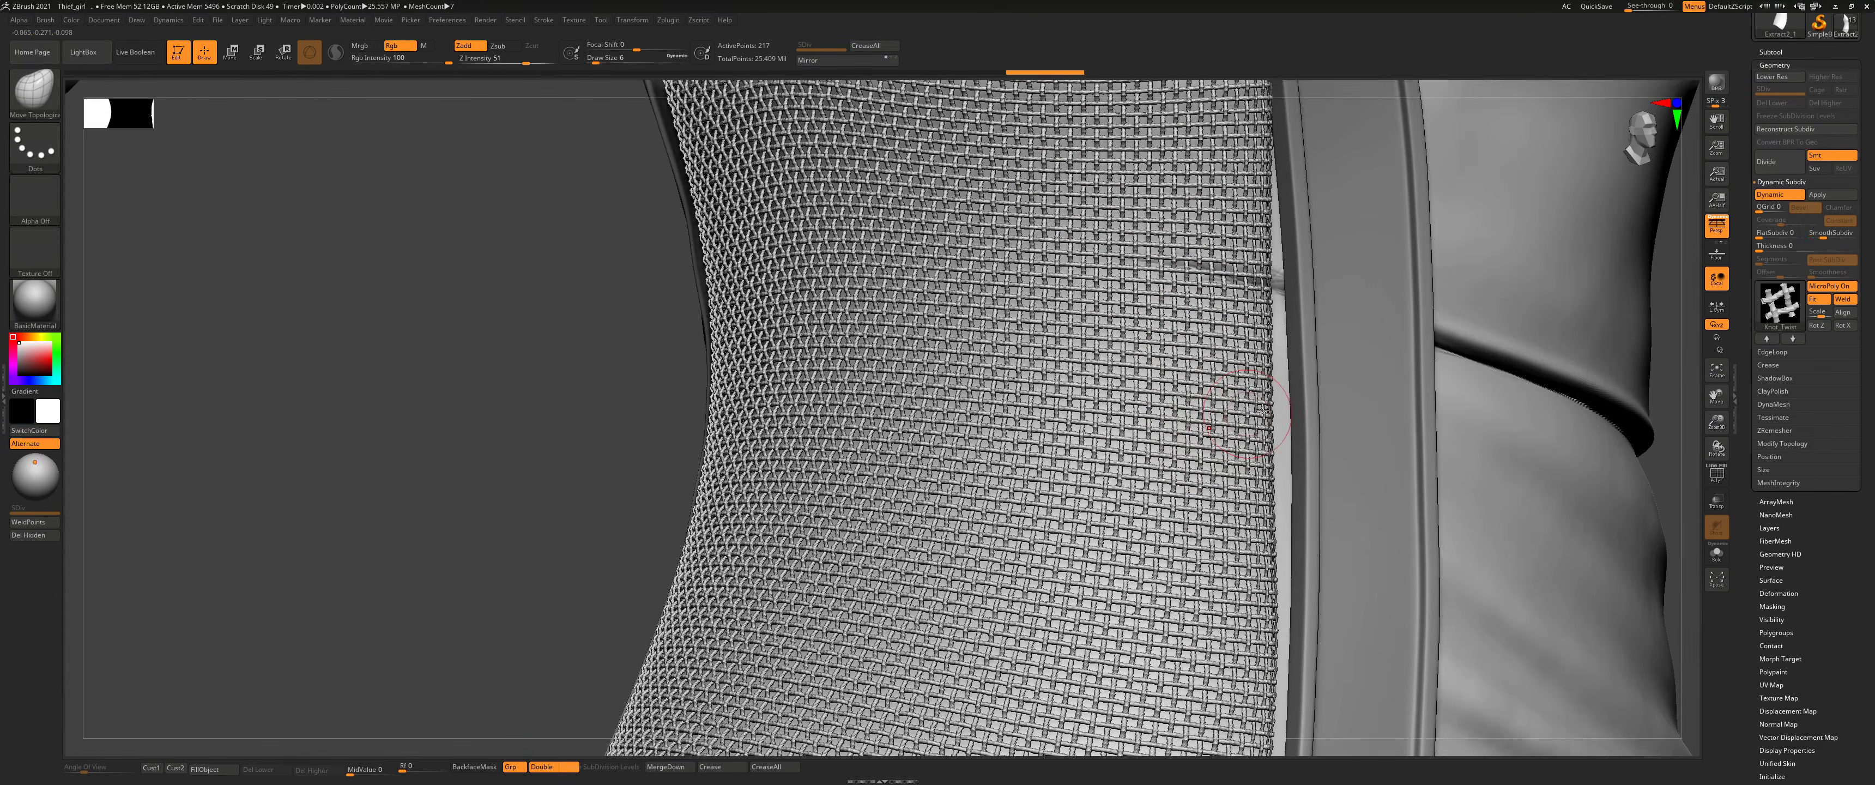
Step: Use the Move brush to nudge the side panel's inner edge toward the diagonal trim near the hem
right_click_drag(1165, 553, 1054, 458, "ctrl")
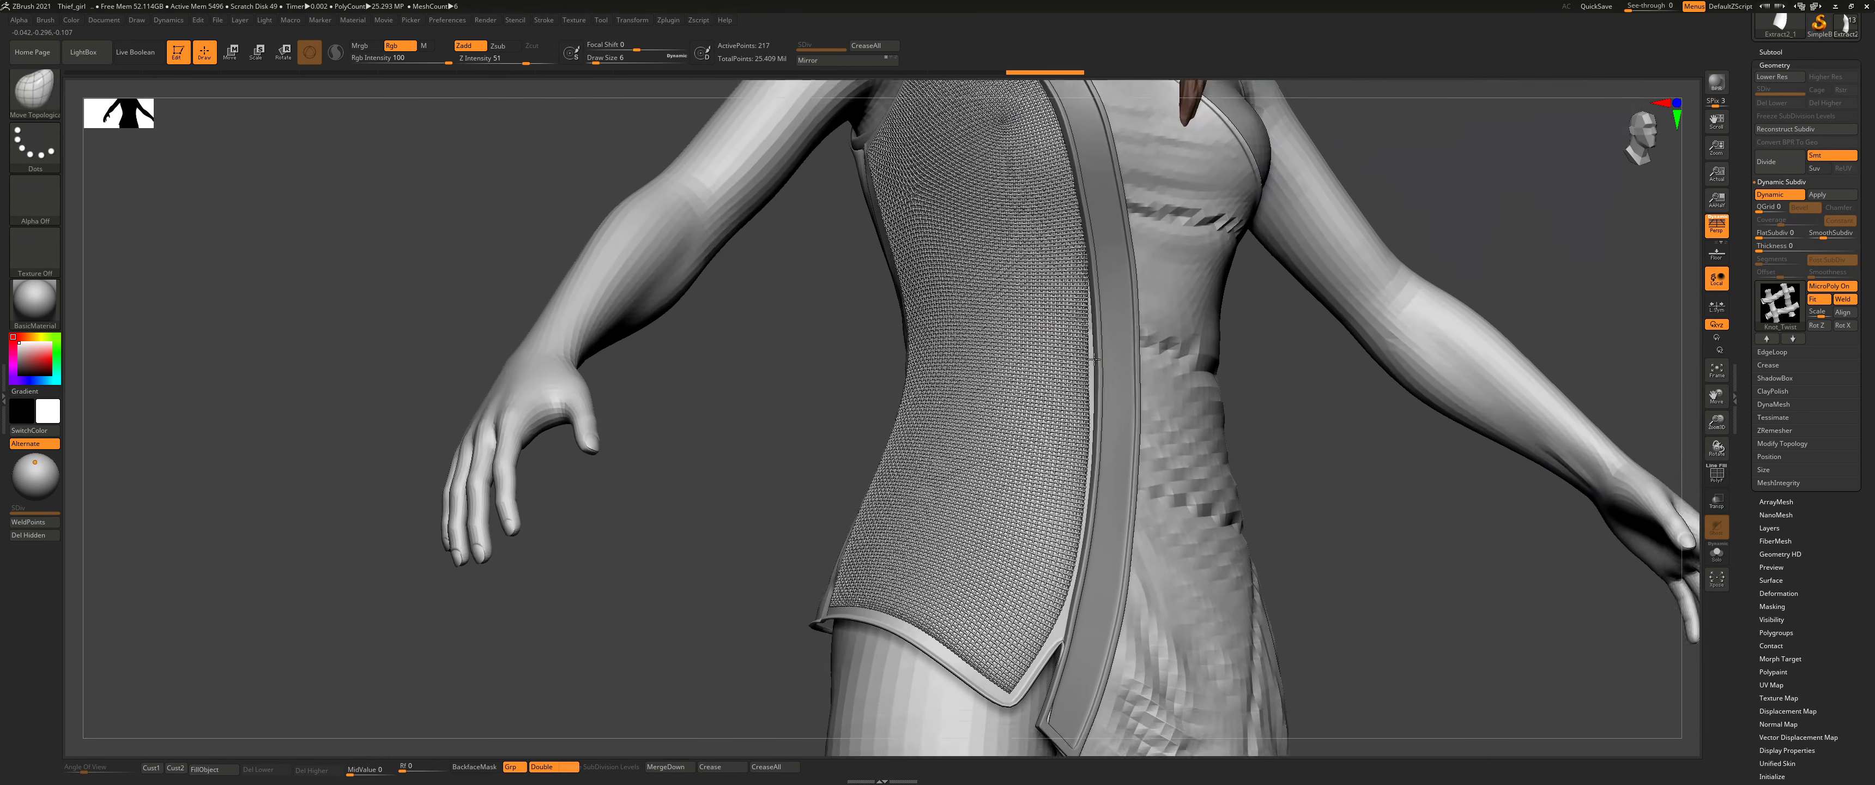
key("b")
key("m")
key("v")
mouse_move(1046, 486)
right_mouse_down("ctrl")
mouse_move(1077, 349)
mouse_move(1037, 324)
right_mouse_up("ctrl")
left_click_drag(1057, 314, 1072, 317)
left_click_drag(1064, 407, 1072, 420)
right_click_drag(1070, 419, 1081, 371)
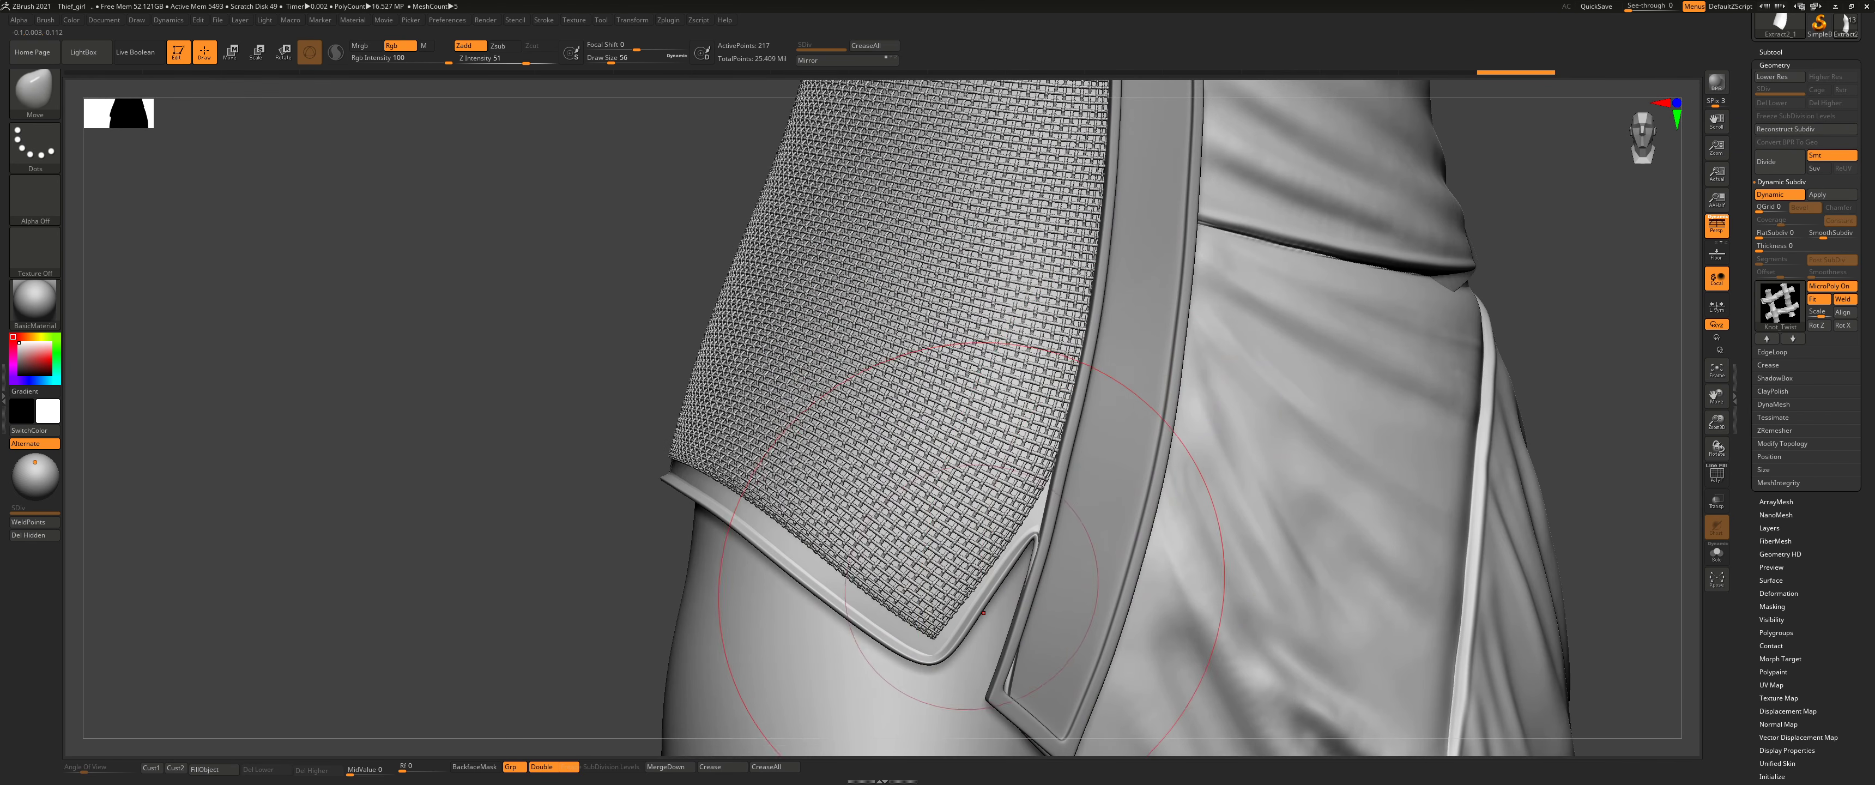
Step: Reshape the side panel's lower outer corner and side edge with the Move brush, setting the draw size to 74
right_click_drag(827, 557, 582, 466)
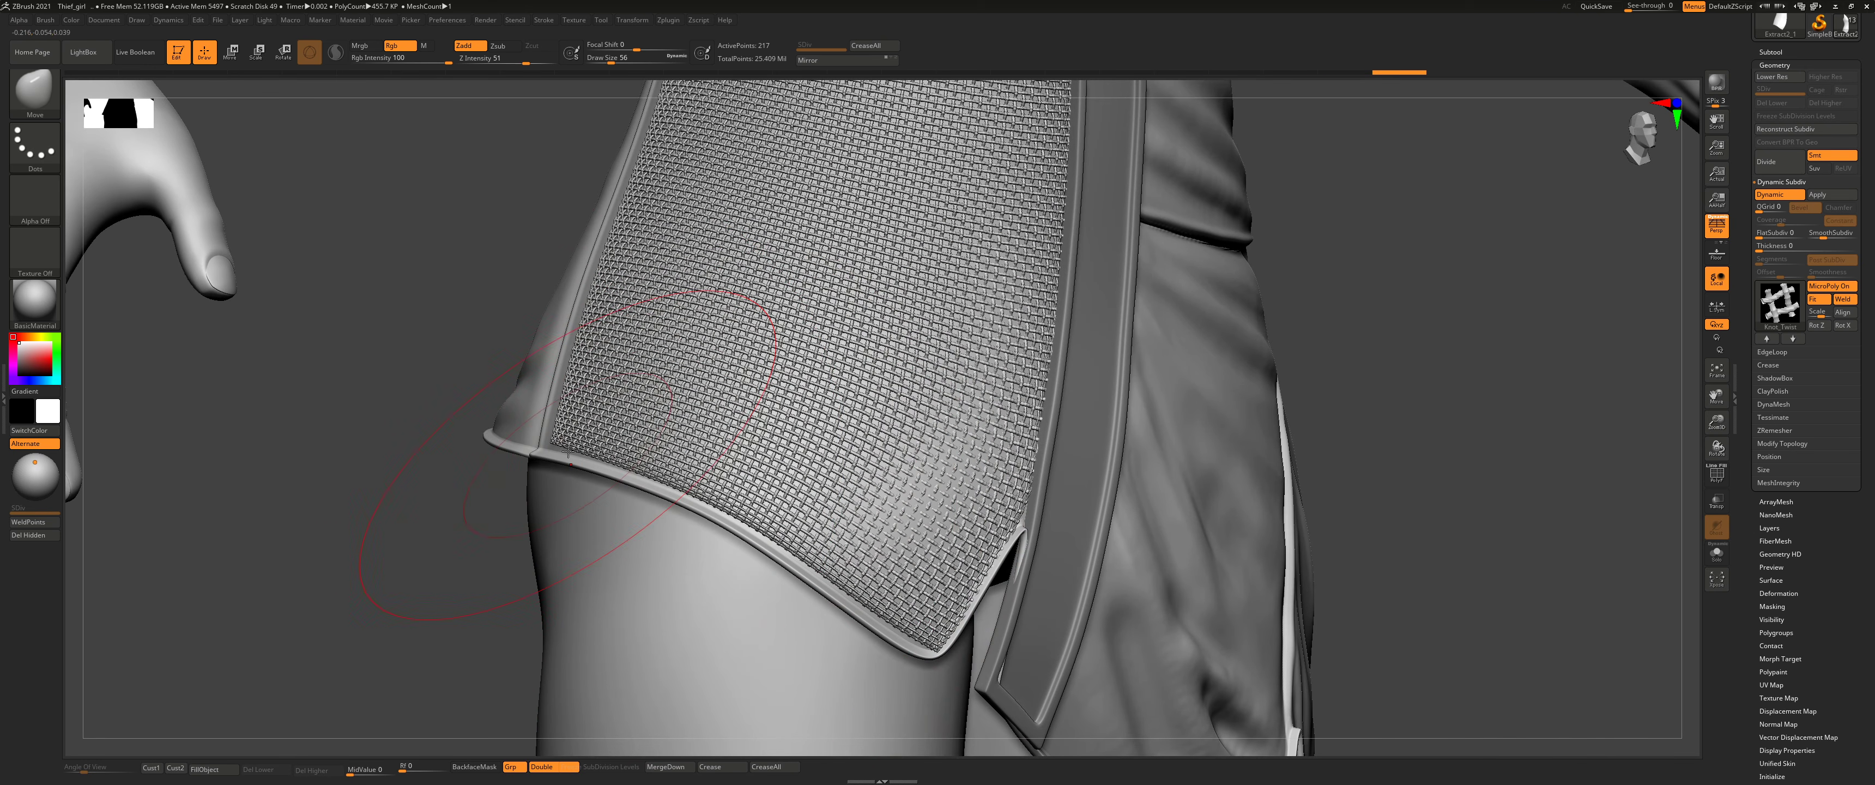
right_click_drag(927, 538, 698, 429)
left_click_drag(684, 401, 633, 418)
right_click_drag(724, 427, 814, 609, "alt")
mouse_move(735, 466)
left_mouse_down()
mouse_move(757, 401)
mouse_move(732, 425)
mouse_move(700, 605)
mouse_move(710, 583)
left_mouse_up()
mouse_move(903, 472)
right_mouse_down()
mouse_move(728, 525)
mouse_move(870, 555)
right_mouse_up()
key("s")
left_click_drag(876, 557, 849, 550)
mouse_move(946, 423)
right_mouse_down("alt")
mouse_move(892, 436)
mouse_move(968, 379)
mouse_move(1050, 409)
mouse_move(1029, 548)
right_mouse_up("alt")
right_click_drag(859, 386, 970, 381)
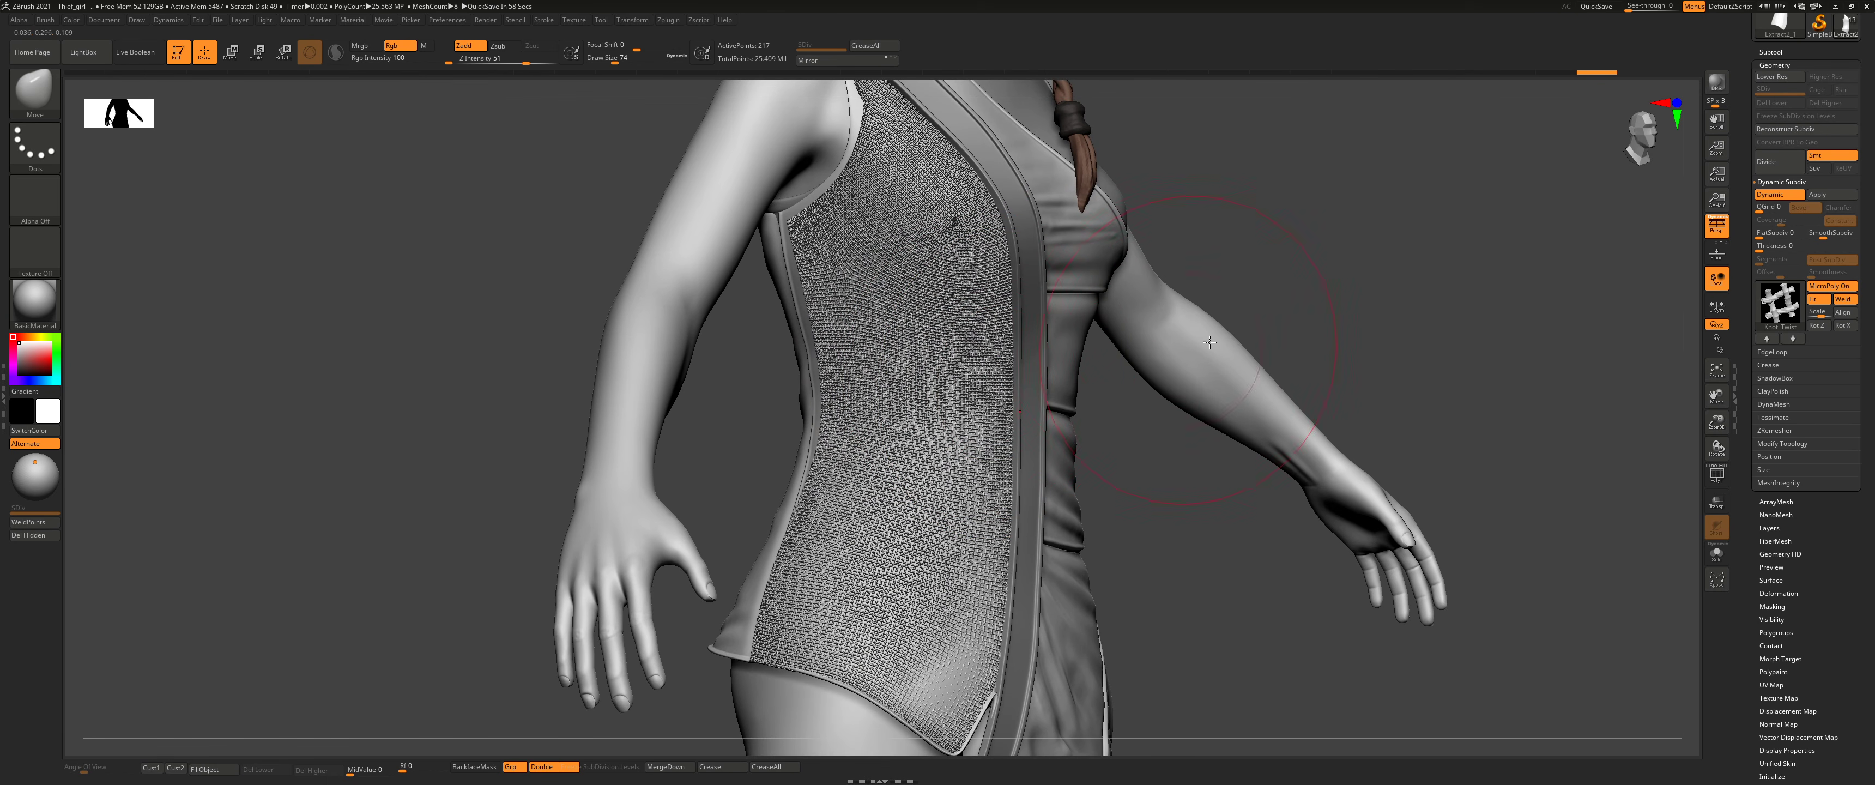
Step: Change the side panel's MicroPoly pattern to Grid01 and inspect the grid against the trim
left_click(1761, 313)
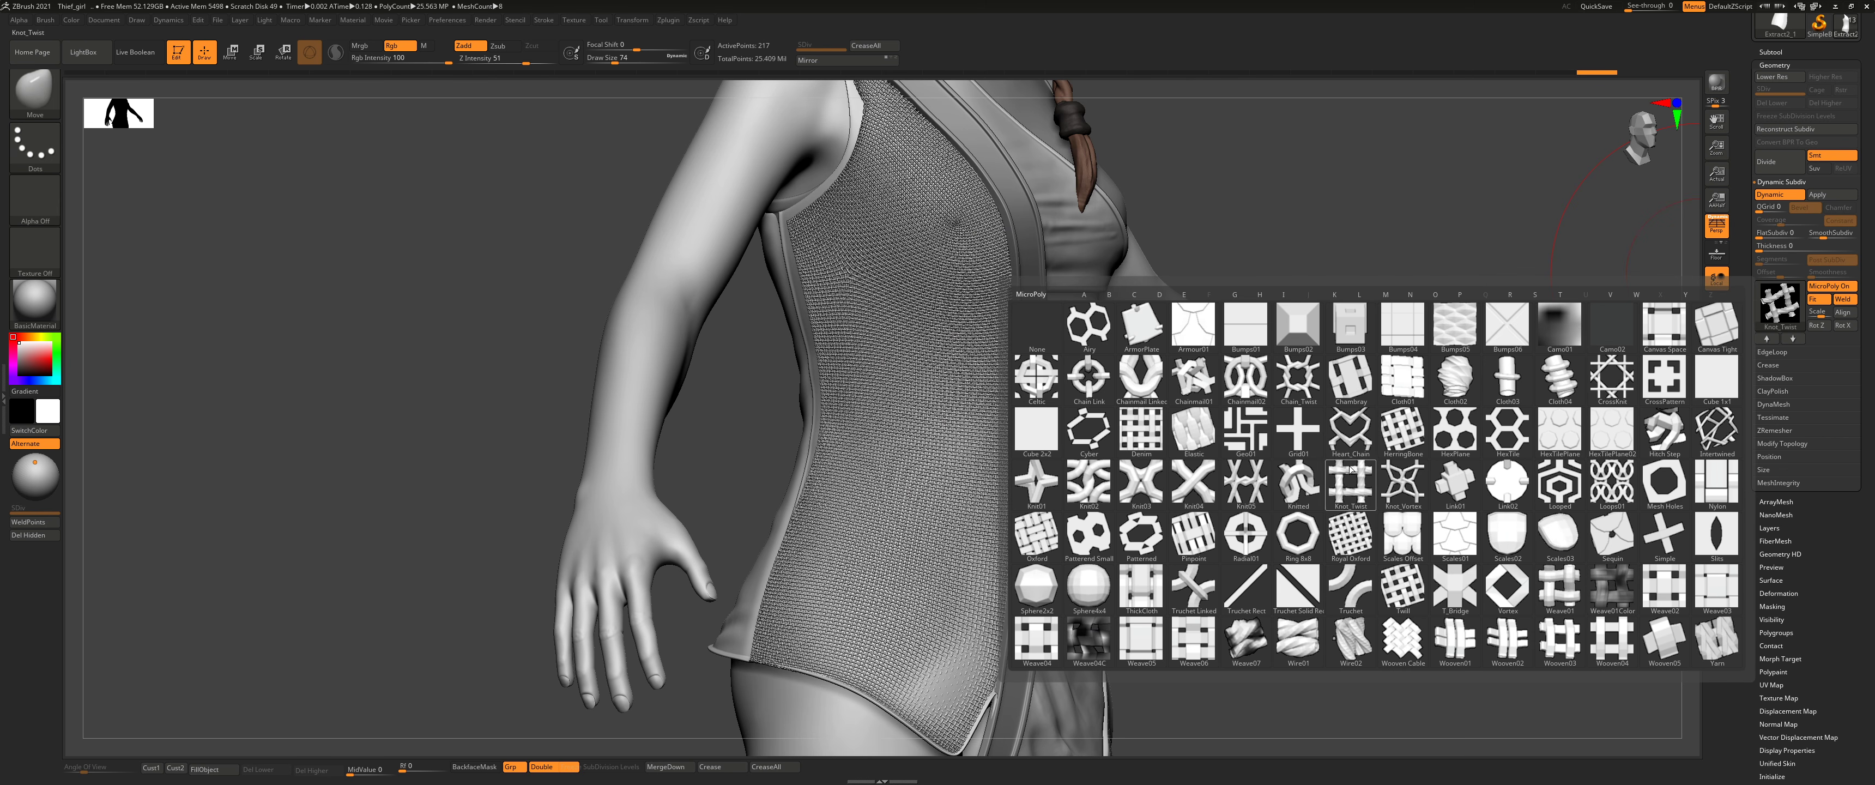
left_click(1310, 430)
right_click_drag(1092, 379, 1041, 451, "ctrl")
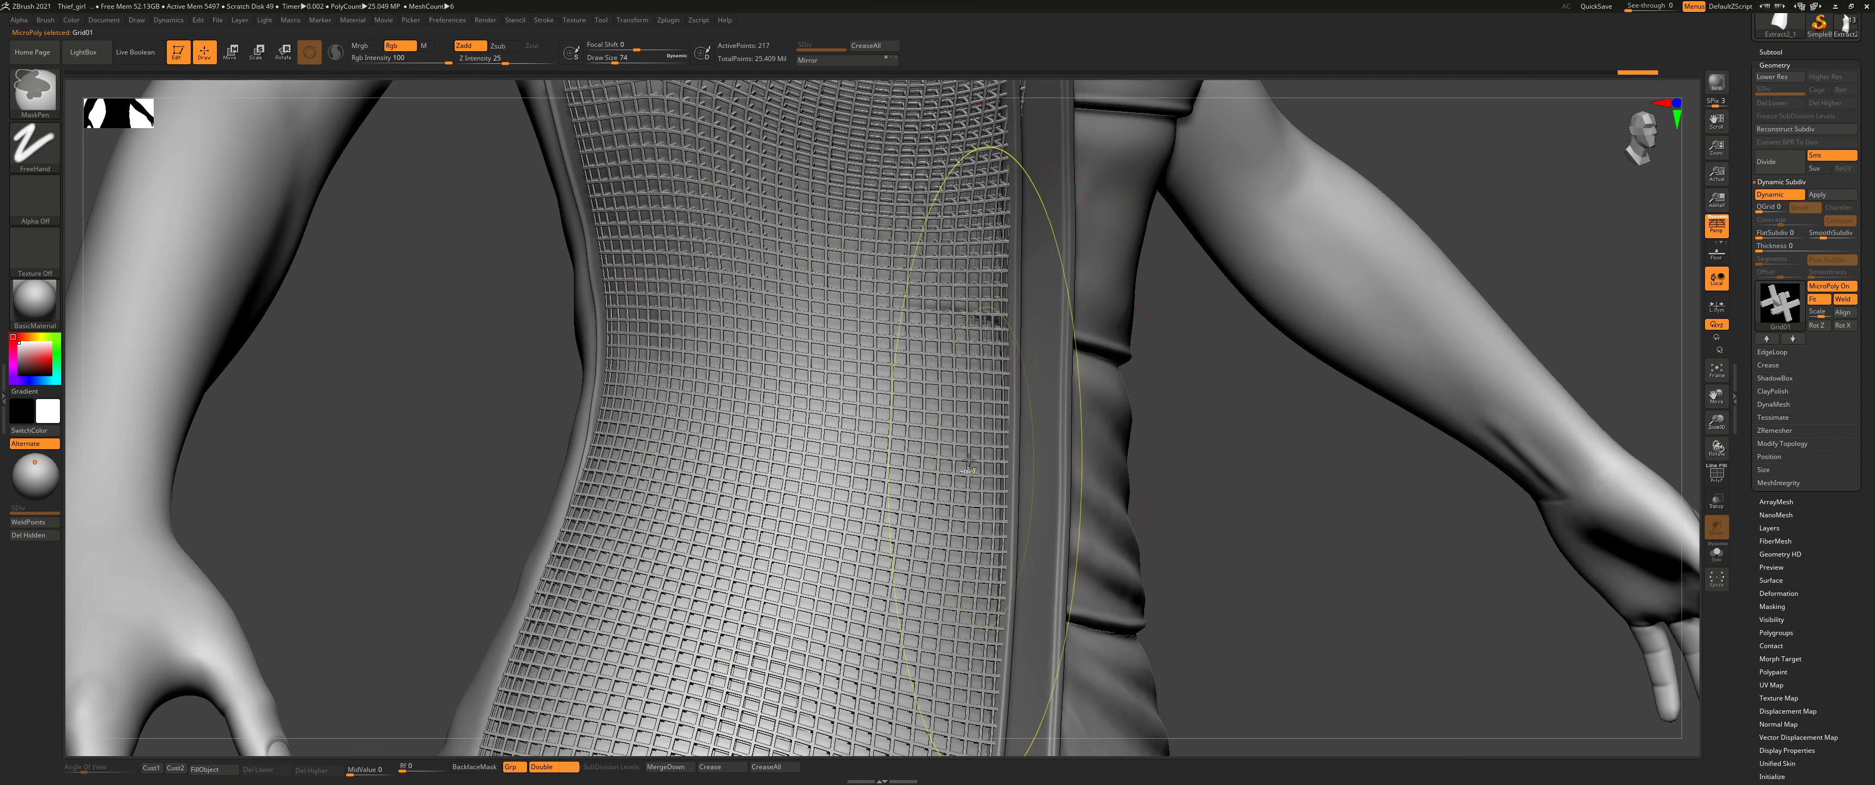
left_click(1767, 297)
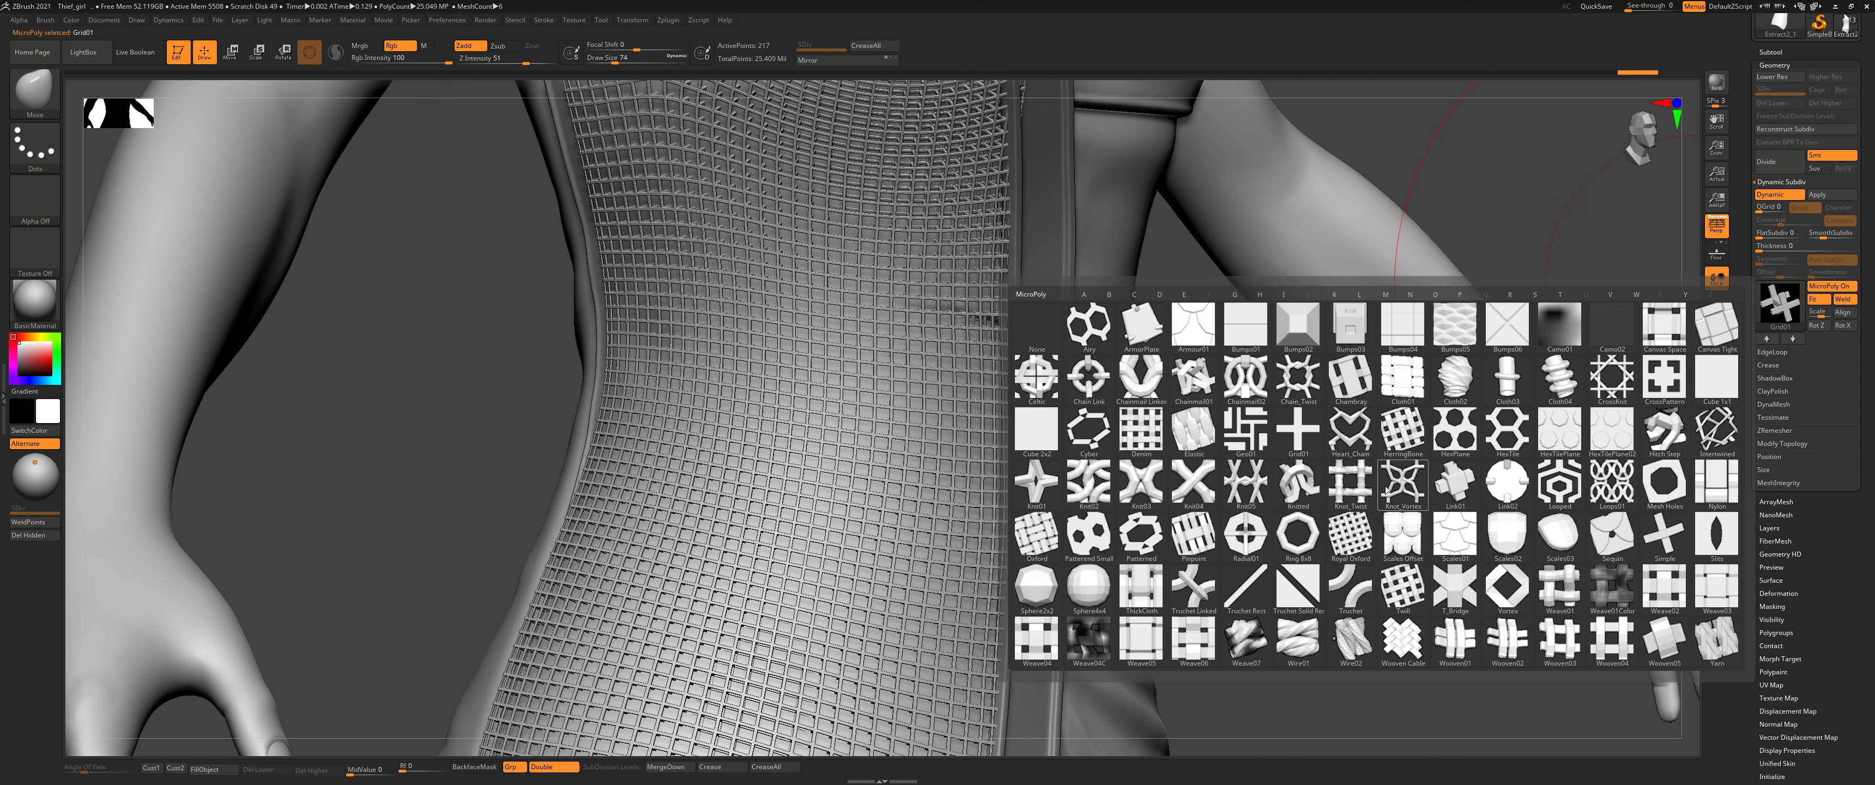
right_click_drag(849, 395, 810, 425, "ctrl")
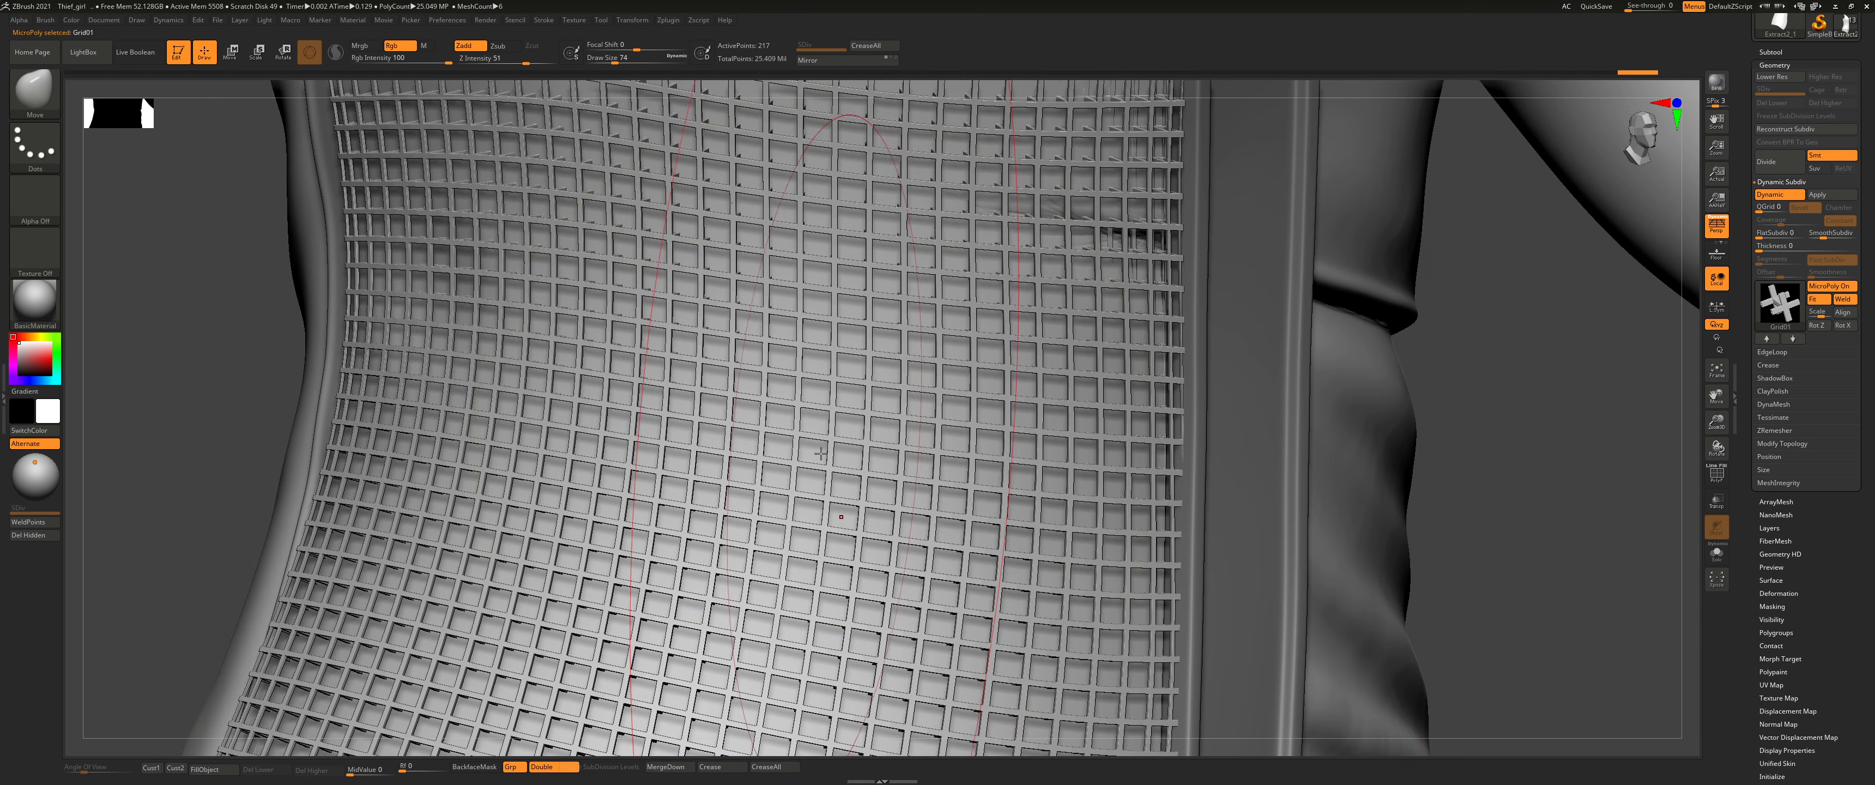
Step: Isolate the side panel in Solo mode and examine the open mesh around the chest
left_click(1716, 555)
scroll(1323, 503, "down", 5)
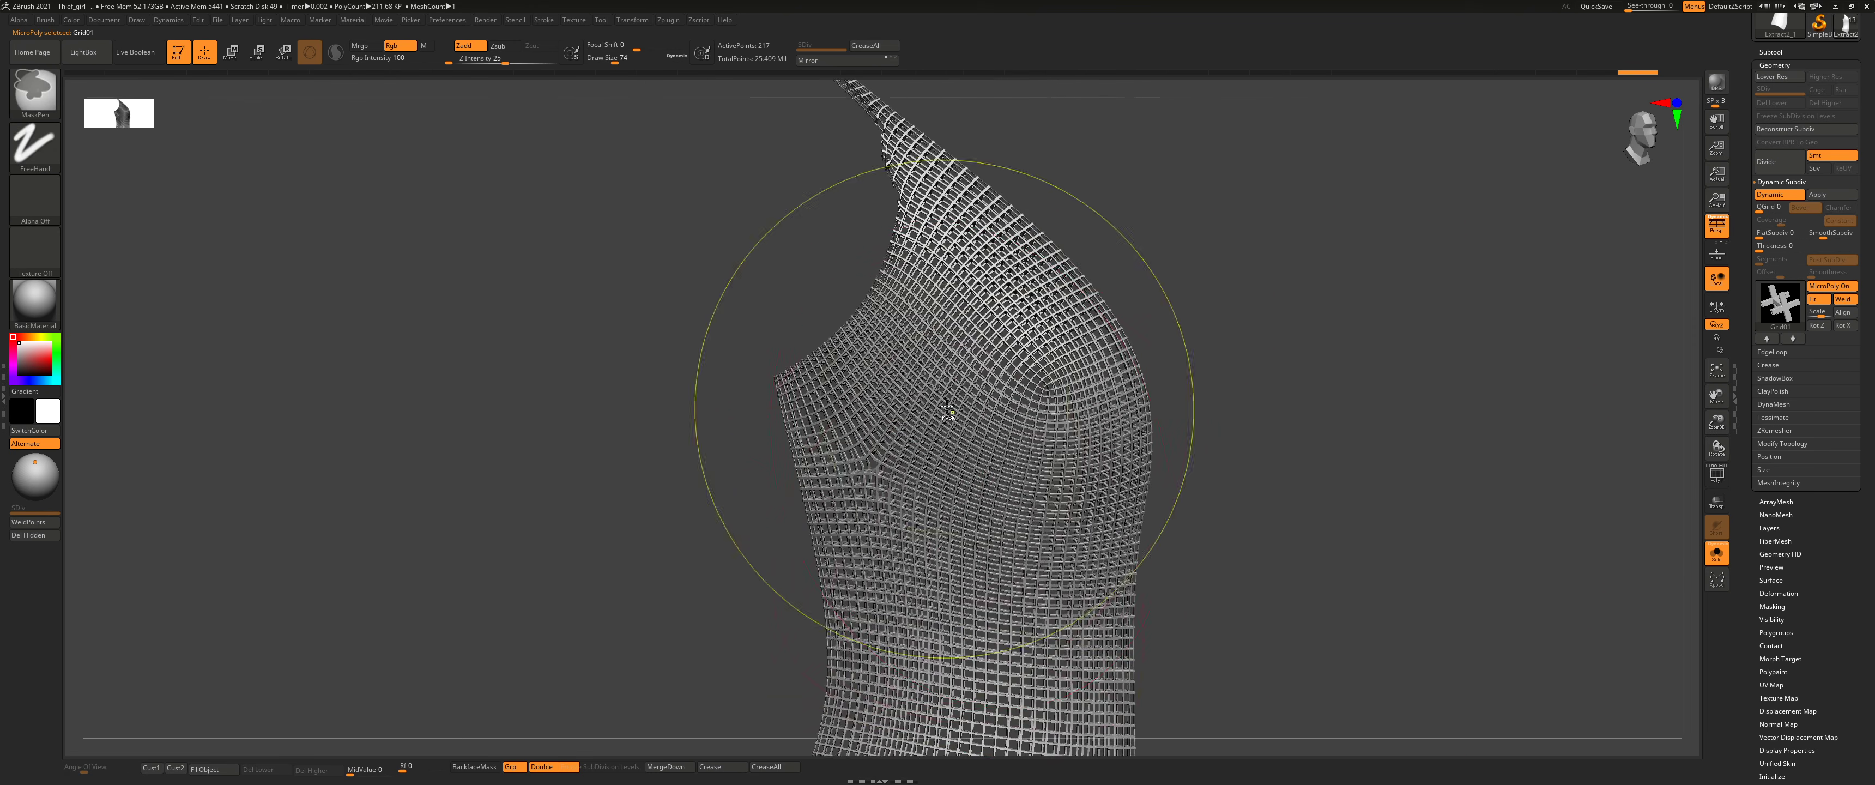
scroll(944, 410, "up", 5)
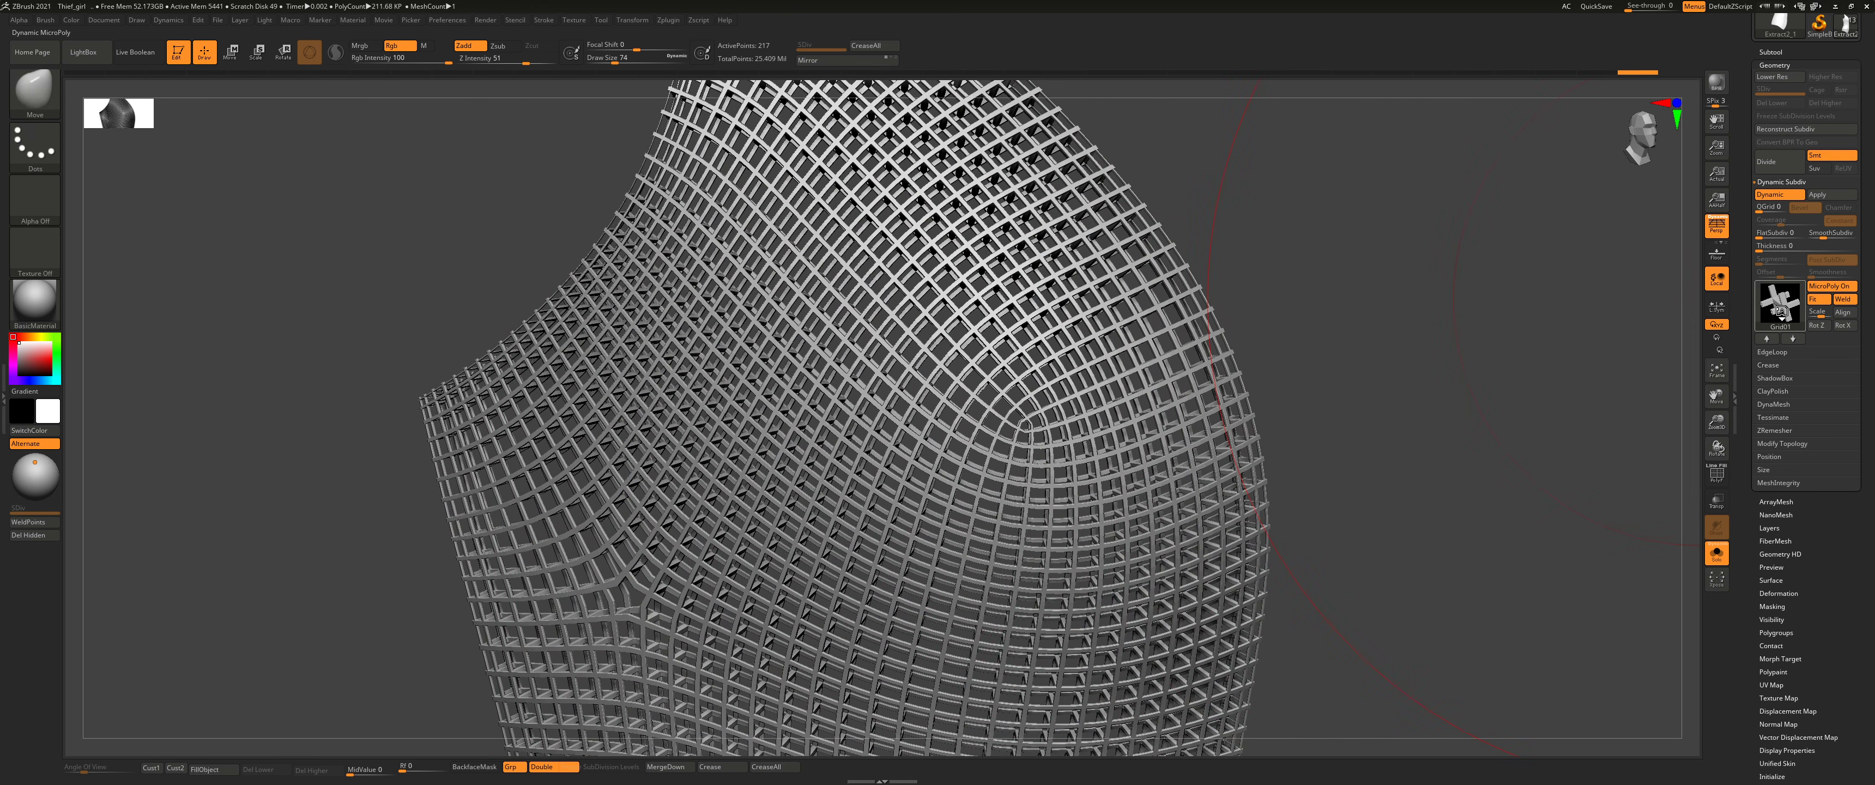
Step: Change the isolated panel's MicroPoly pattern to Mesh-Holes and view the perforated surface
left_click(1782, 317)
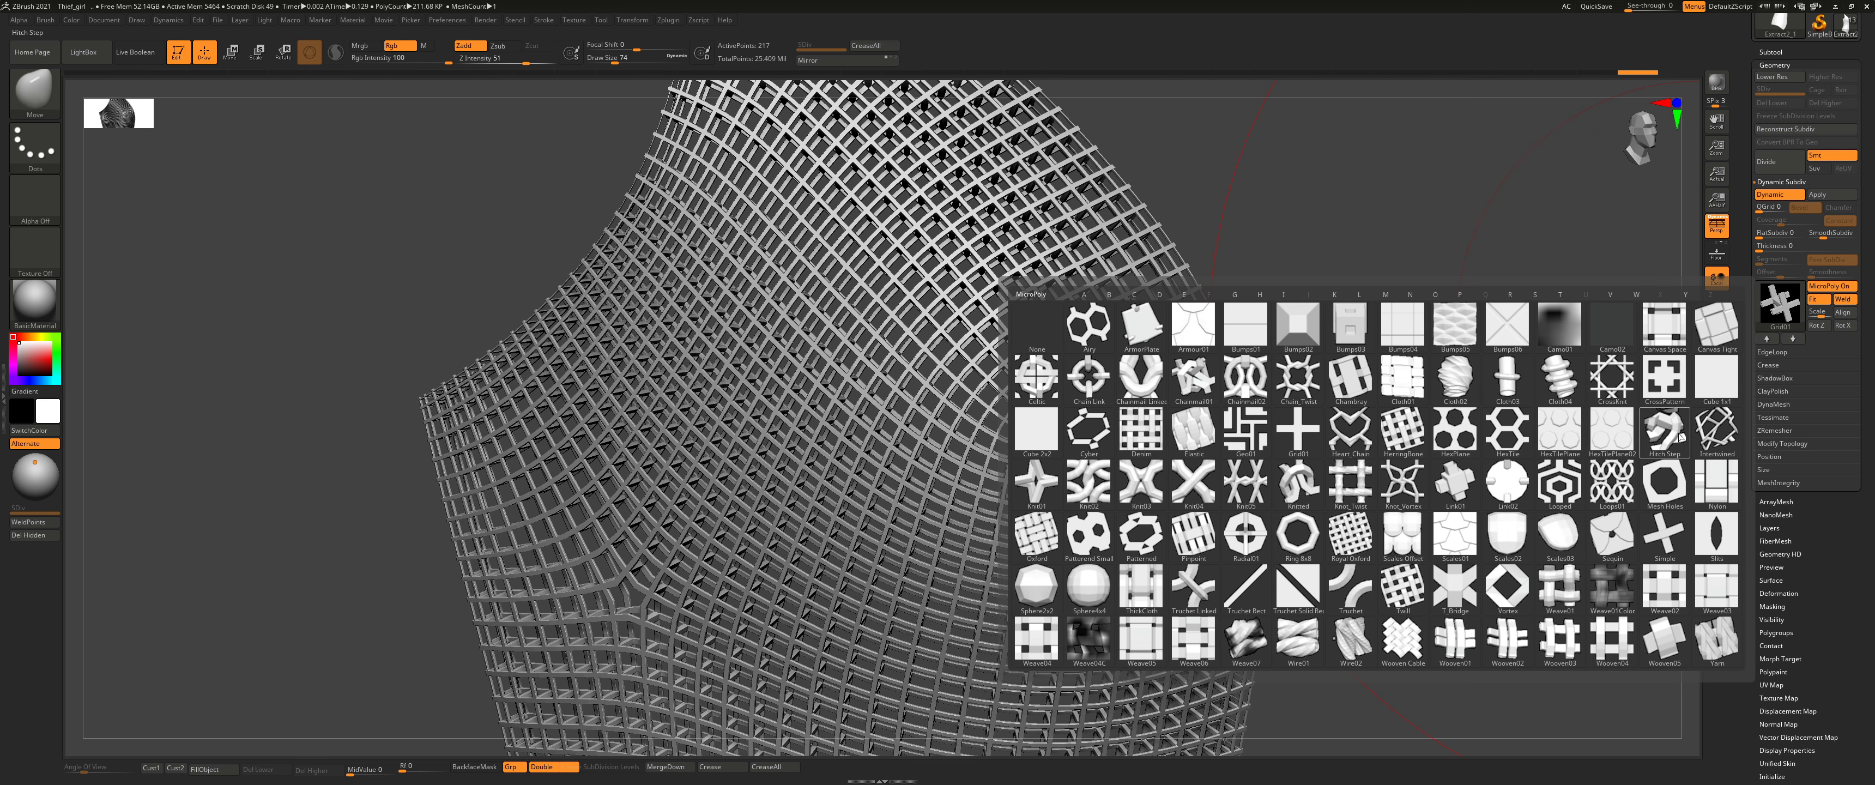
left_click(1663, 505)
right_click_drag(1119, 449, 1122, 418)
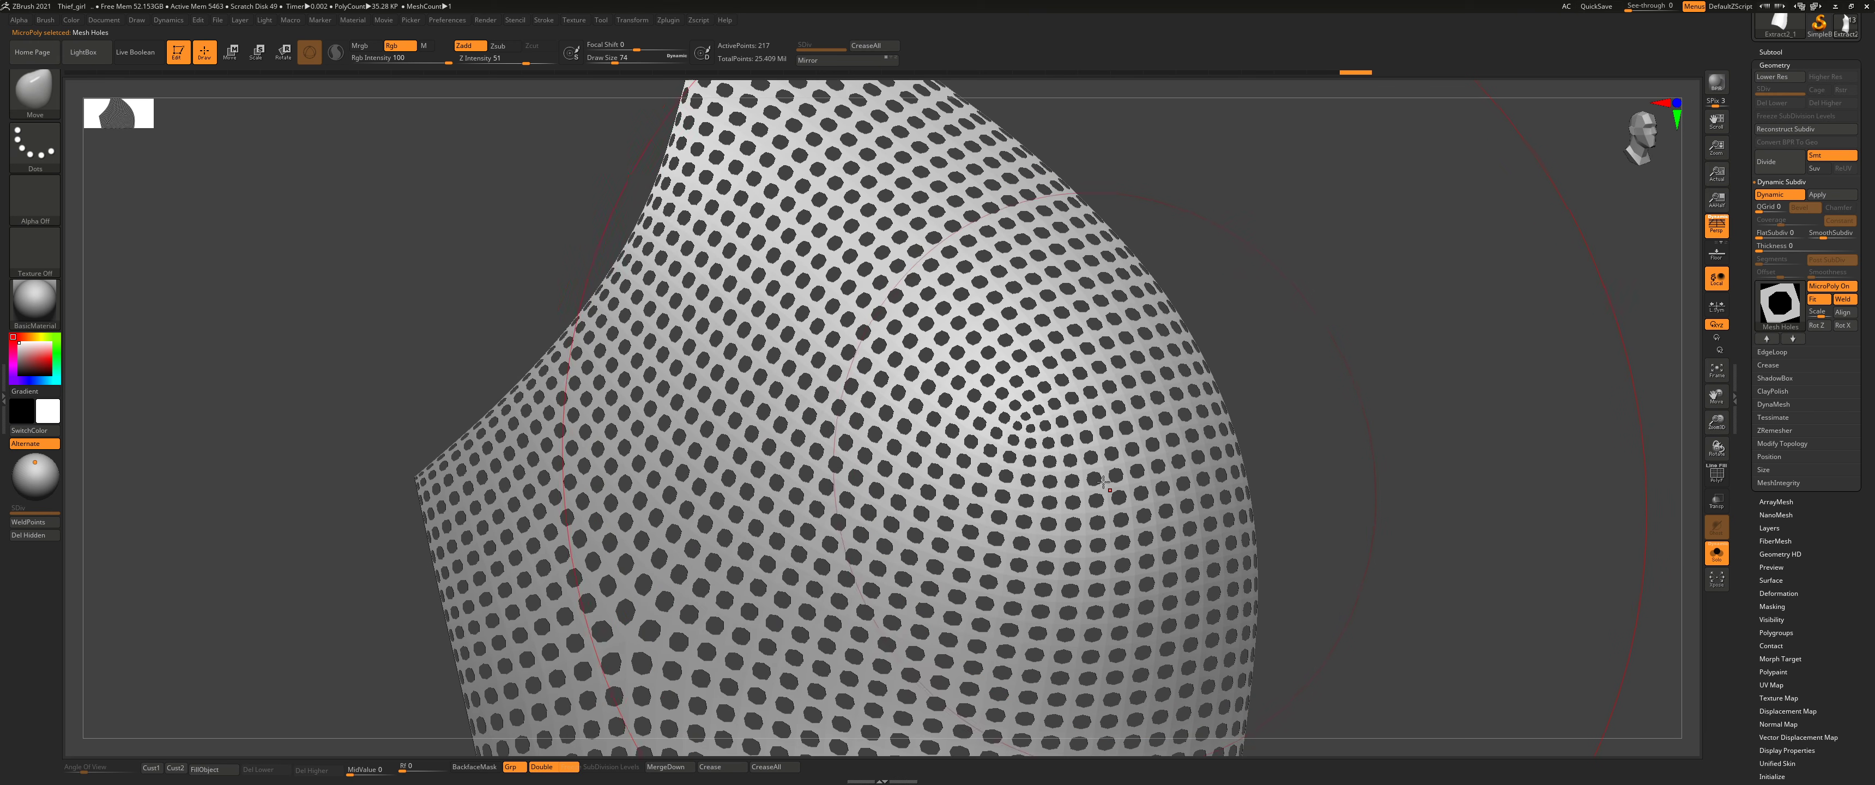
left_click_drag(1081, 524, 1072, 525)
mouse_move(1117, 477)
right_mouse_down()
mouse_move(1103, 484)
mouse_move(1130, 527)
mouse_move(1684, 319)
right_mouse_up()
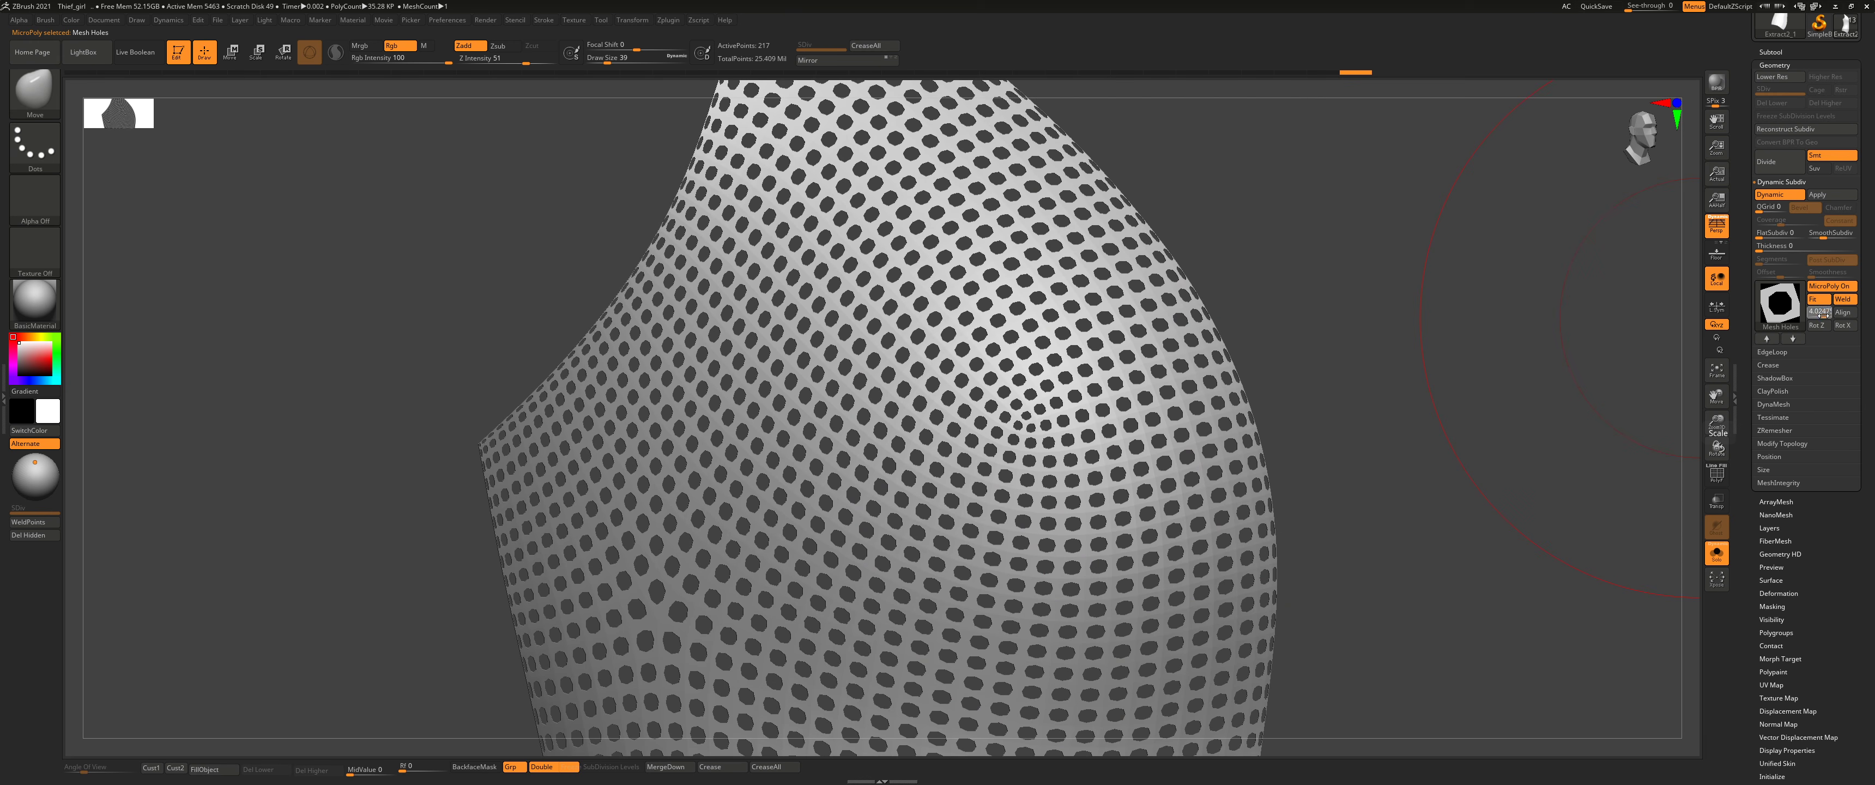
Step: Set the perforated panel's Dynamic Subdiv thickness to about 0.00058 and check the depth of the holes
right_click_drag(1209, 418, 1664, 322)
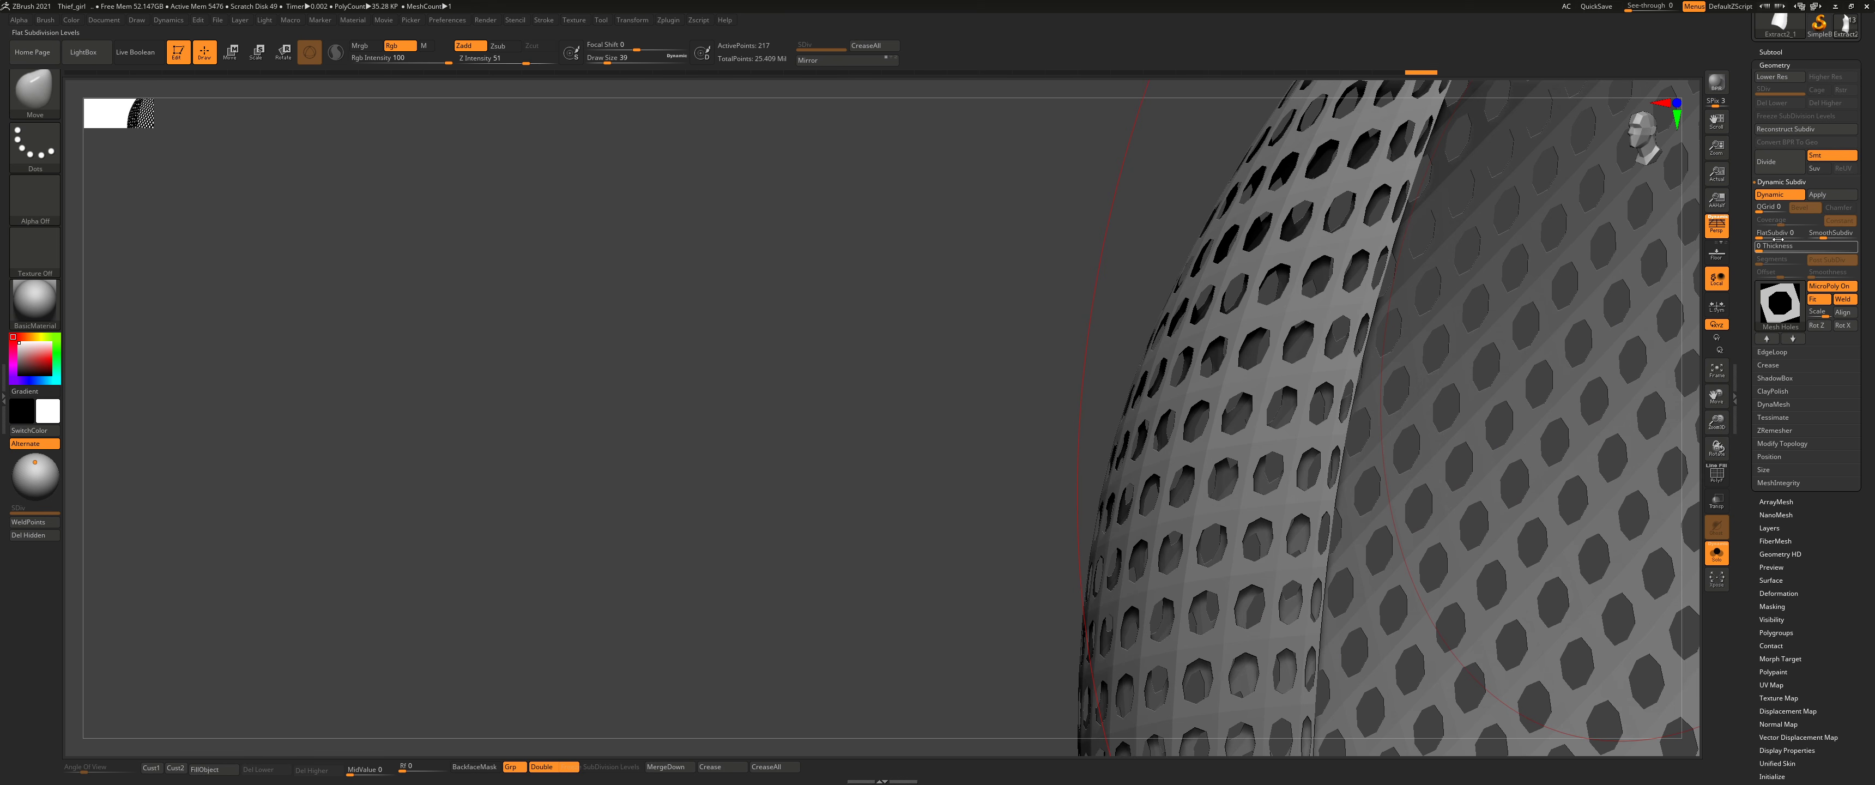
left_click_drag(1763, 245, 1774, 250)
mouse_move(911, 419)
right_mouse_down()
mouse_move(1352, 375)
mouse_move(1310, 444)
mouse_move(1214, 393)
mouse_move(1252, 404)
mouse_move(1423, 353)
right_mouse_up()
left_click(1821, 312)
mouse_move(1129, 415)
right_mouse_down("ctrl")
mouse_move(1092, 451)
mouse_move(968, 429)
mouse_move(1098, 396)
mouse_move(1135, 343)
right_mouse_up("ctrl")
mouse_move(947, 444)
right_mouse_down()
mouse_move(1034, 454)
mouse_move(1164, 397)
right_mouse_up()
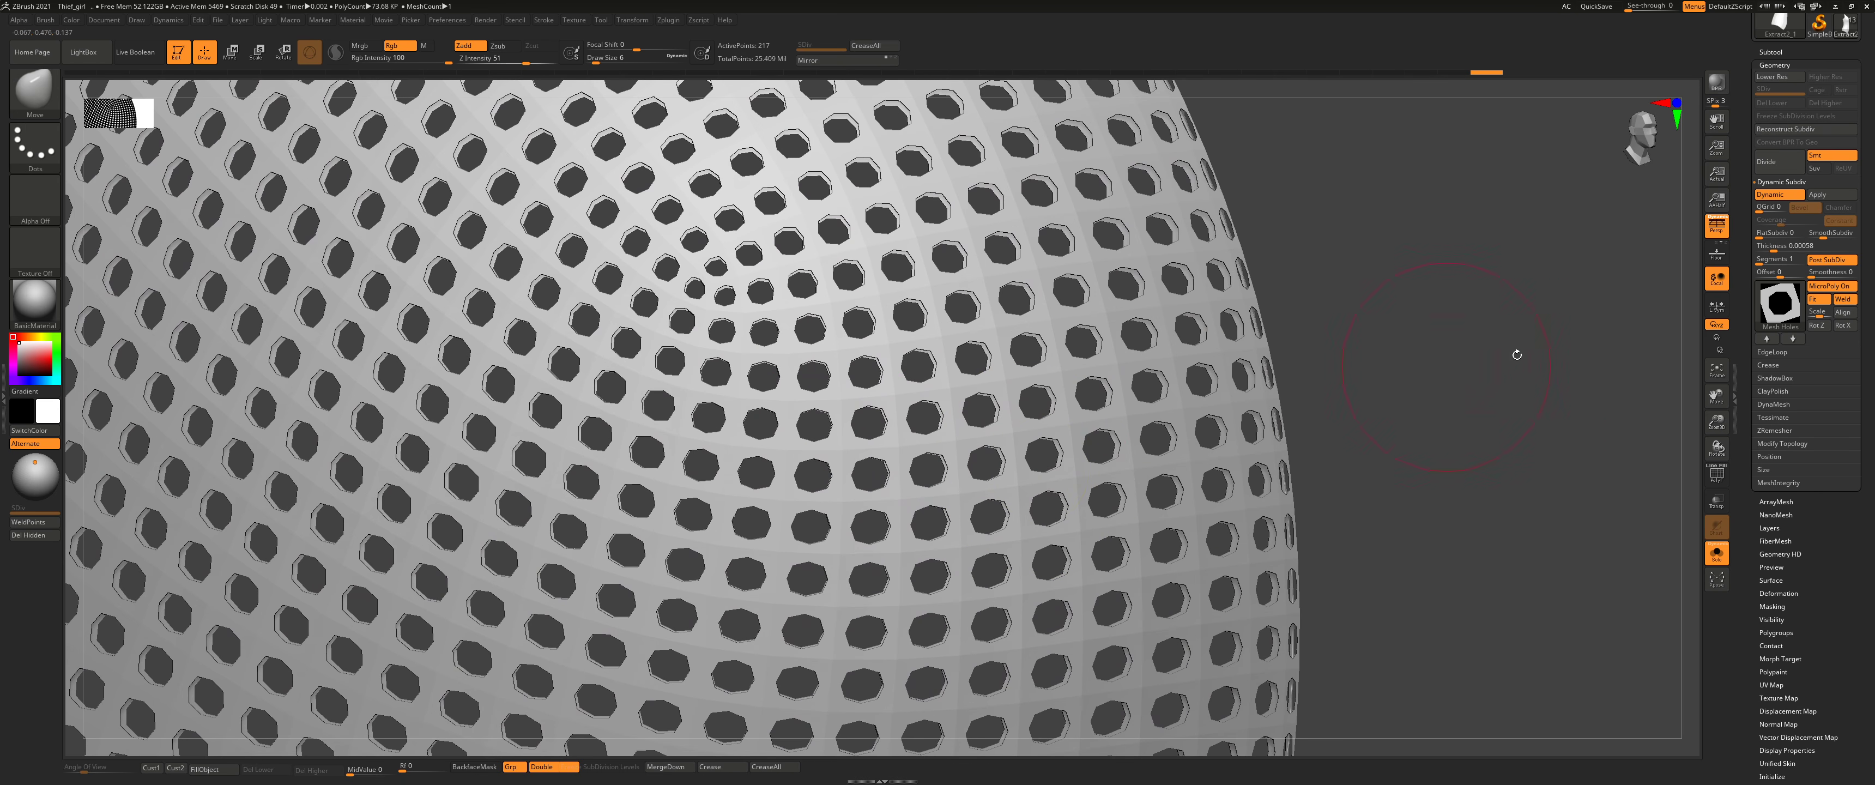
right_click_drag(1077, 433, 985, 497)
Step: Change the panel's MicroPoly pattern to Chainmail02 and inspect the interlocking rings up close
left_click(1774, 308)
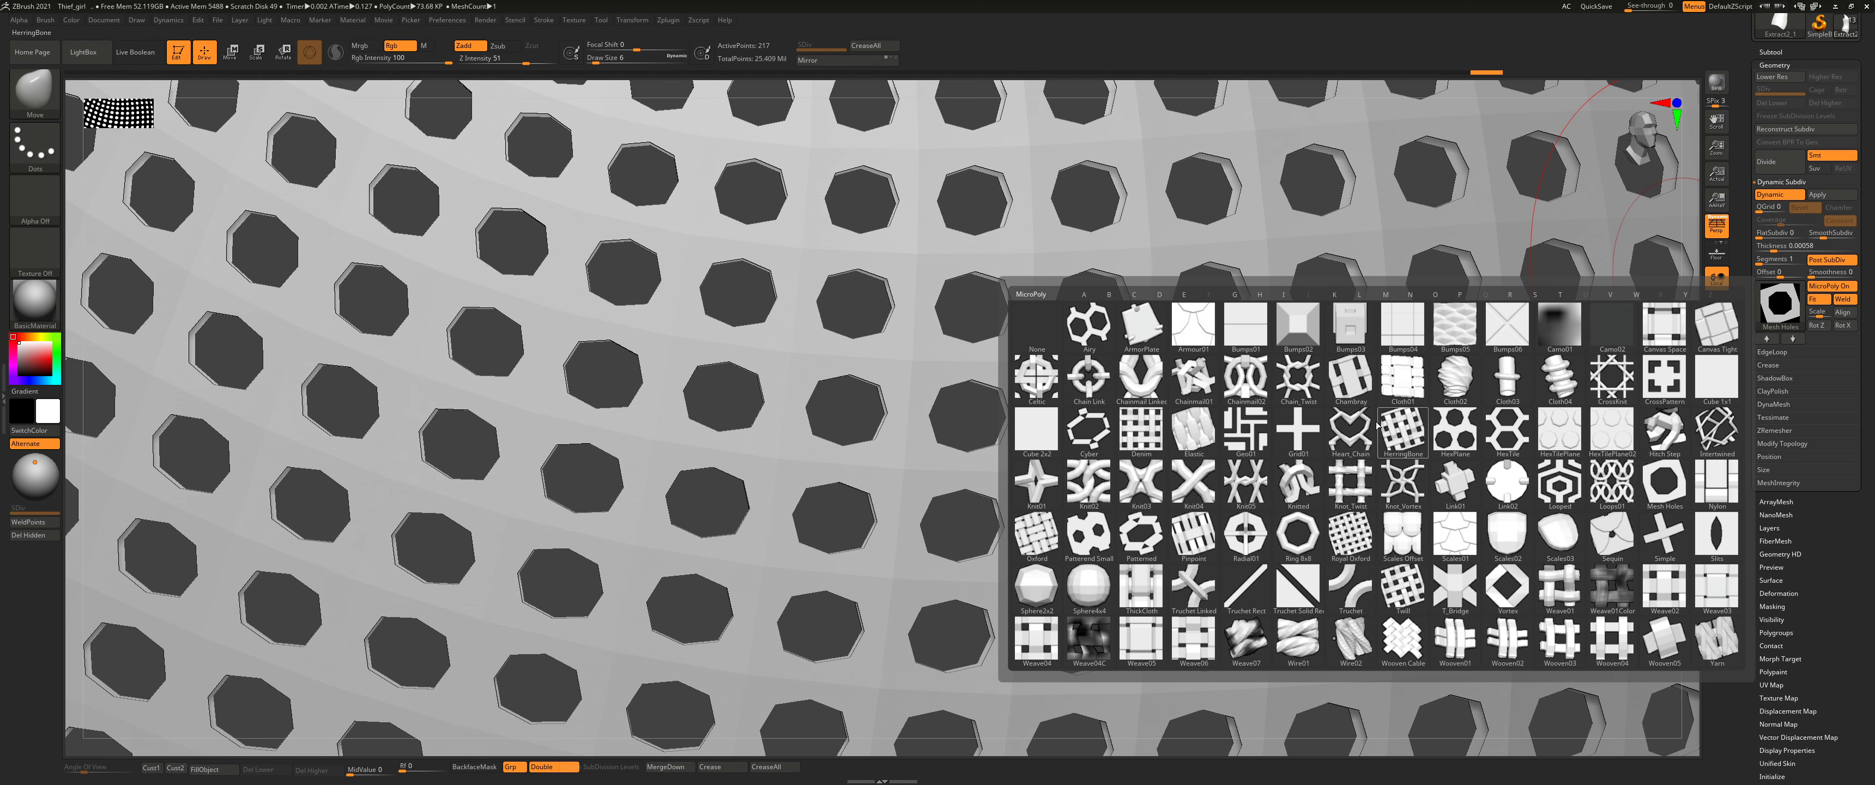
left_click(1246, 394)
right_click_drag(1193, 422, 1105, 430)
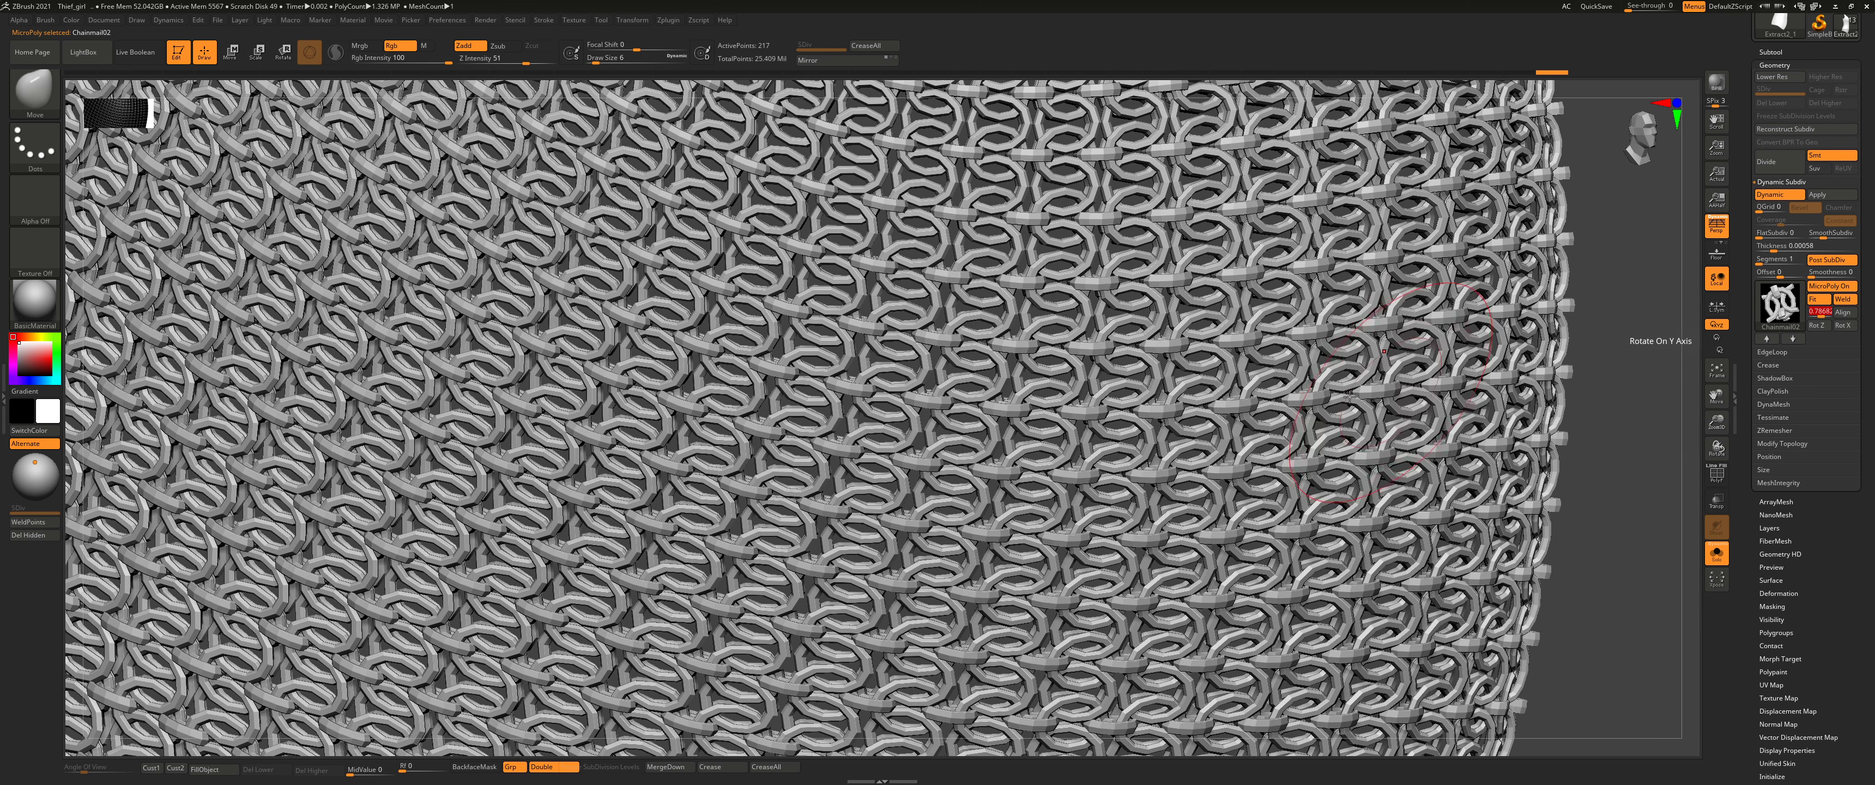
right_click_drag(1645, 341, 1261, 408)
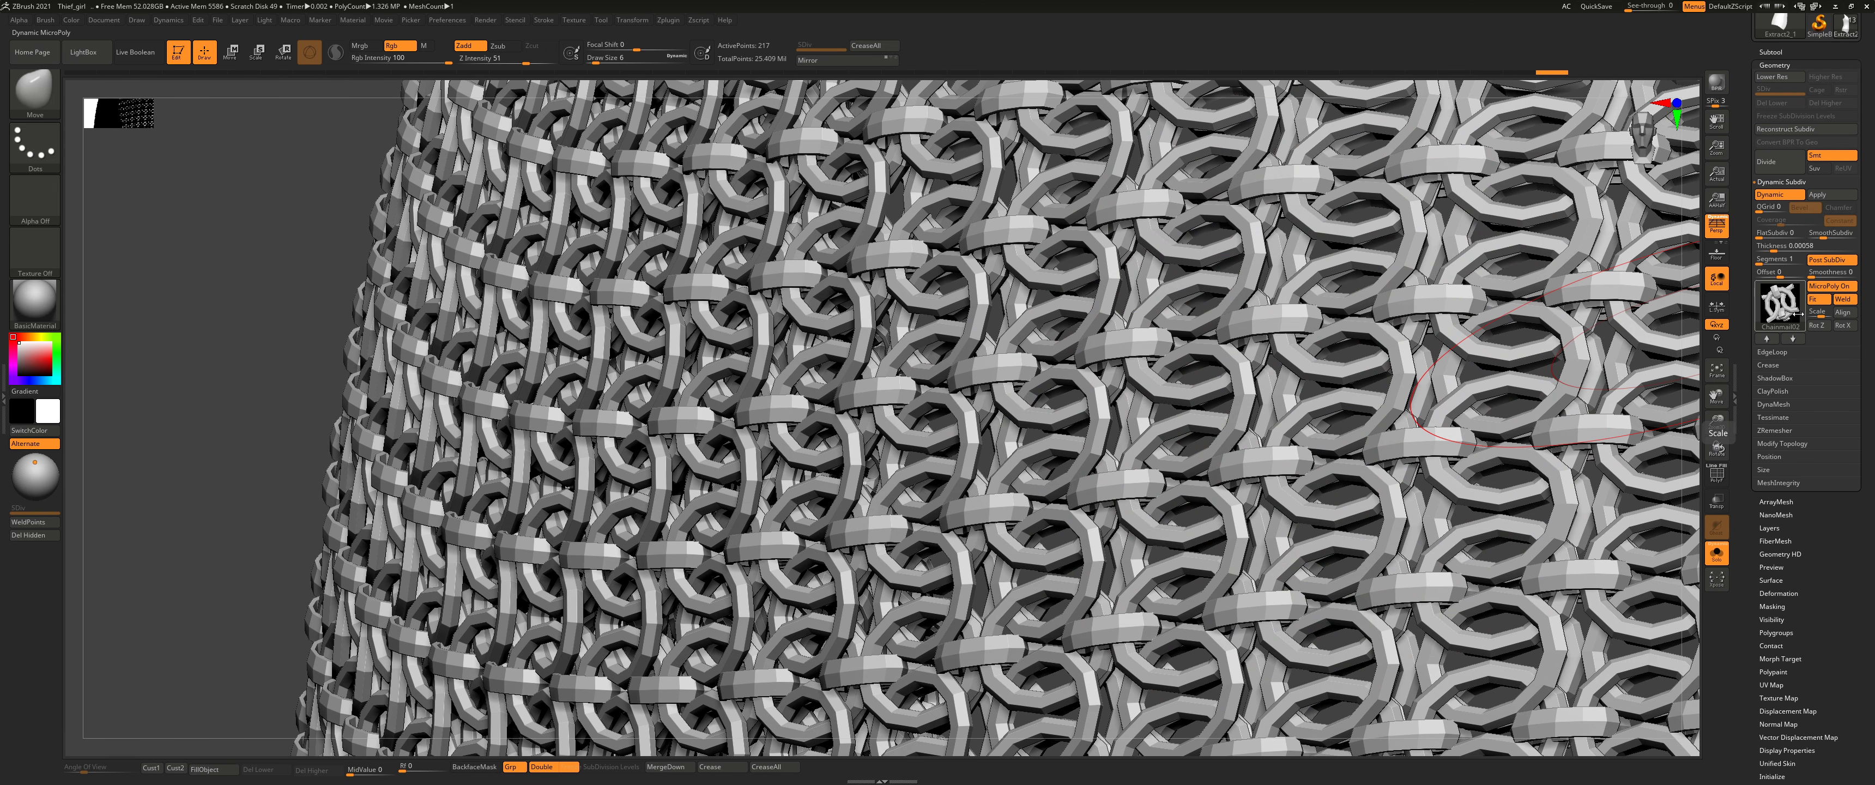
Step: Change the panel's MicroPoly pattern to Cloth02 and view it across the whole panel
left_click(1779, 304)
left_click(1453, 380)
right_click_drag(1400, 389, 1166, 410, "ctrl")
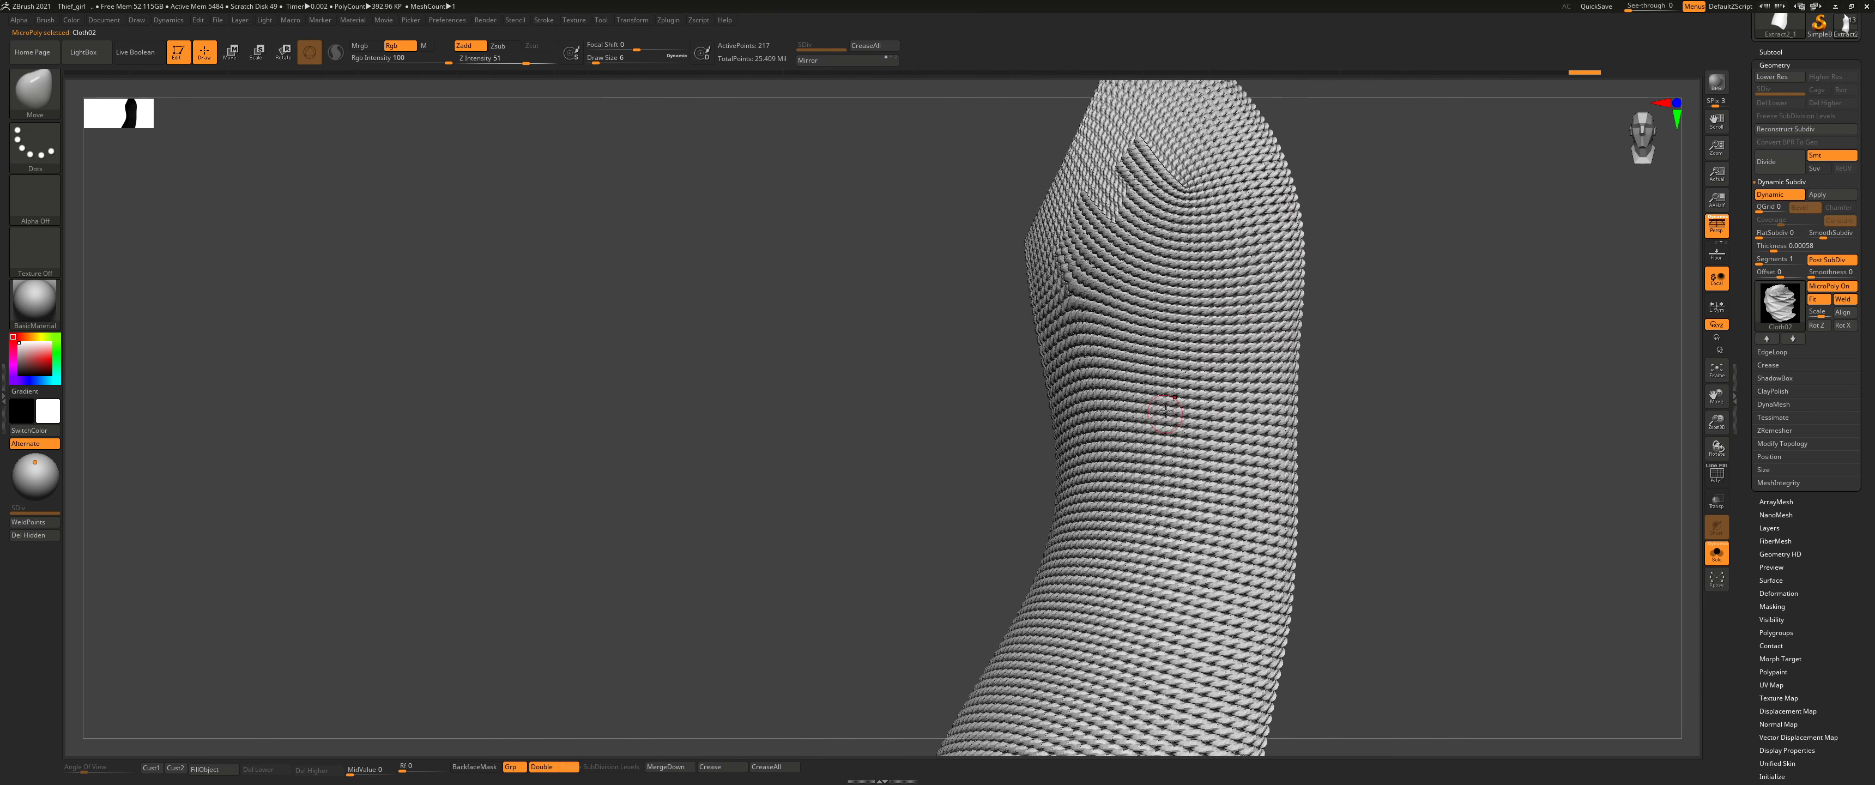
Step: Rotate the Cloth02 MicroPoly units on the panel twice about the Z axis, checking the strand direction between turns
left_click(1819, 325)
right_click_drag(1292, 350, 1173, 413)
right_click_drag(1094, 346, 1136, 407, "ctrl")
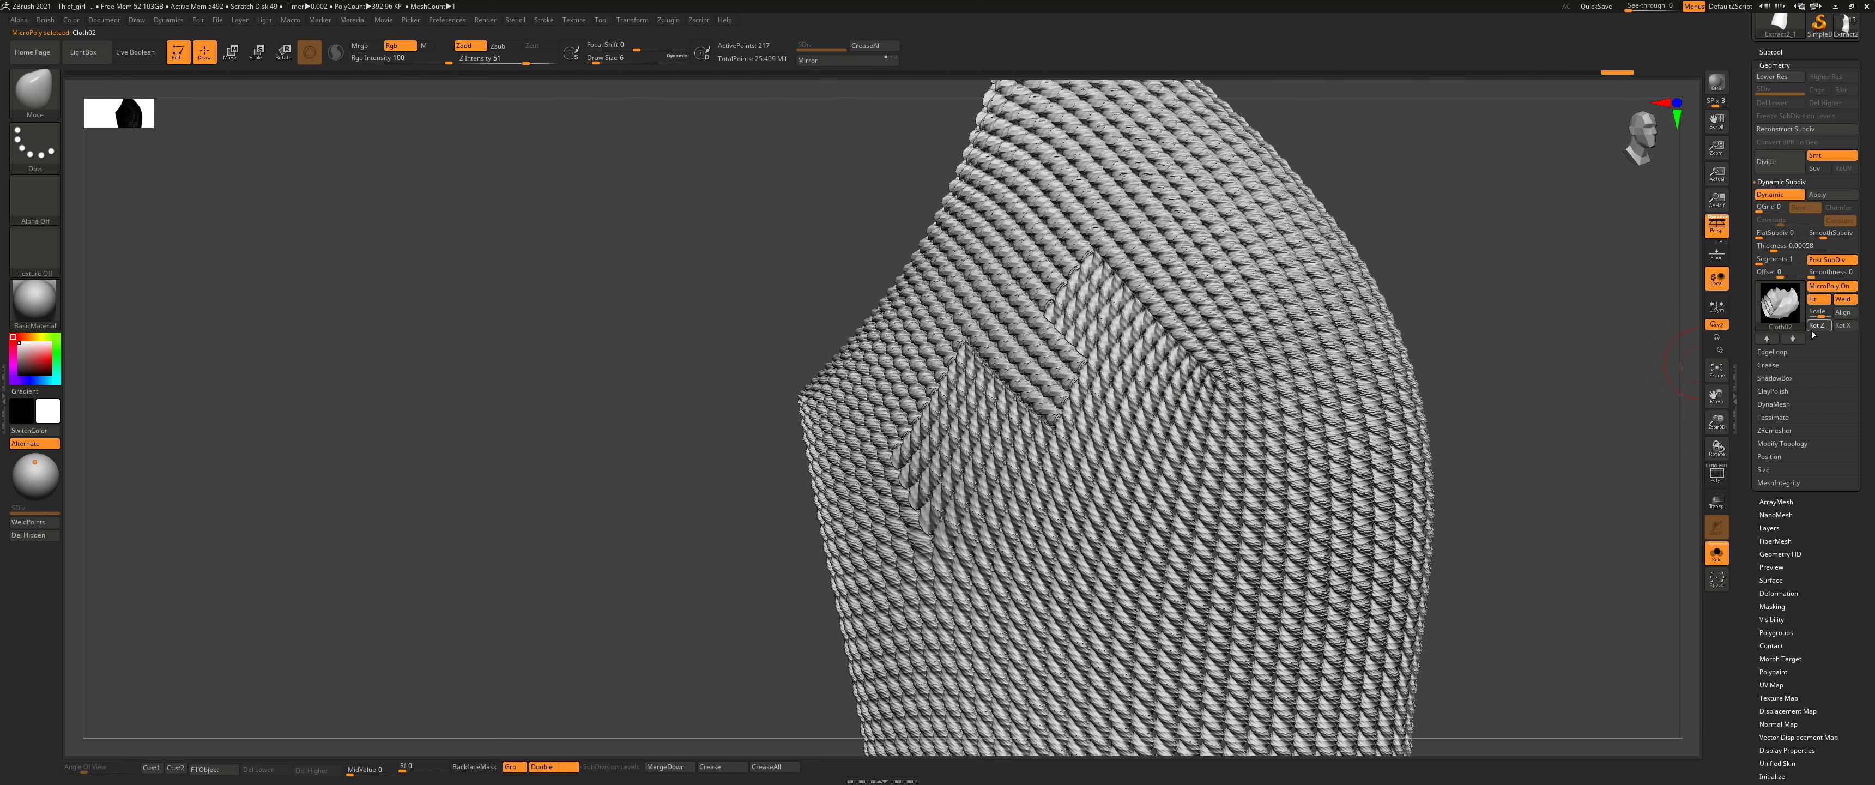
left_click(1815, 326)
Step: Rotate the panel's Cloth02 MicroPoly units one more turn about the Z axis
left_click(1780, 302)
left_click(1637, 436)
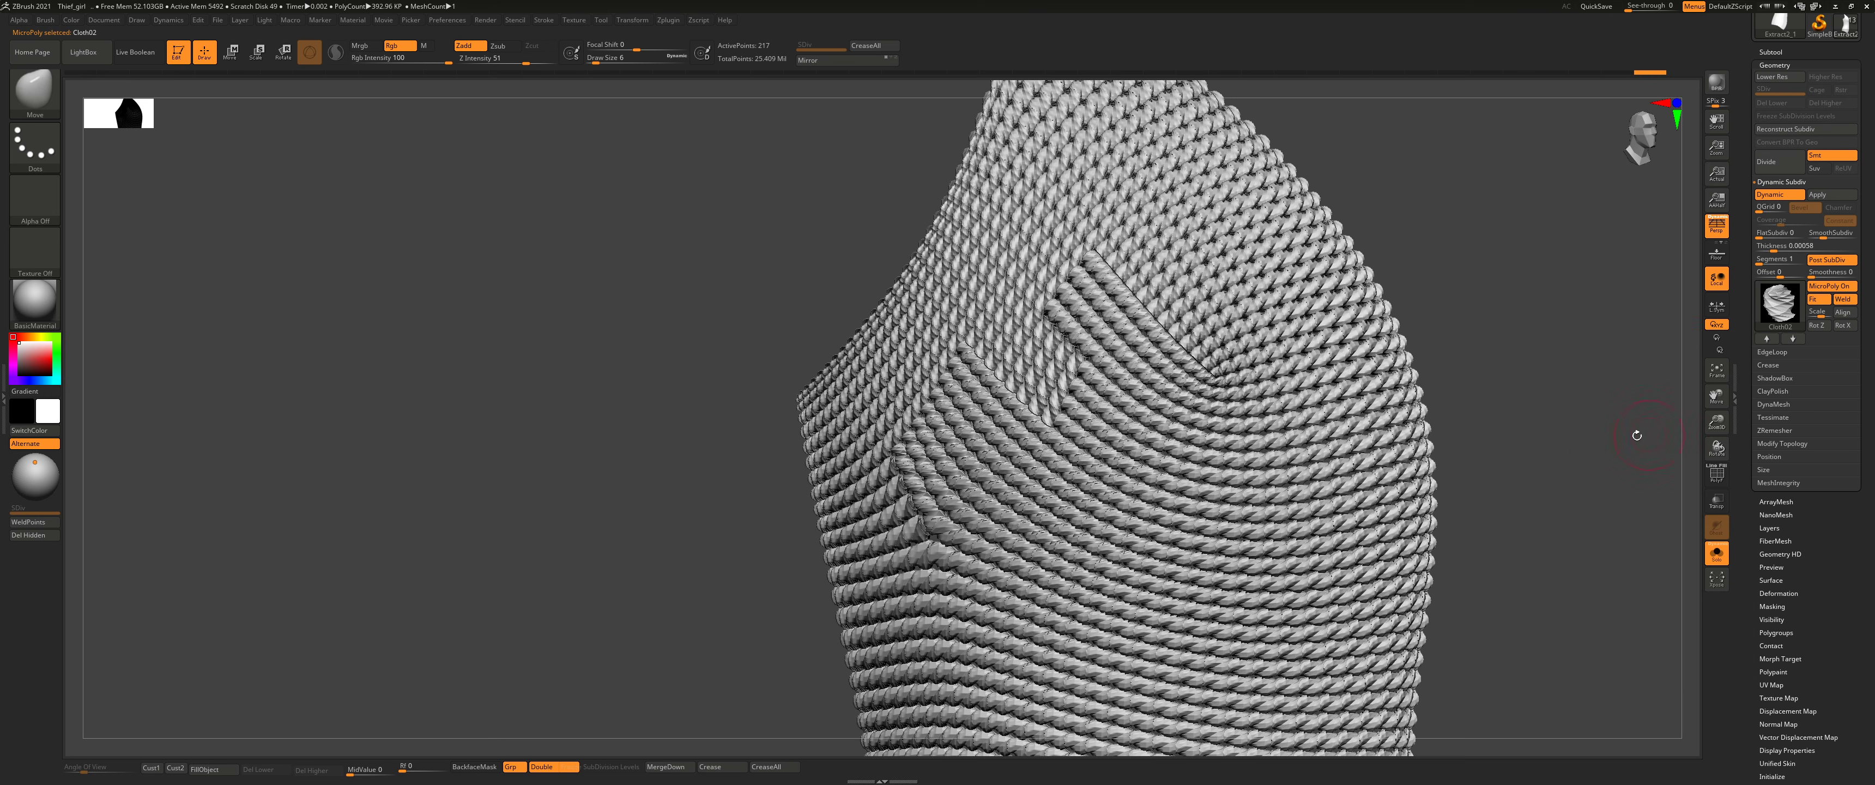
Step: Filter the MicroPoly library by the letters W, A and B, and change the panel's pattern to Link02
left_click(1771, 309)
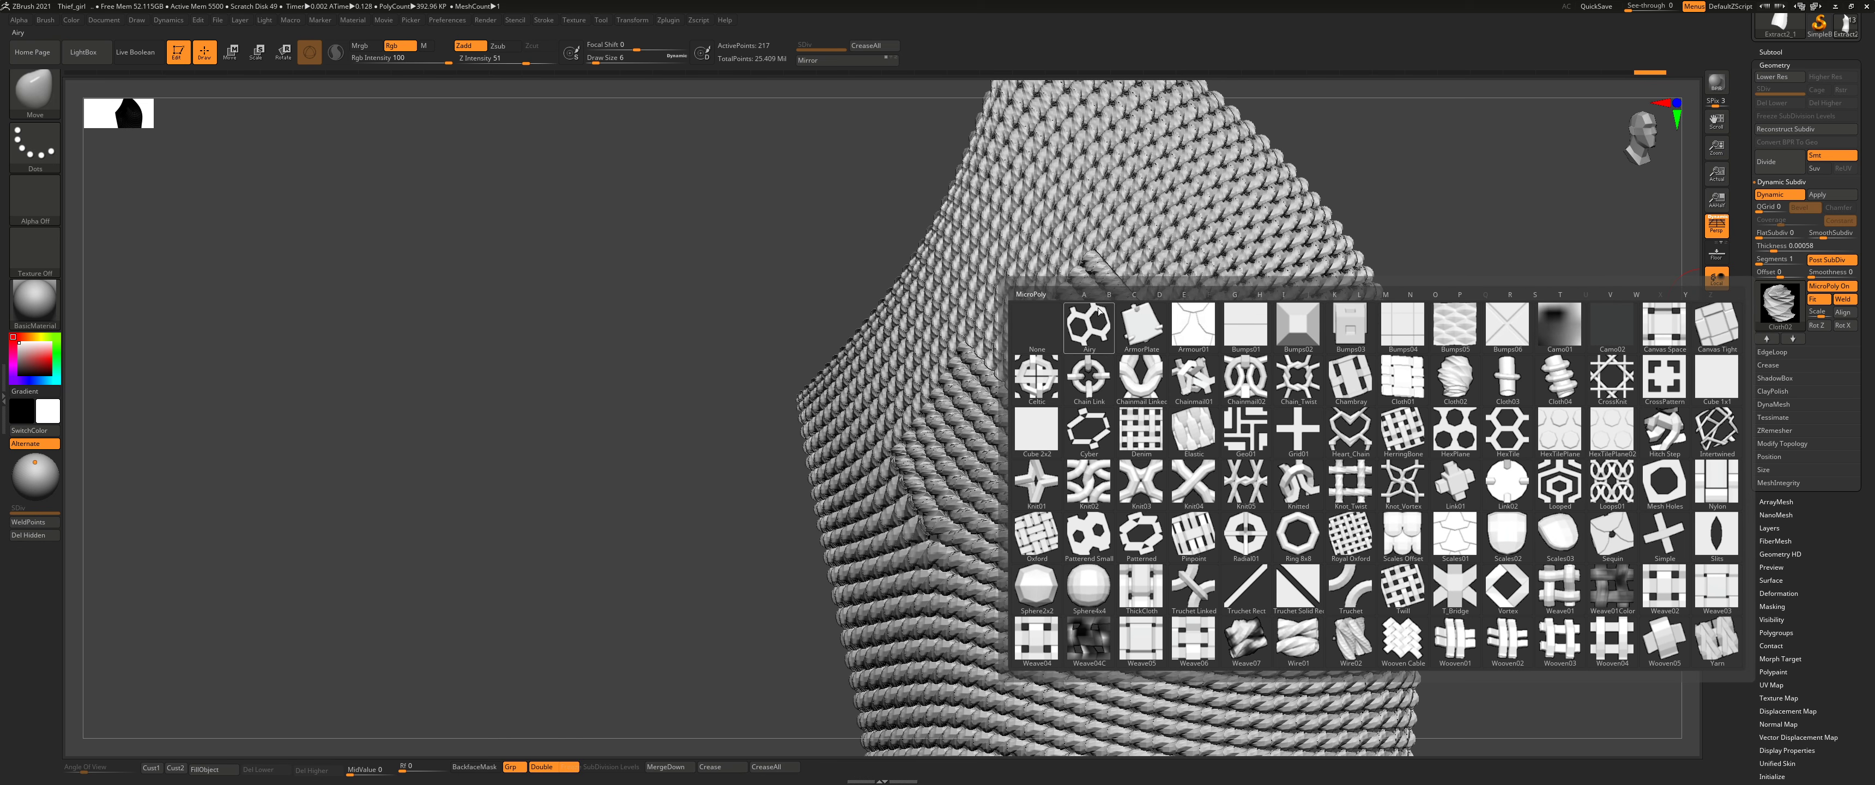
left_click(1638, 297)
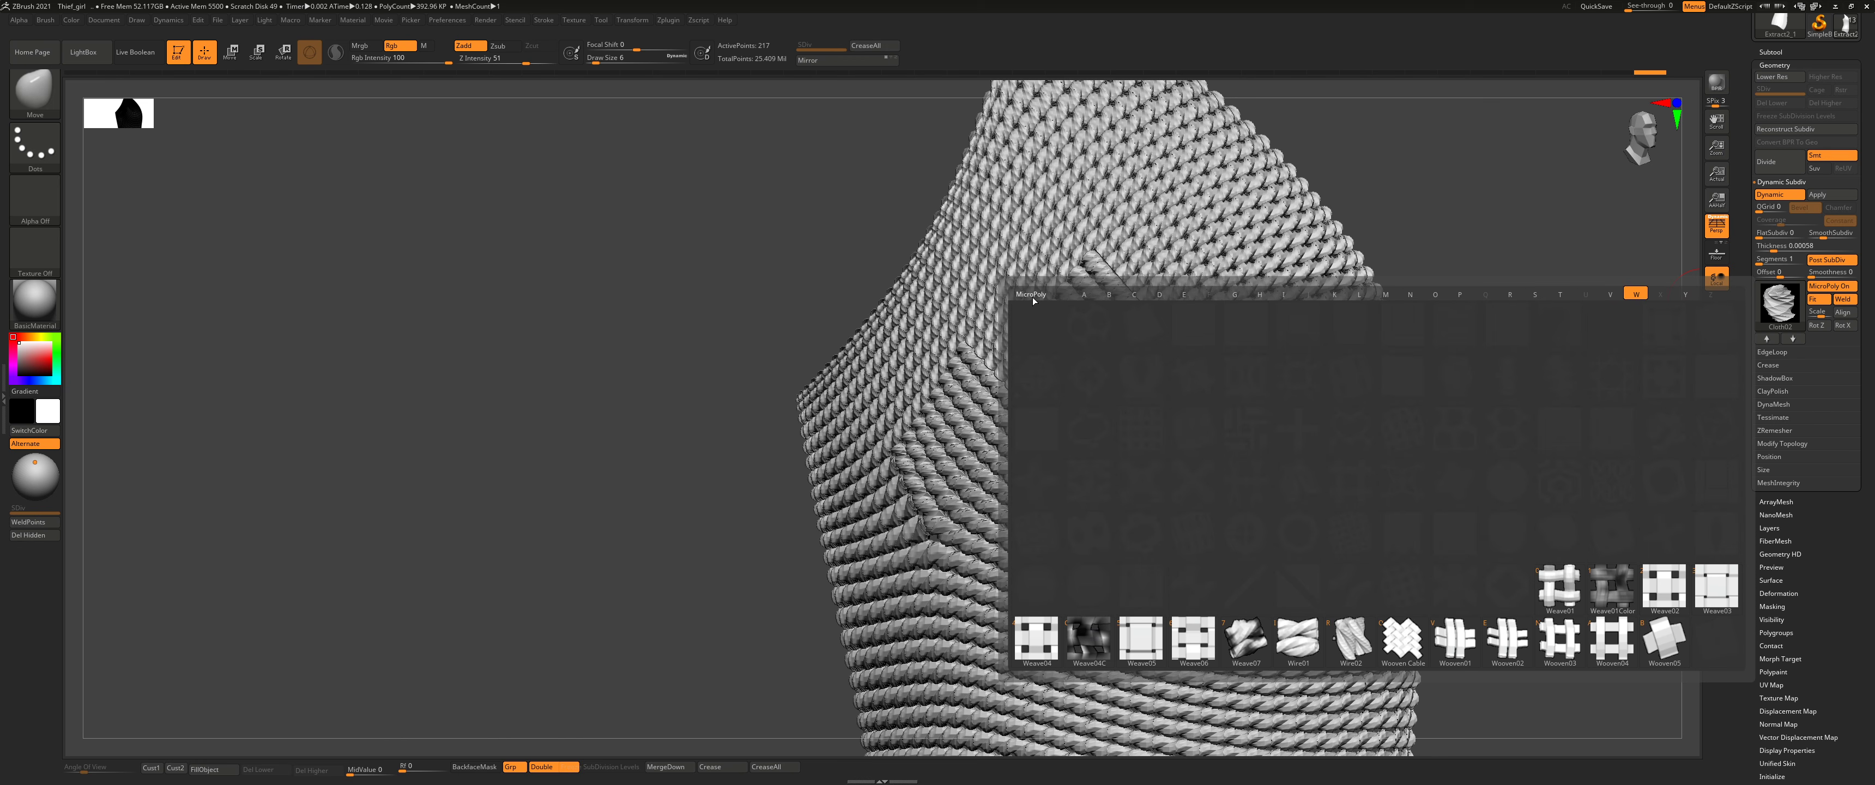
left_click(1085, 295)
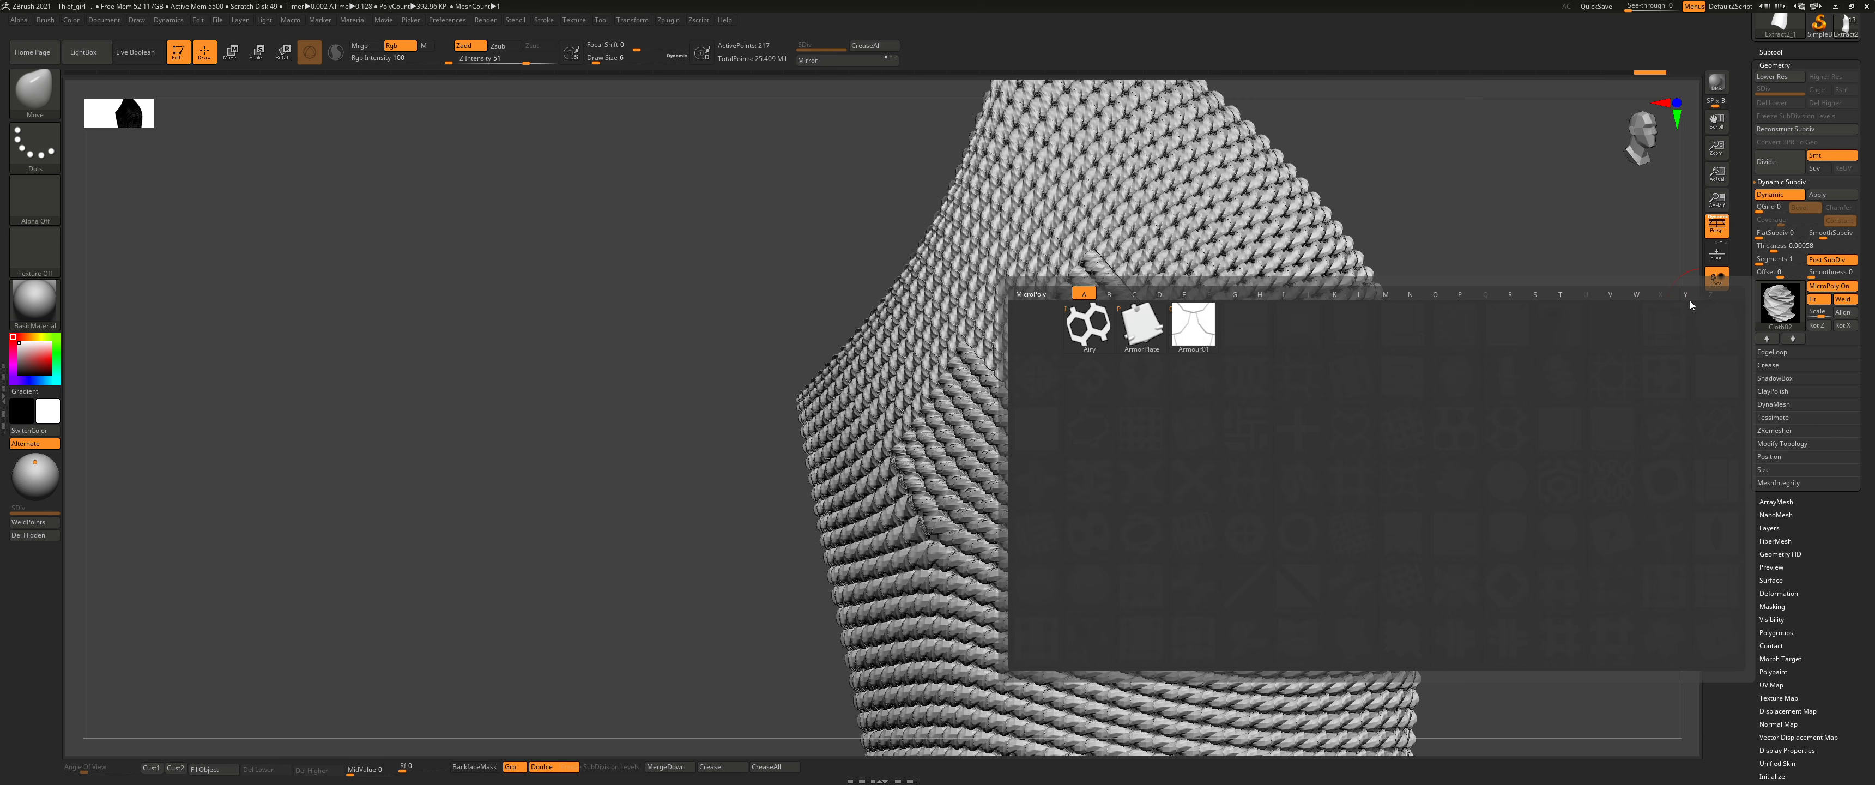
left_click(1099, 295)
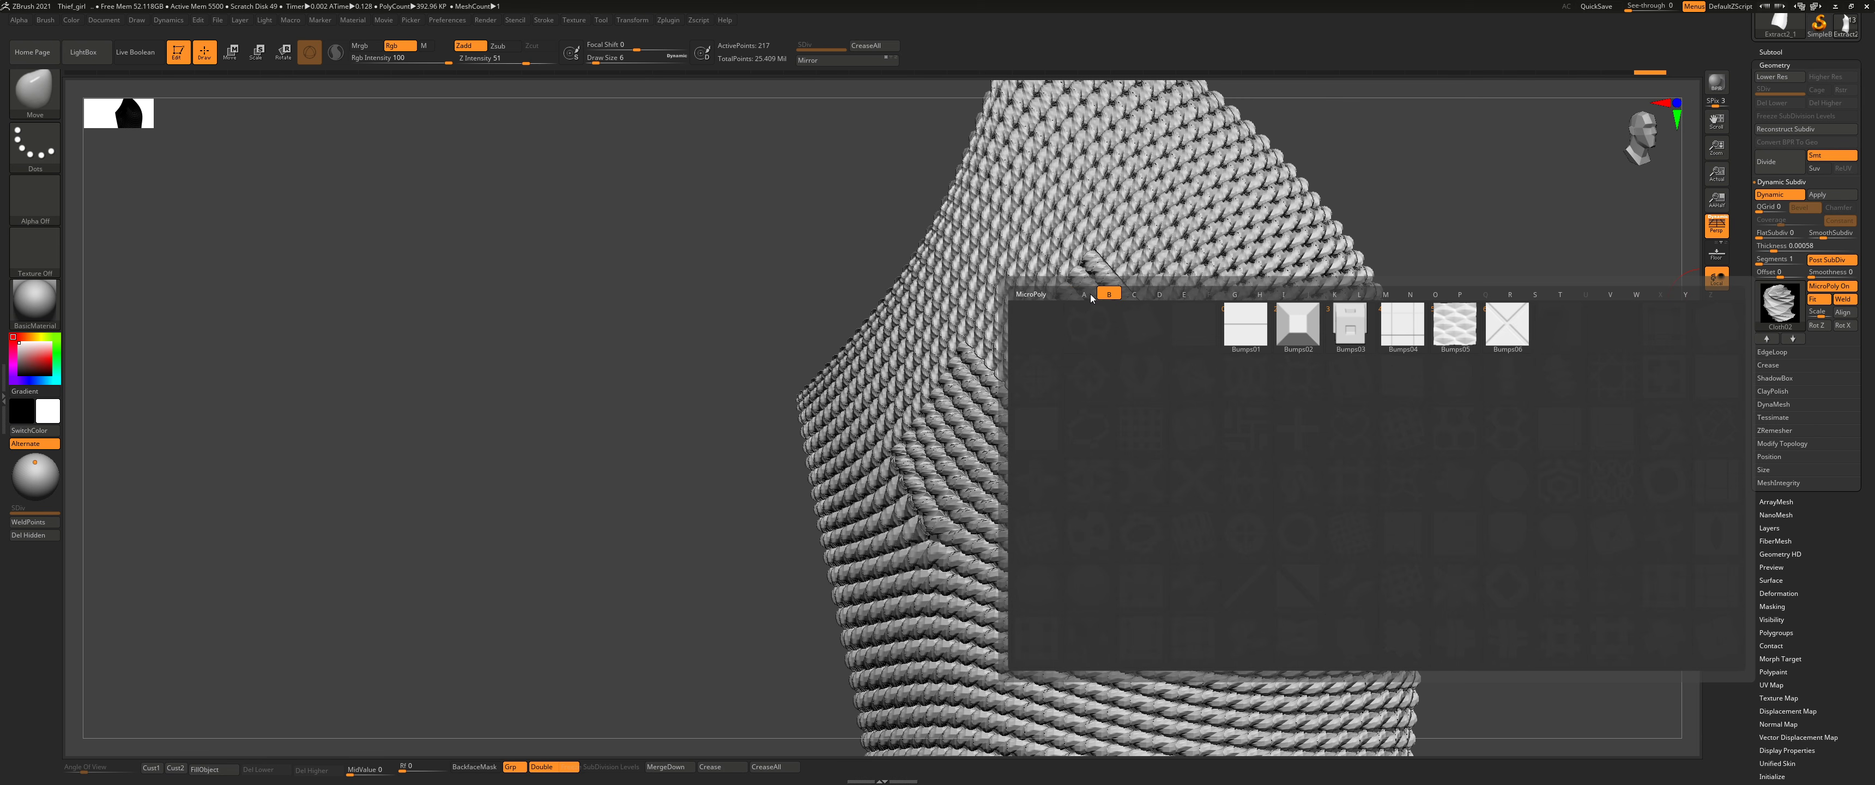
left_click(1780, 302)
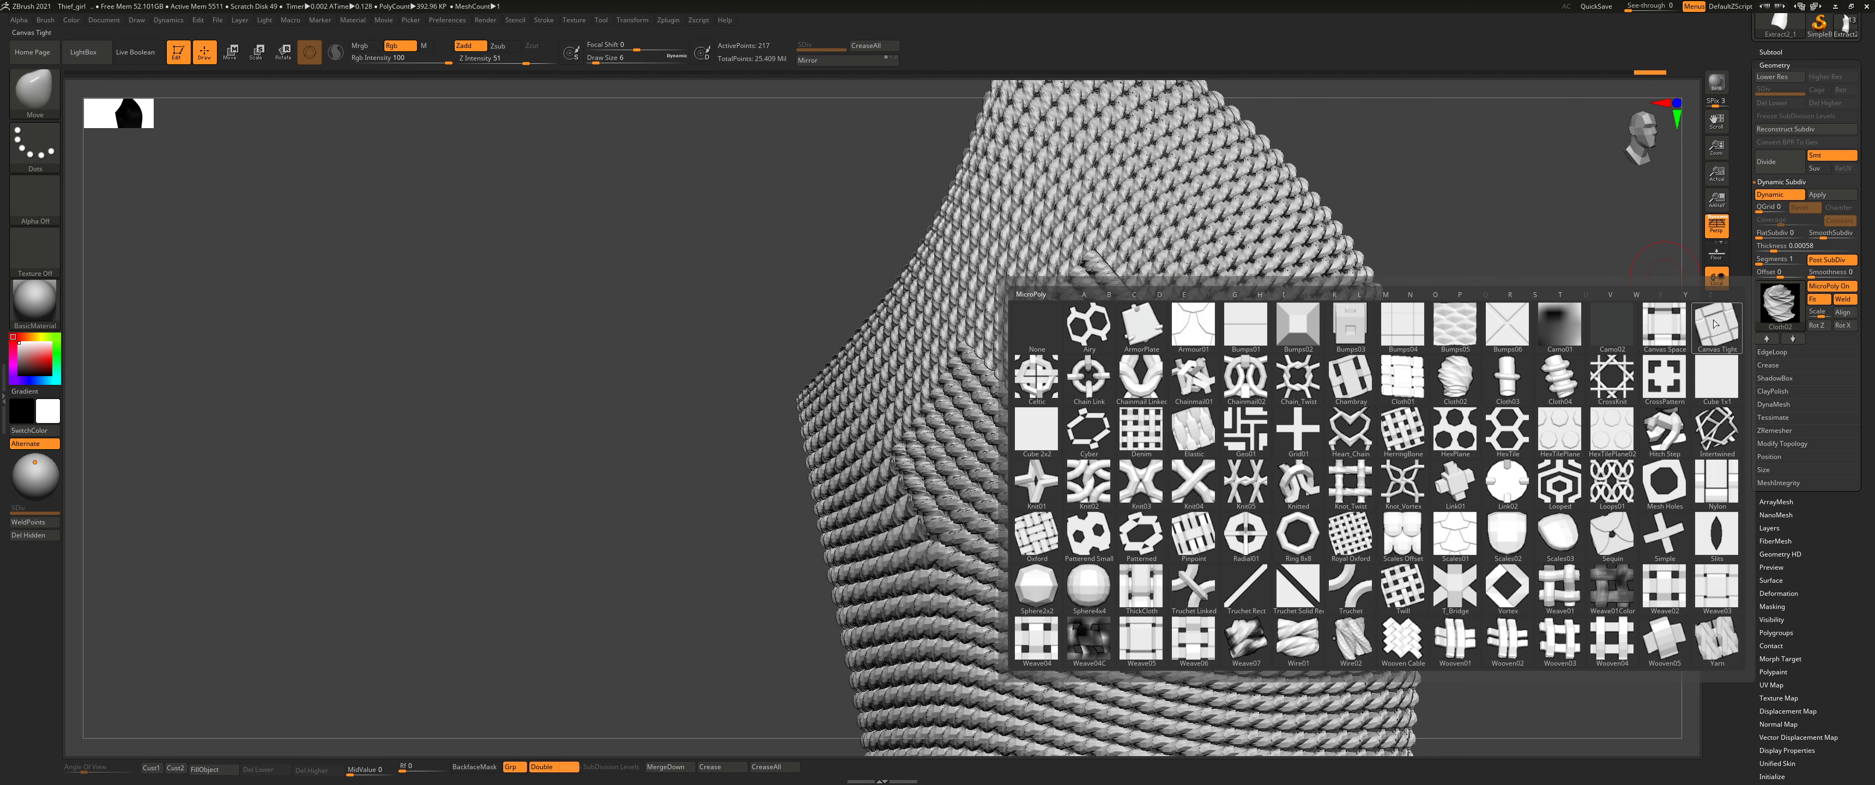
left_click(1513, 486)
right_click_drag(1369, 407, 1369, 510, "ctrl")
right_click_drag(1281, 364, 1310, 247)
right_click_drag(1601, 299, 1480, 308)
Step: Try higher flat and smooth subdivision levels on the Link02 panel and compare the ring density
left_click_drag(1769, 236, 1770, 236)
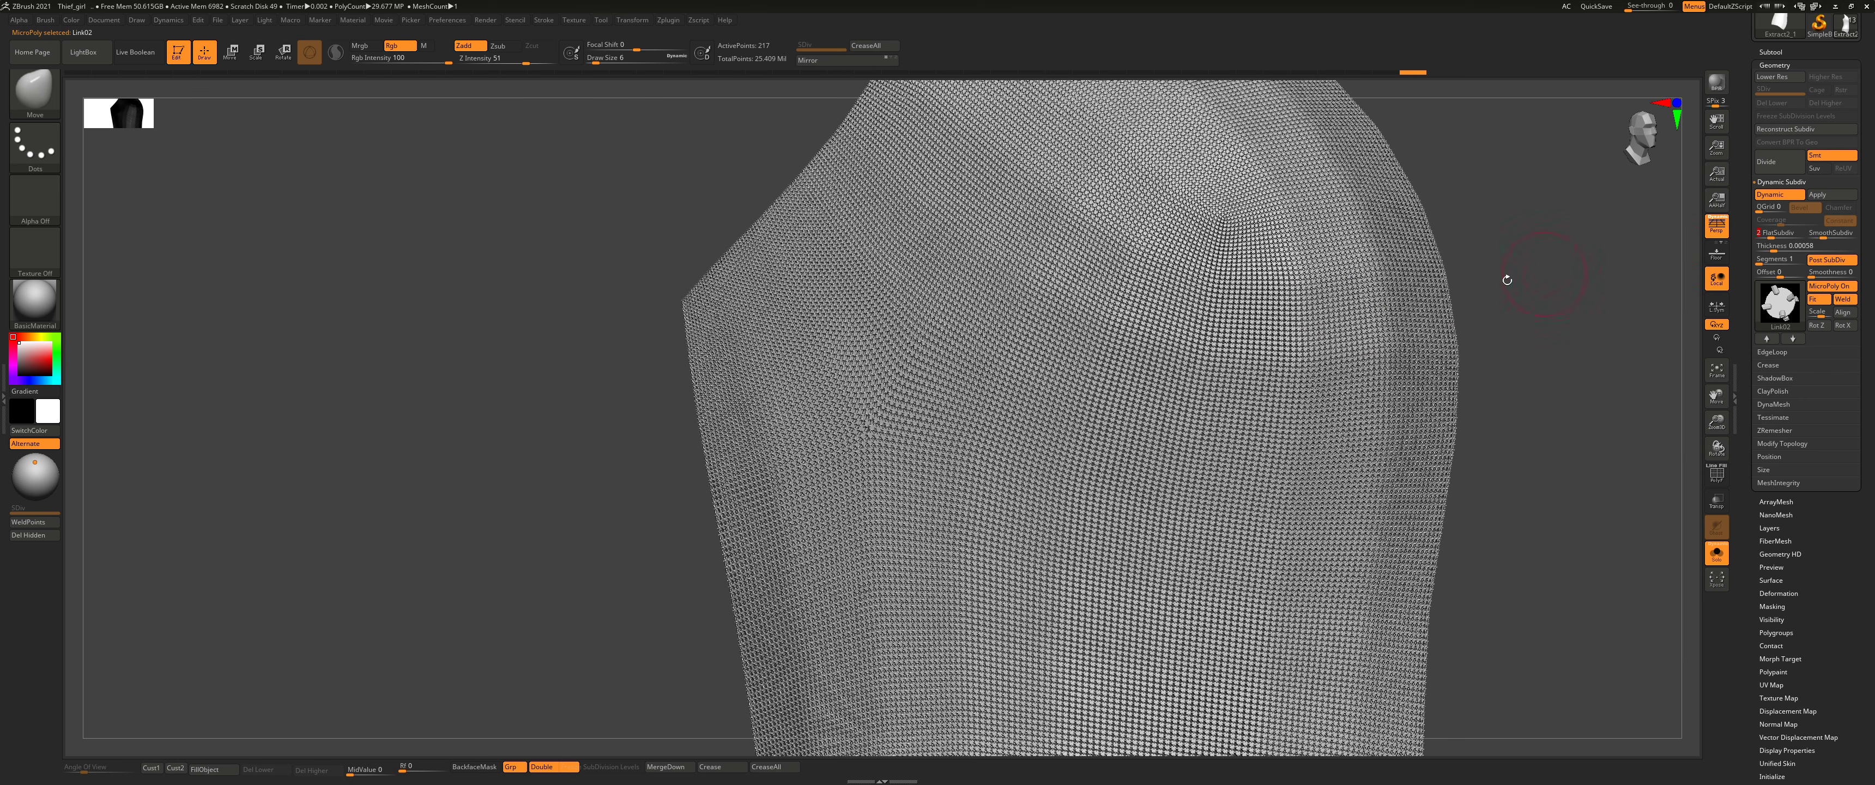
right_click_drag(1533, 273, 1369, 328, "ctrl")
scroll(1370, 329, "down", 8)
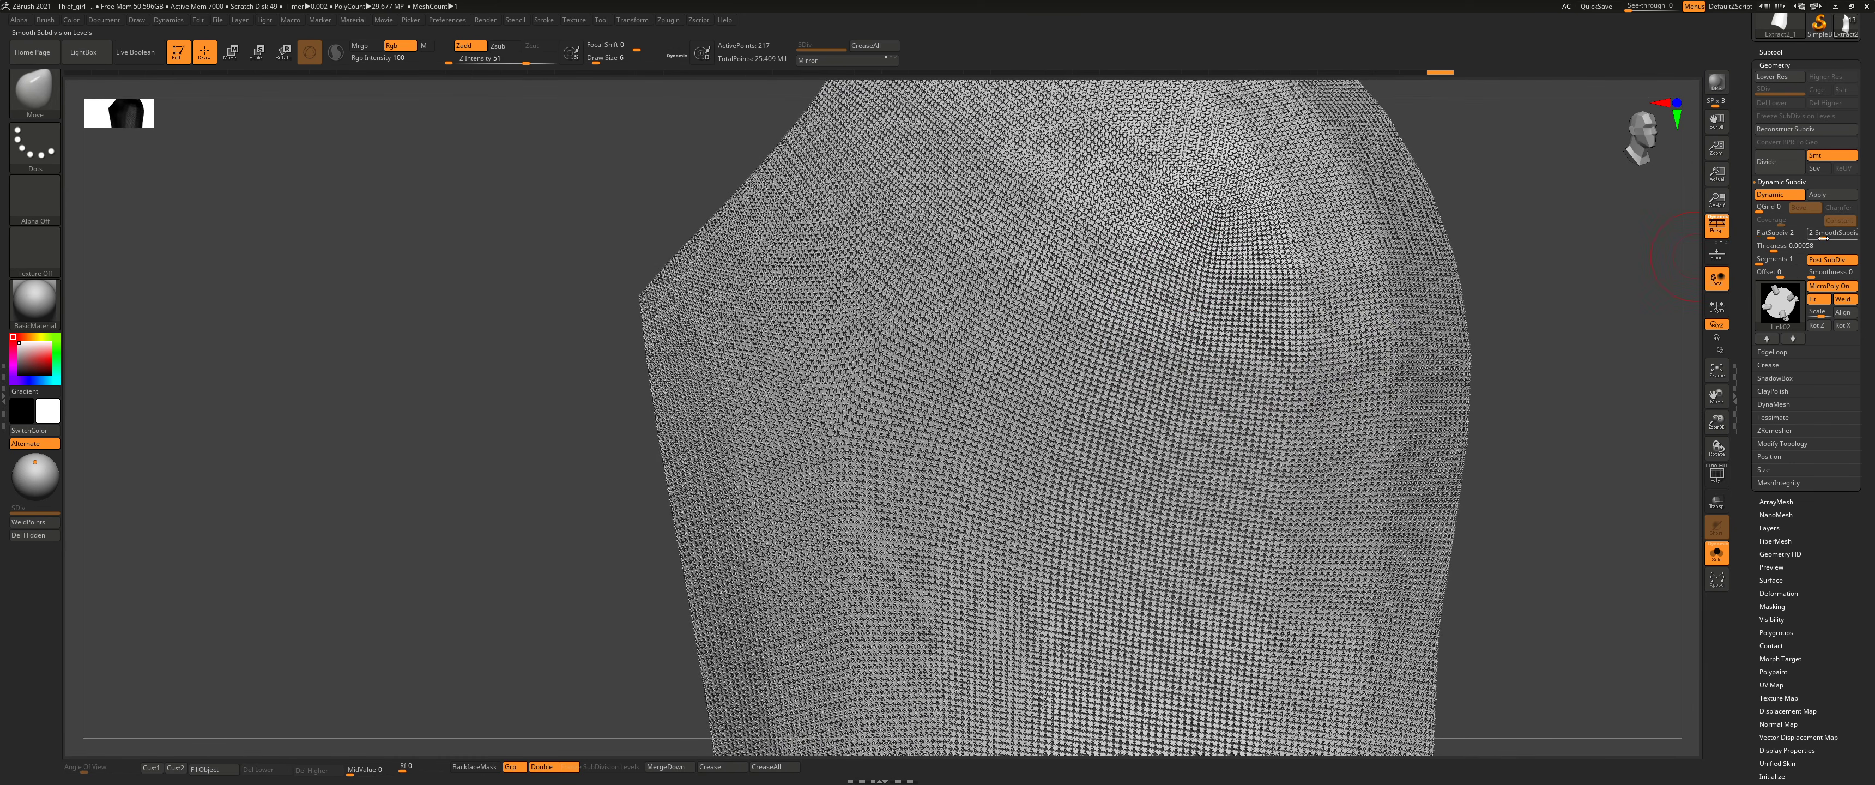
left_click_drag(1825, 236, 1769, 237)
right_click_drag(1428, 319, 1302, 427, "alt")
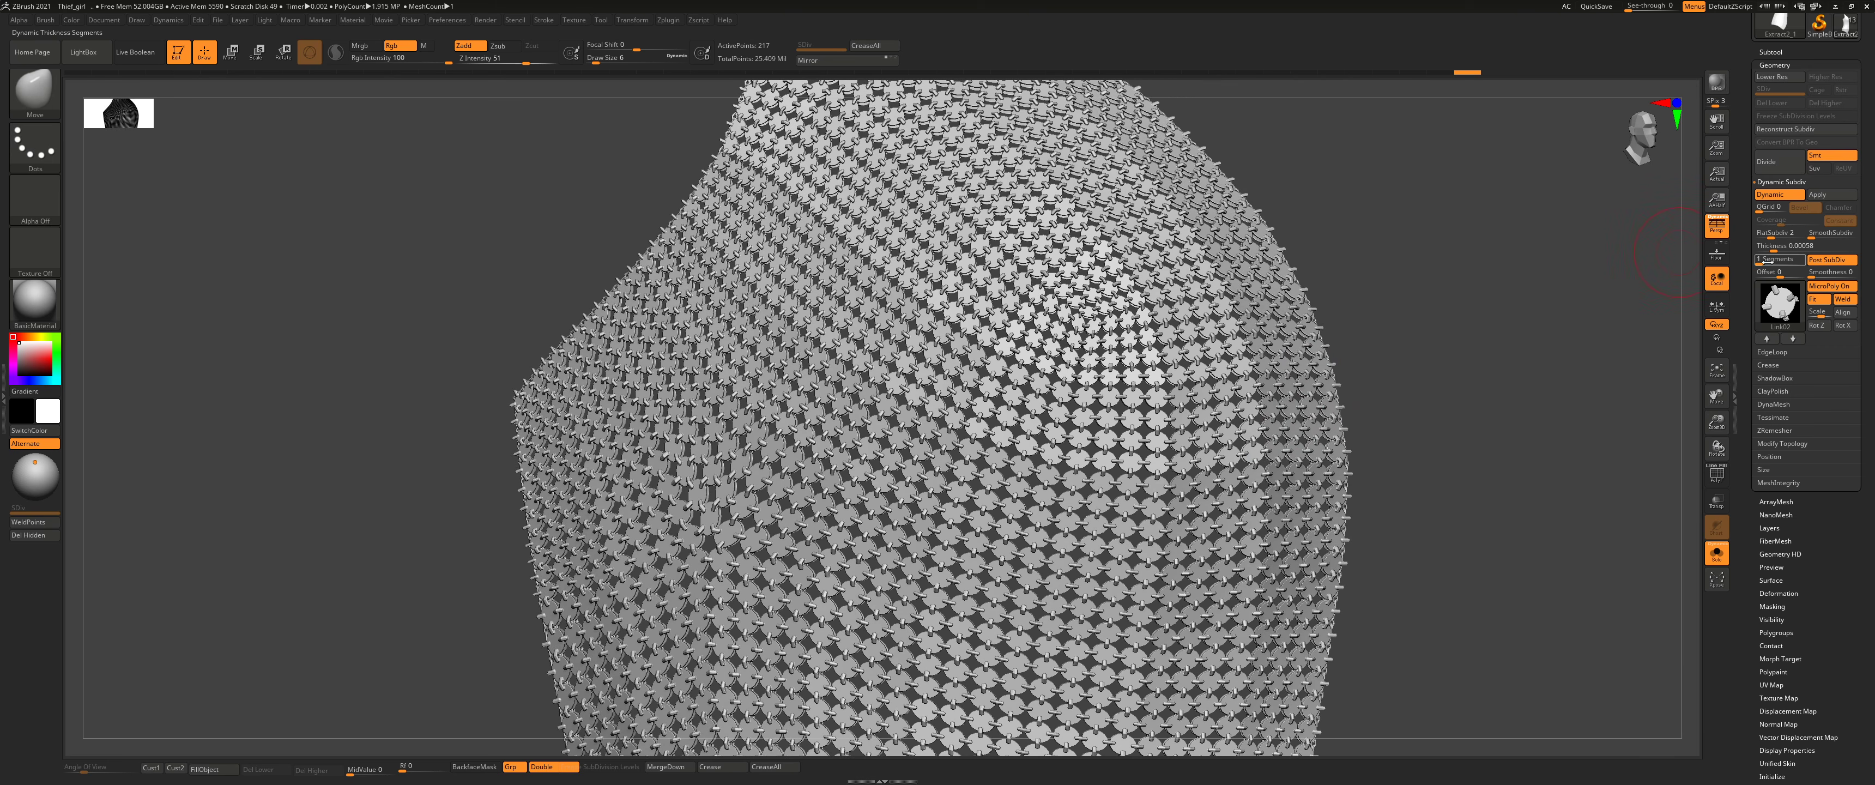
Step: Set the panel's FlatSubdiv level to 4 and examine the surface faceting from several angles
left_click(1783, 235)
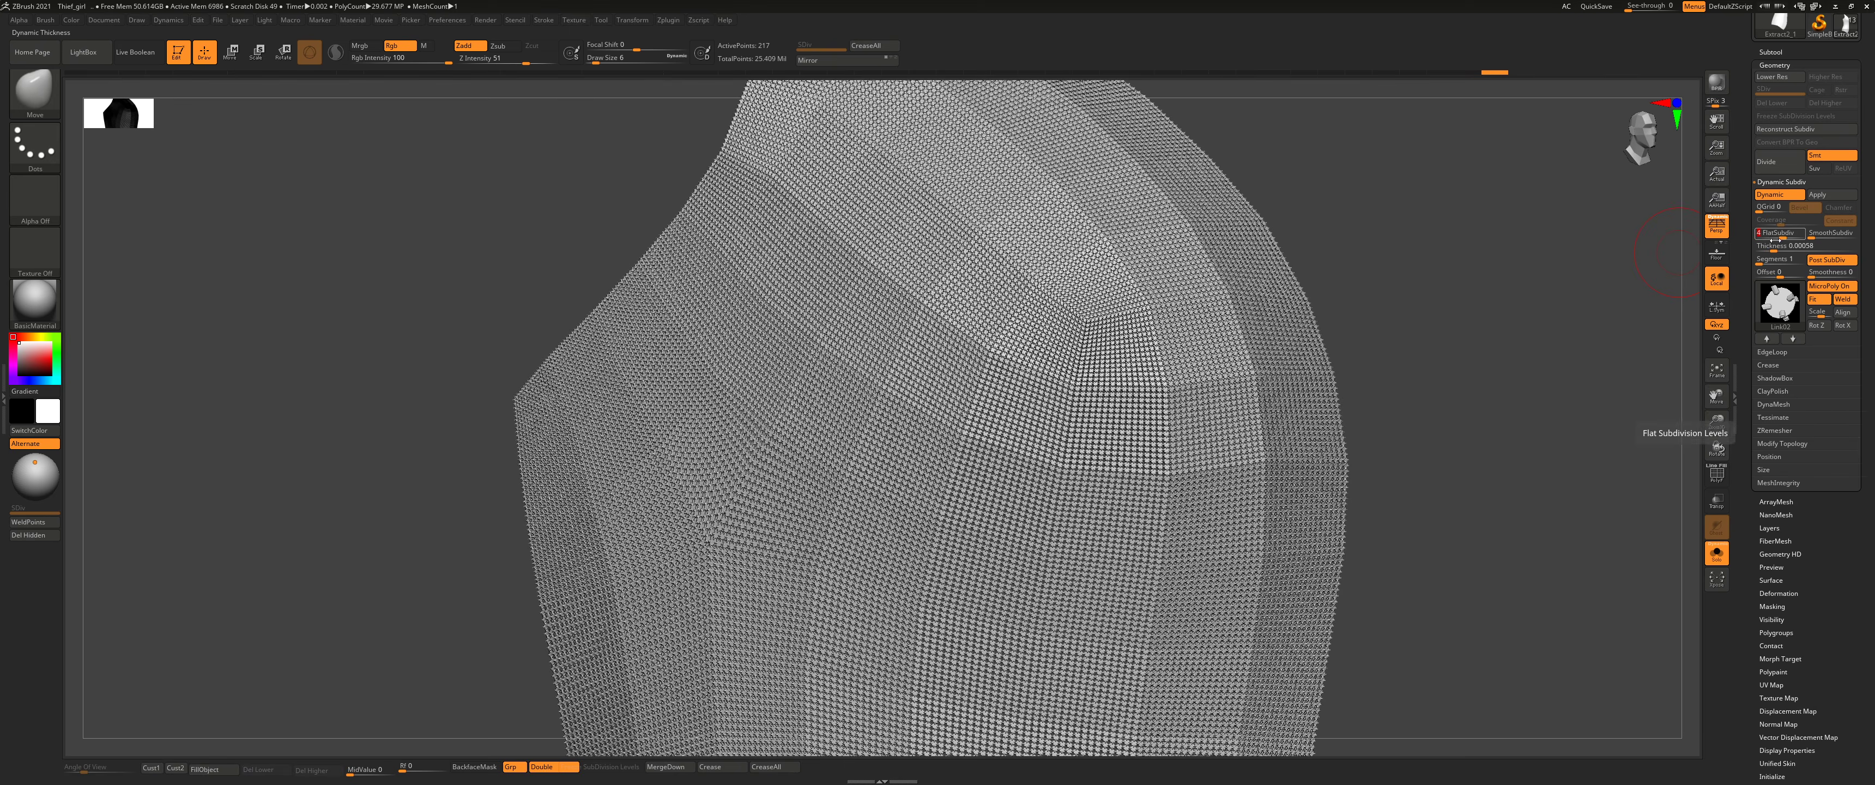
mouse_move(1409, 337)
right_mouse_down()
mouse_move(1165, 362)
mouse_move(1313, 384)
mouse_move(1361, 335)
right_mouse_up()
right_click_drag(1361, 335, 1059, 364, "ctrl")
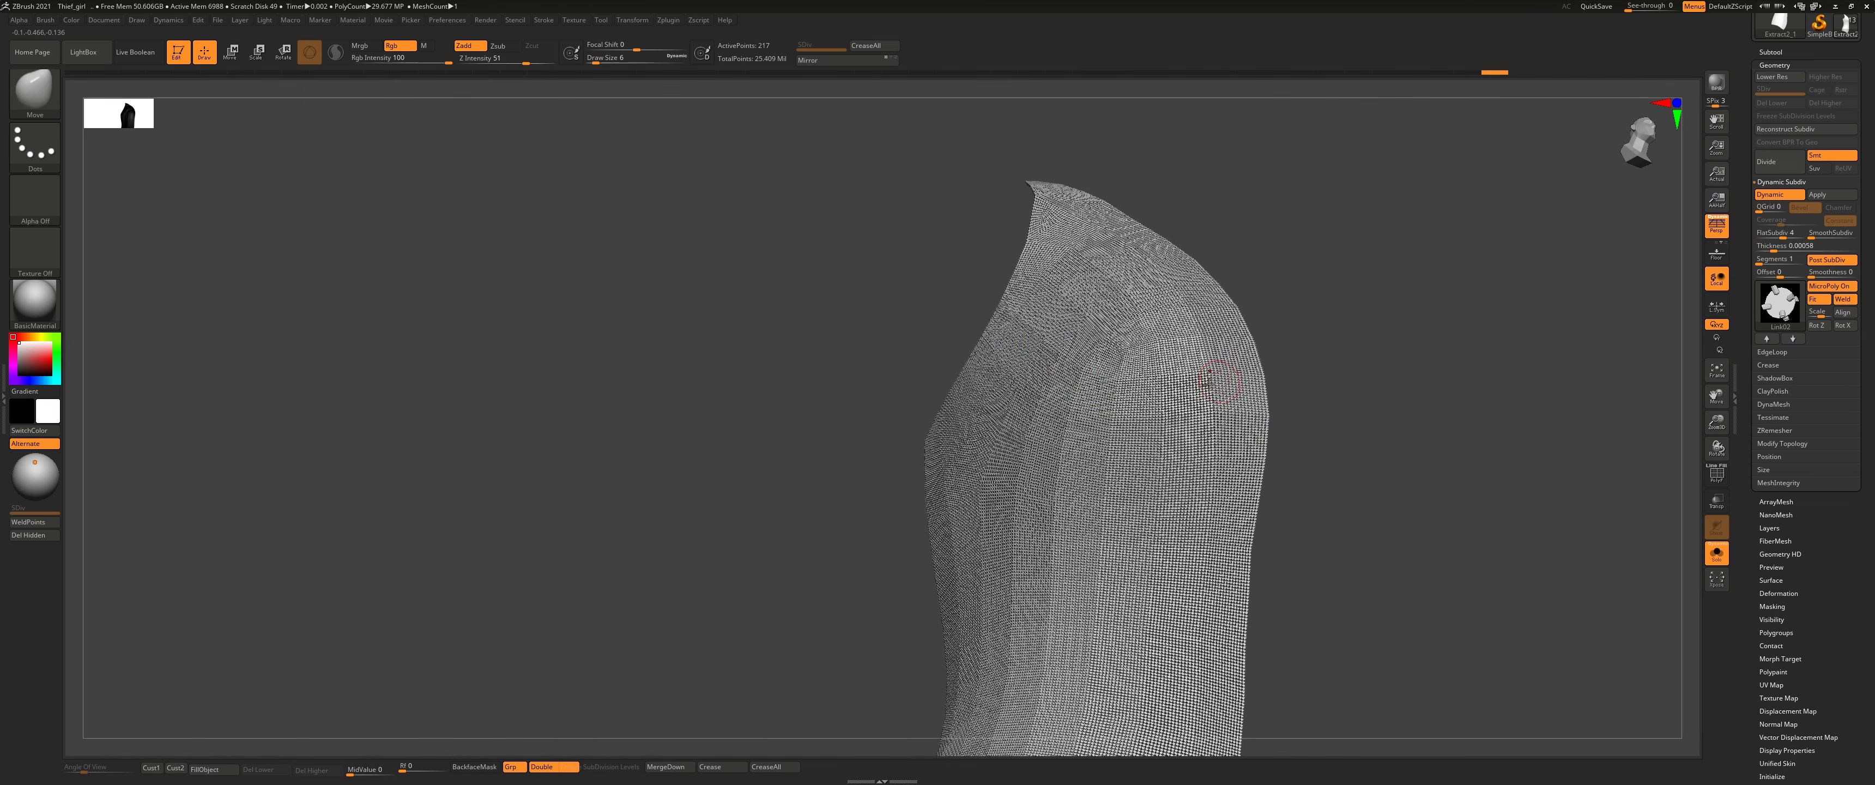
right_click_drag(1153, 390, 1098, 404, "ctrl")
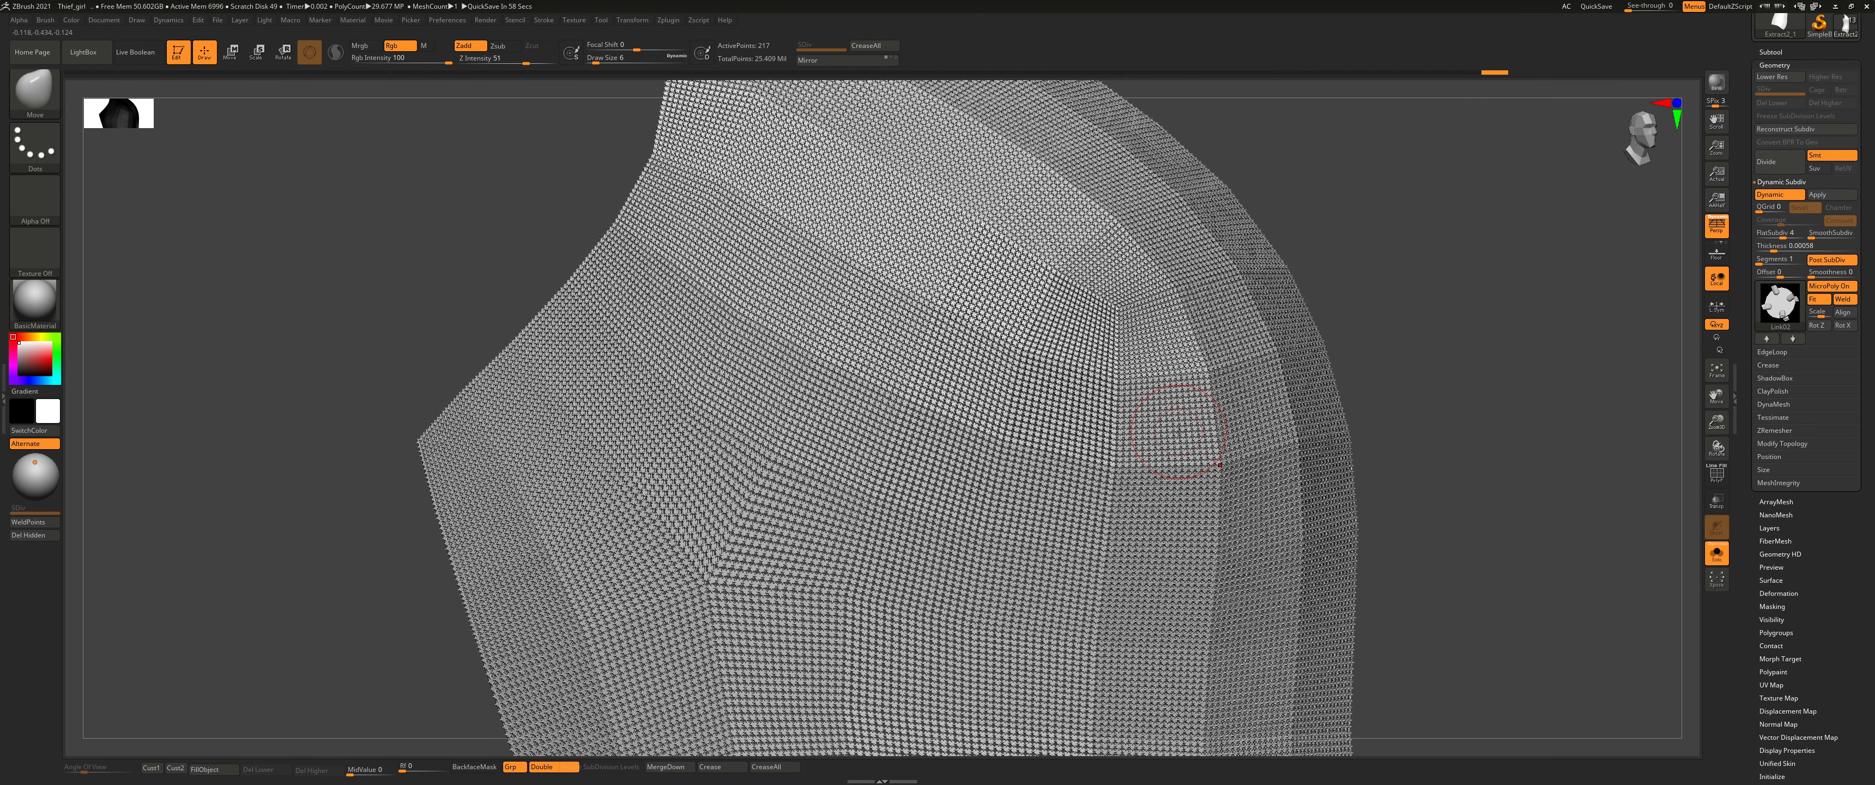
right_click_drag(1306, 305, 1179, 350)
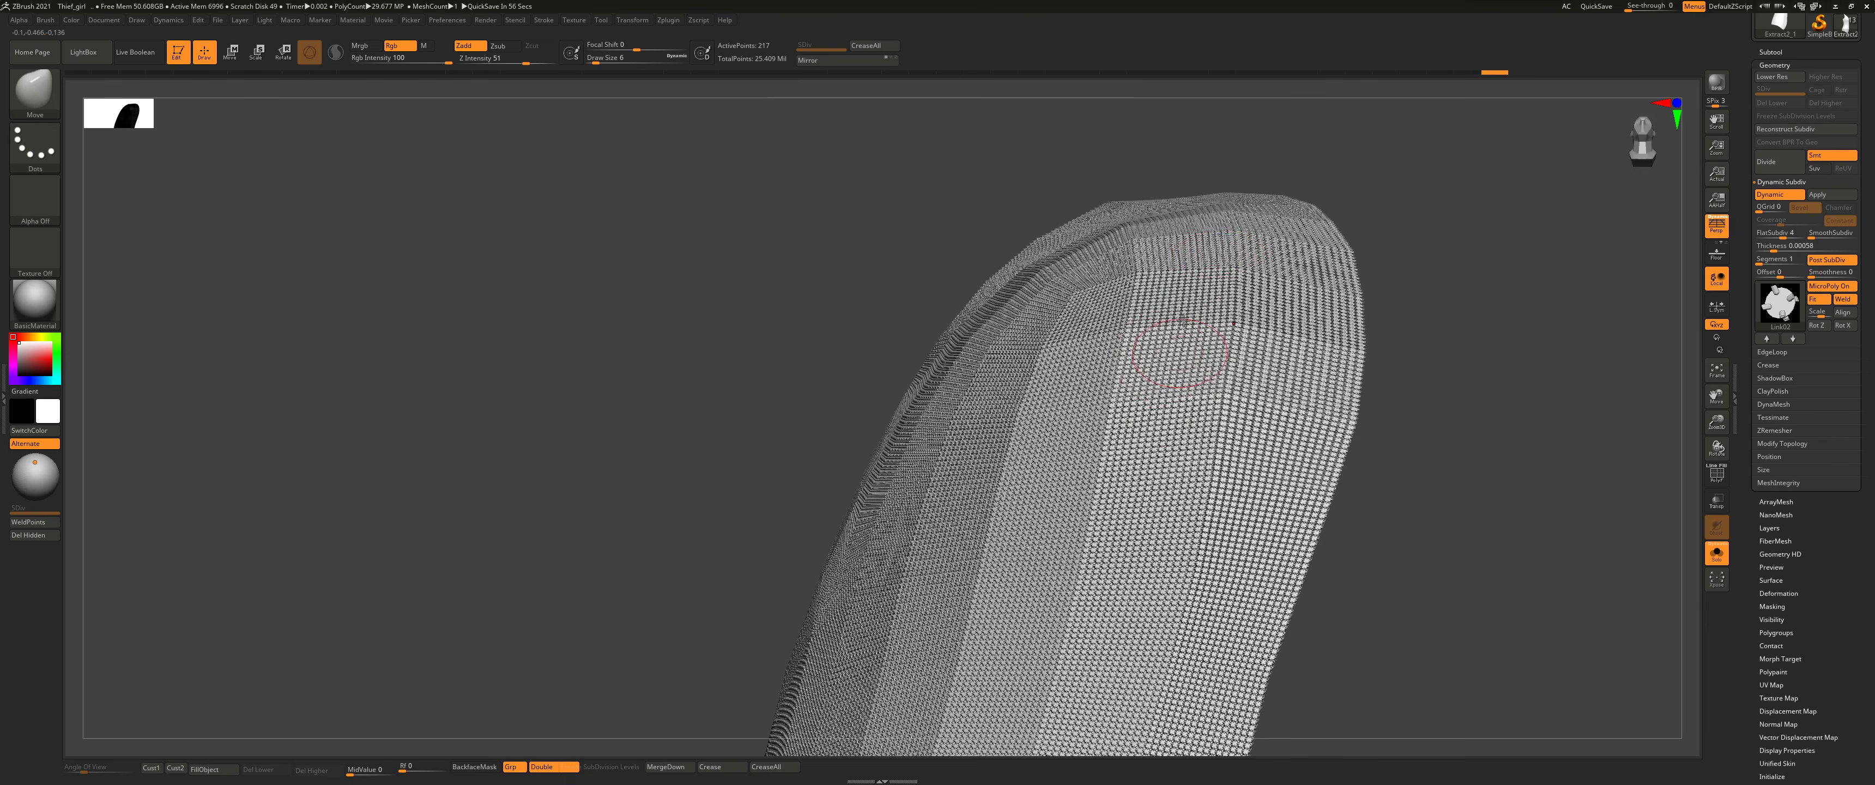
right_click_drag(1150, 299, 1209, 334)
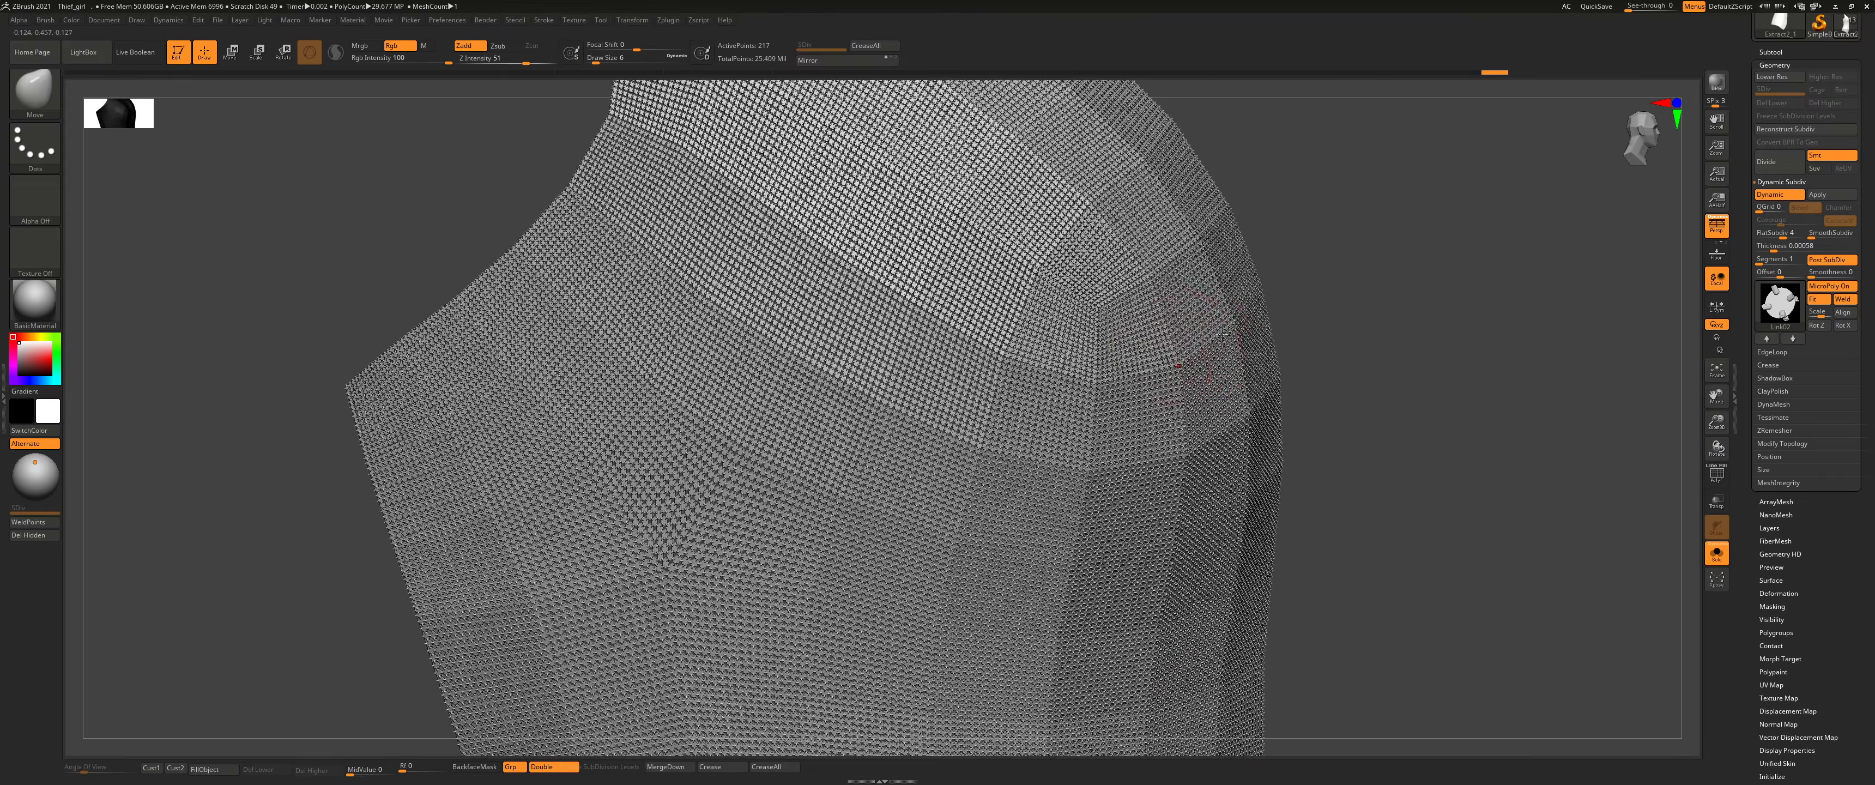
right_click_drag(1094, 374, 1118, 359)
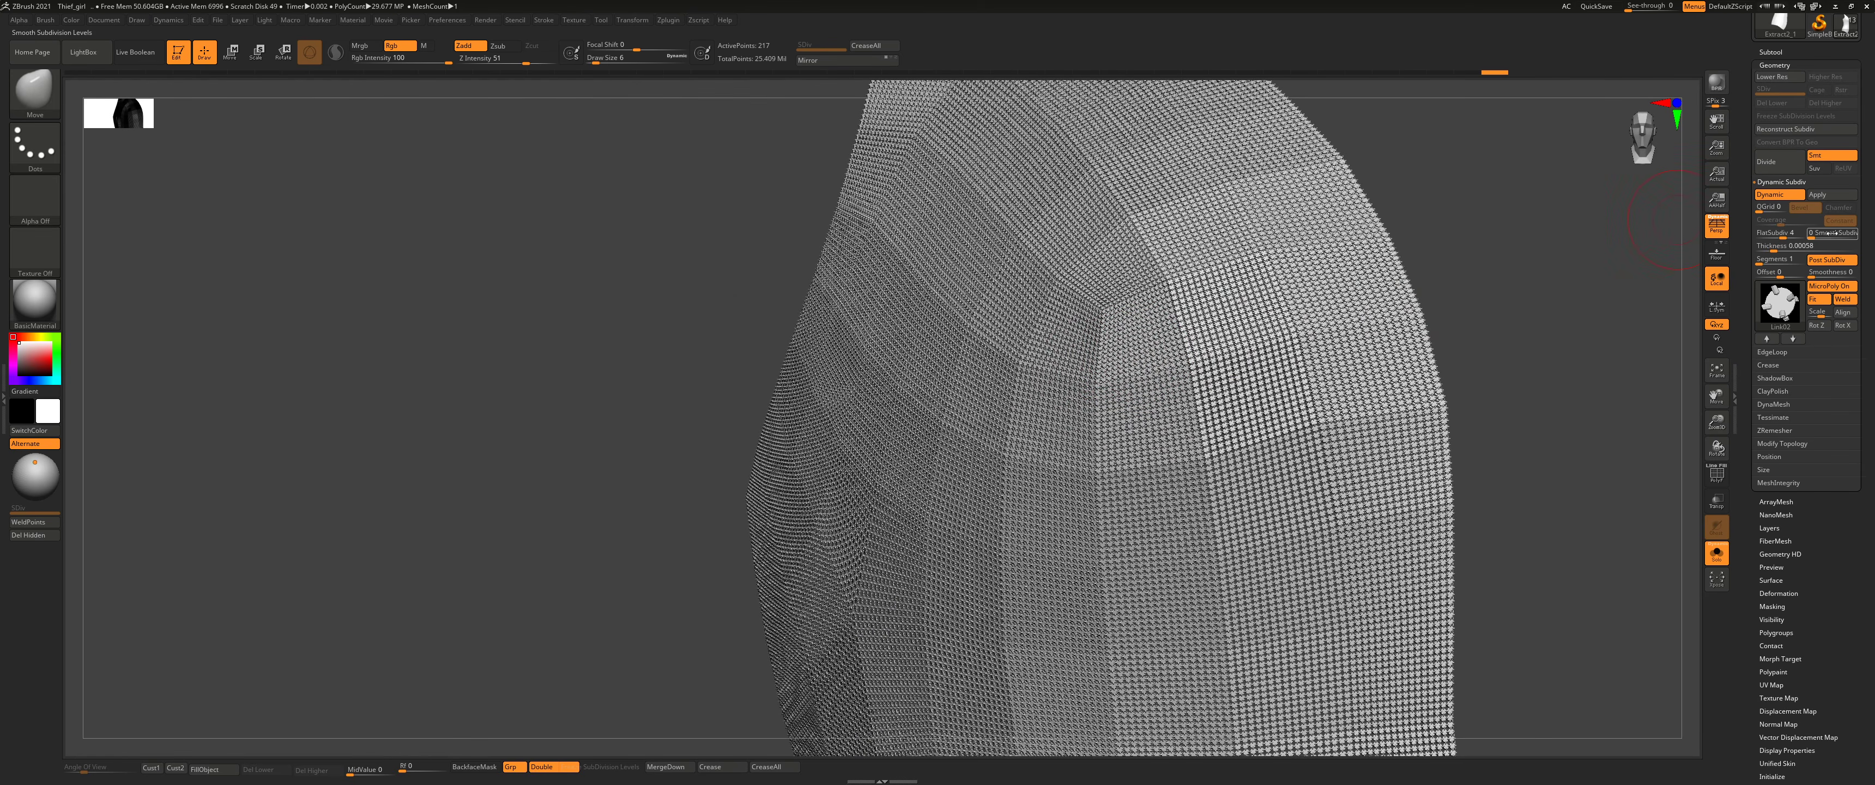
Step: Smooth the panel's surface with SmoothSubdiv and set its FlatSubdiv level to 1
left_click_drag(1813, 235, 1743, 239)
mouse_move(1413, 302)
right_mouse_down("ctrl")
mouse_move(1456, 364)
mouse_move(1463, 226)
mouse_move(1493, 260)
right_mouse_up("ctrl")
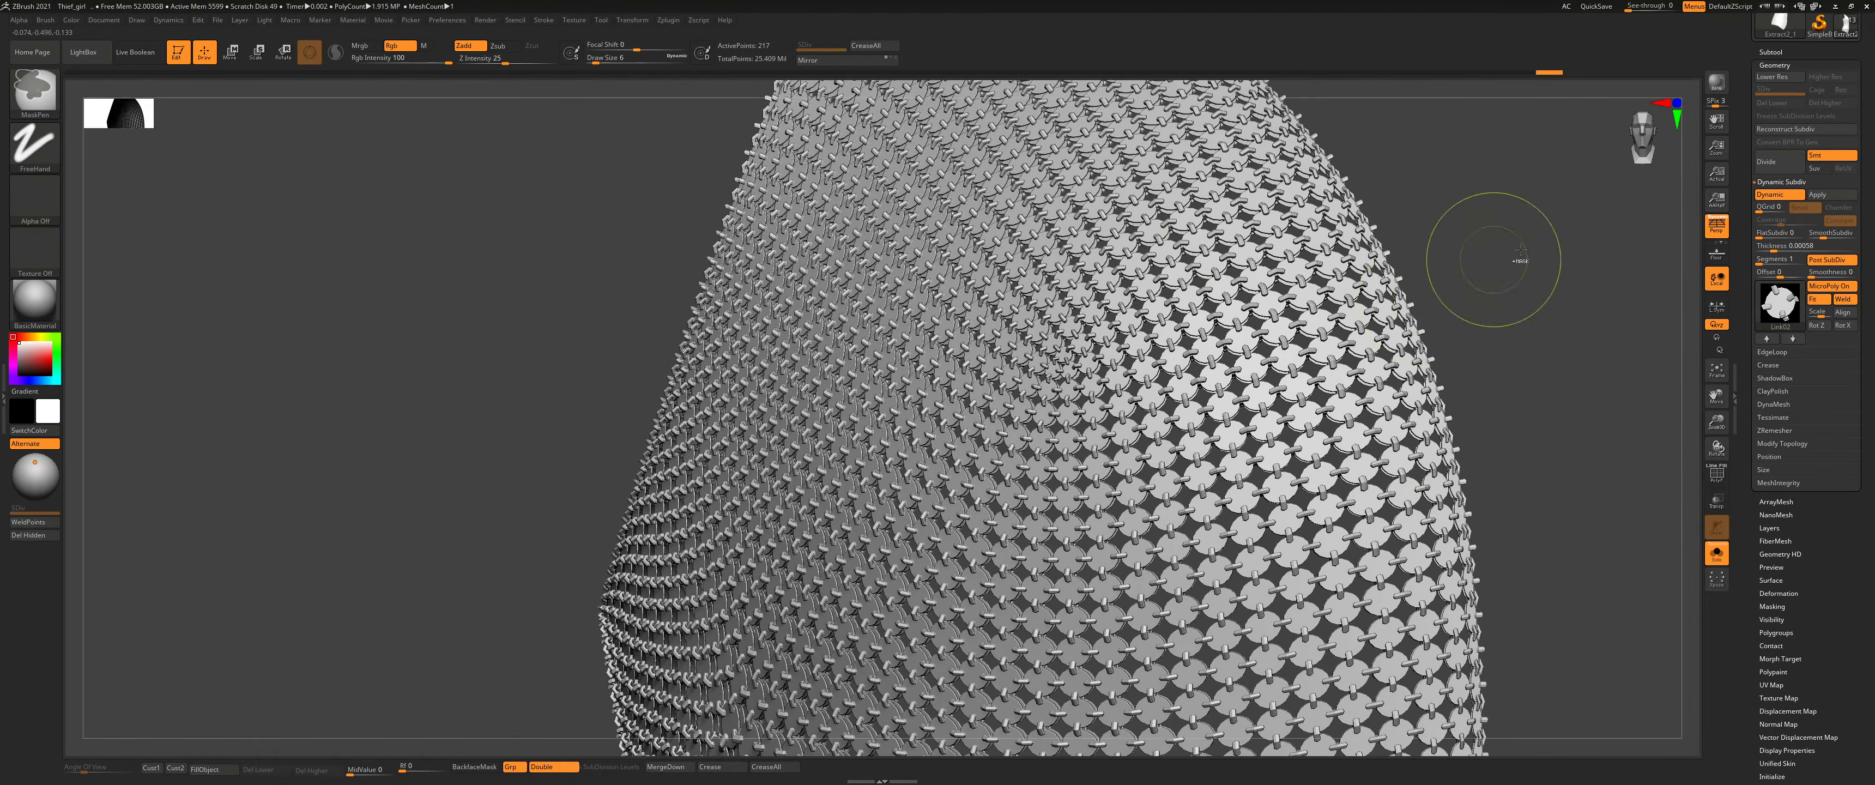
left_click_drag(1773, 232, 1775, 232)
right_click_drag(1324, 365, 1593, 248)
Step: Try additional Dynamic Subdiv thickness segments on the Link02 panel and inspect the links up close from front and side
left_click_drag(1762, 260, 1769, 261)
right_click_drag(1400, 357, 1361, 371)
right_click_drag(1321, 305, 1339, 349, "ctrl")
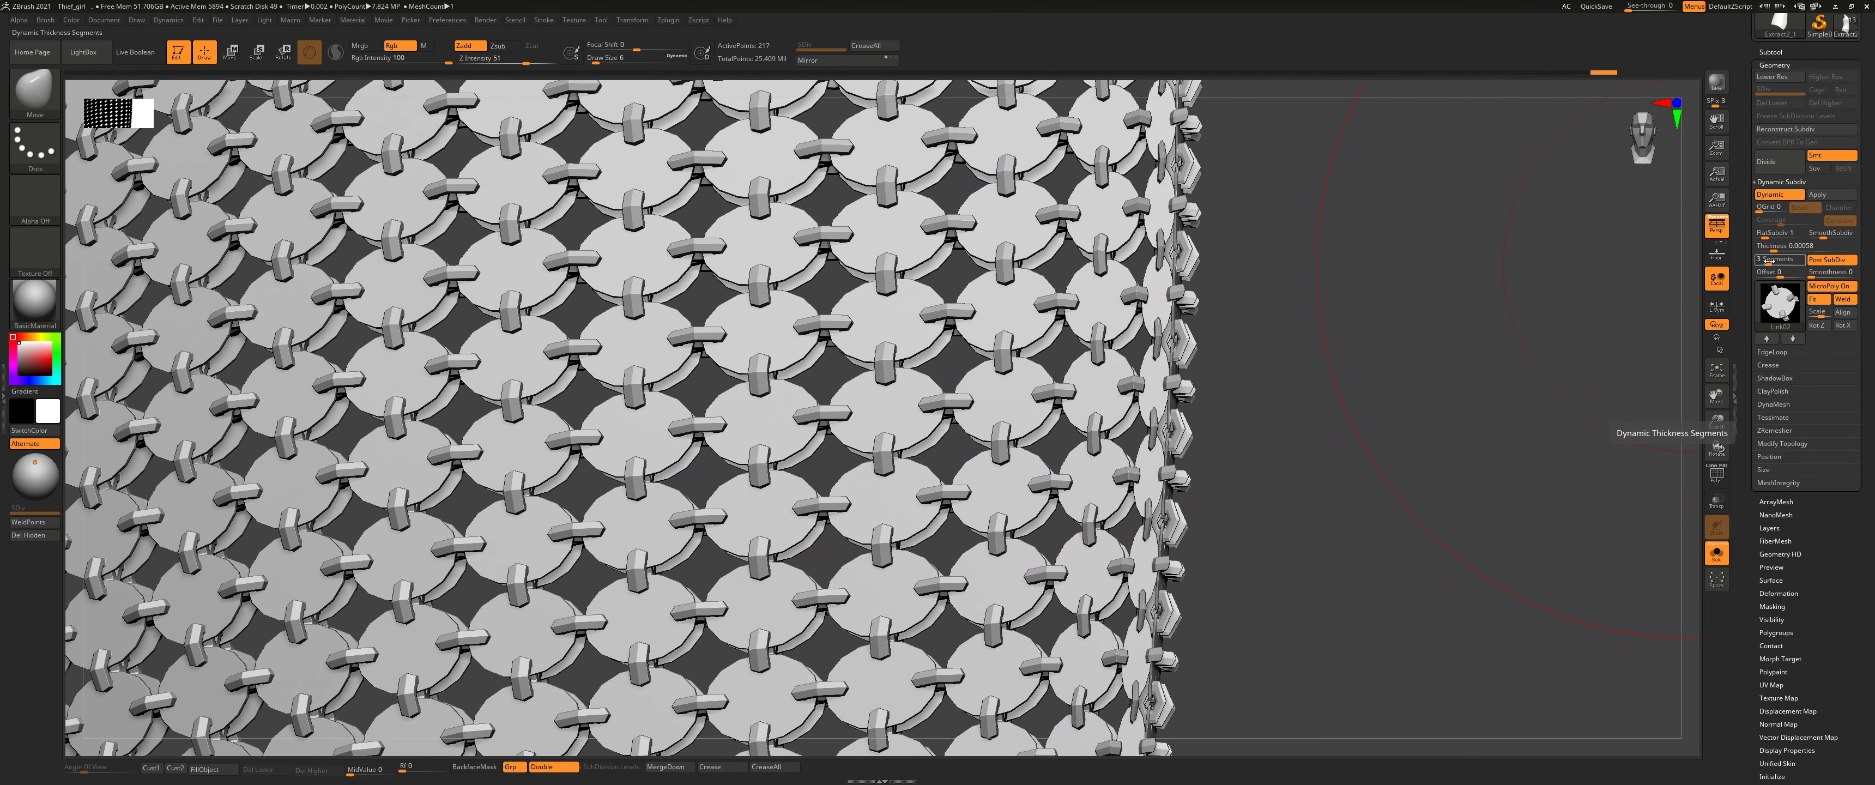
left_click_drag(1767, 262, 1760, 262)
right_click_drag(1383, 305, 1667, 393)
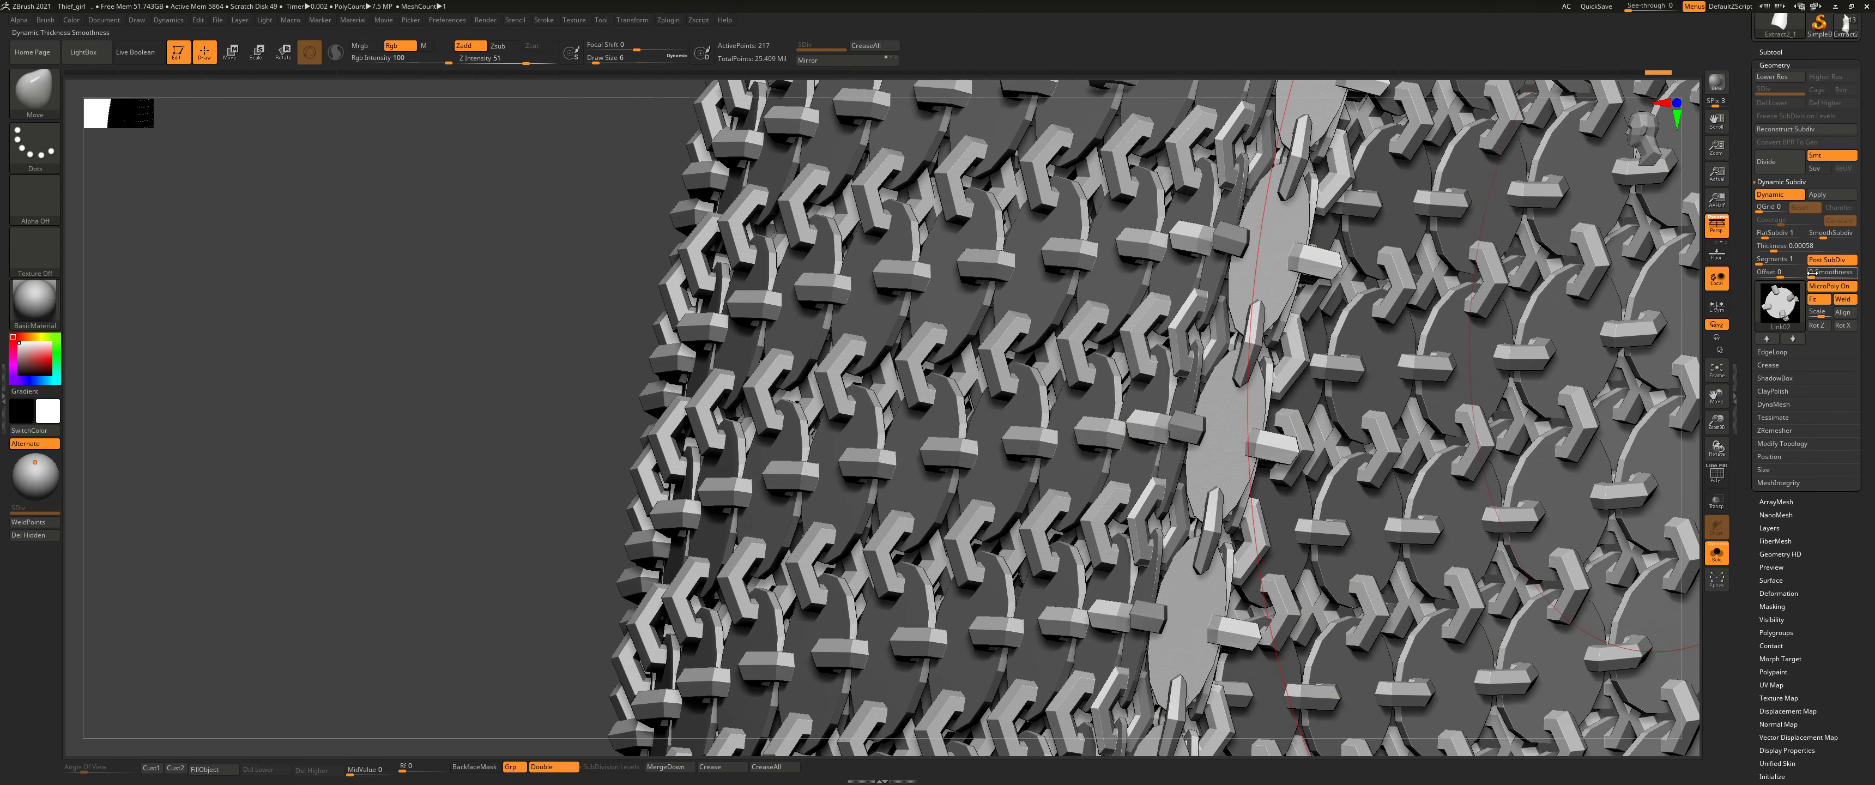
Step: Try a much higher thickness segment count, then a lower one, checking the rings along the panel's border
left_click_drag(1763, 260, 1792, 261)
right_click_drag(1417, 335, 1188, 308)
left_click_drag(1189, 308, 1159, 373)
right_click_drag(1167, 384, 1204, 337, "ctrl")
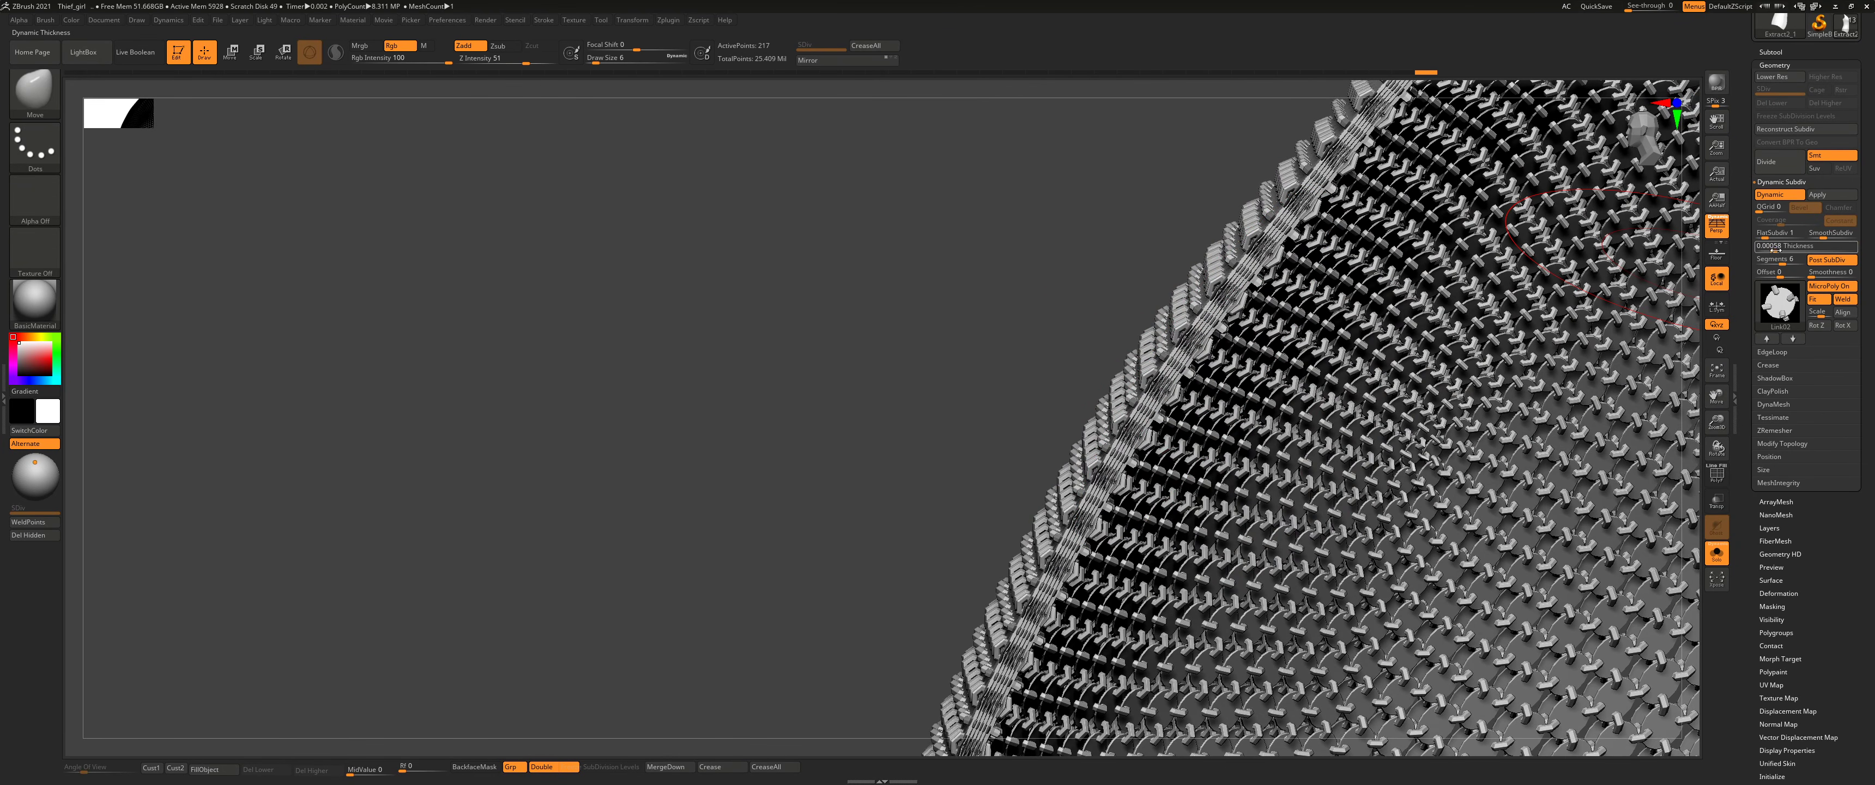
left_click_drag(1776, 261, 1770, 260)
scroll(1204, 312, "up", 2)
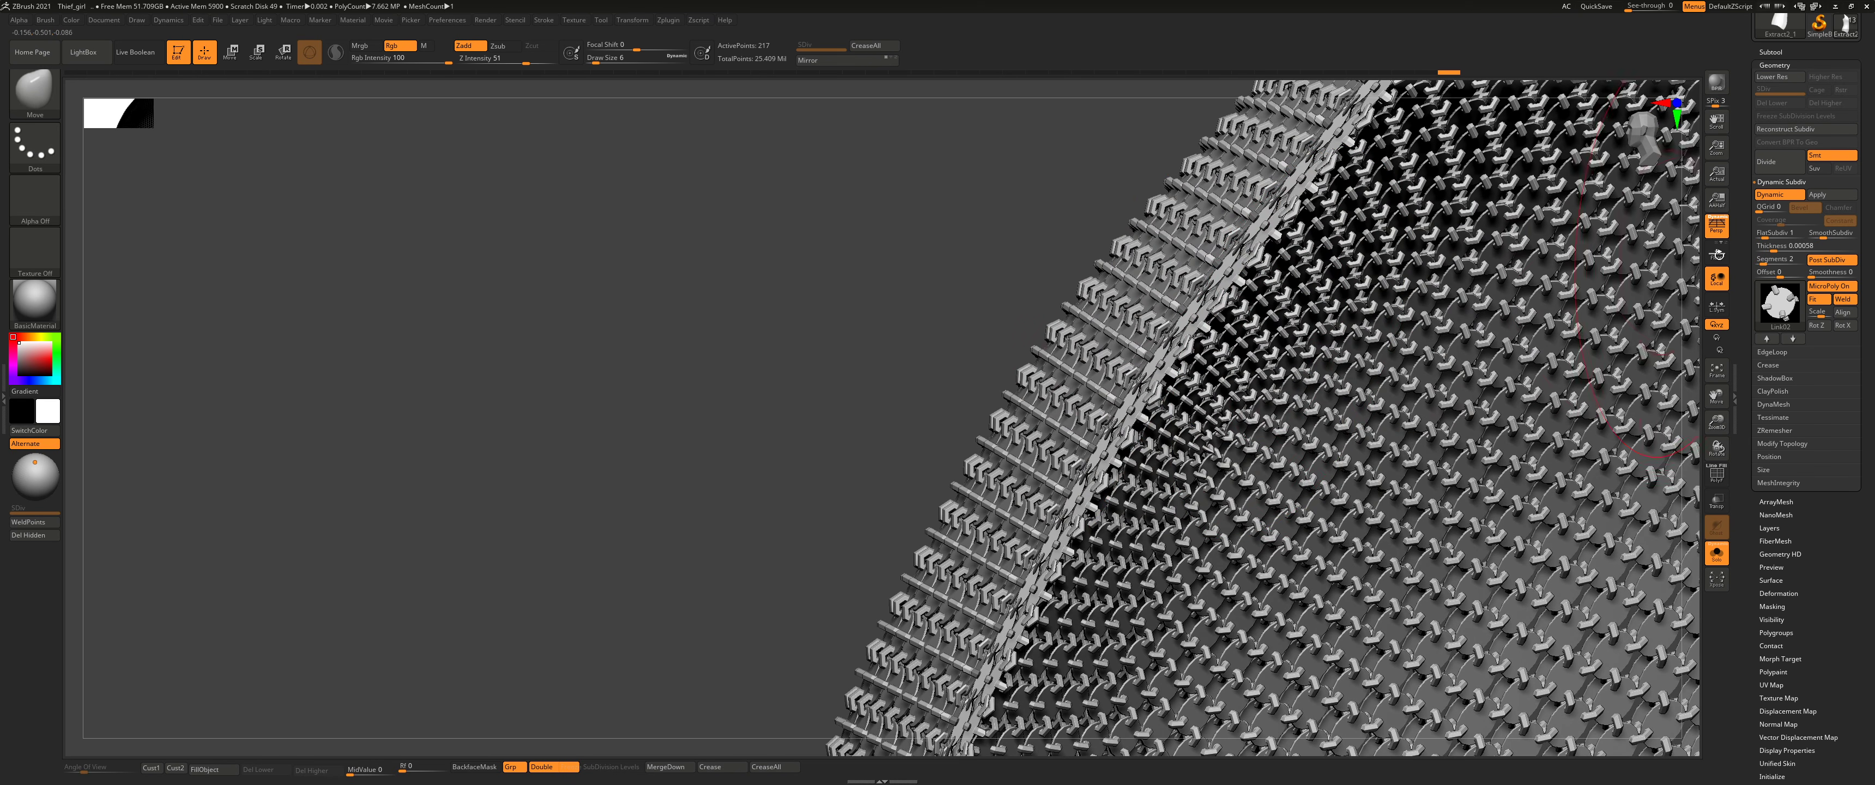
Step: Set the thickness segments to 1 and view the link pattern across the whole panel
left_click_drag(1747, 264, 1747, 264)
scroll(1458, 389, "down", 5)
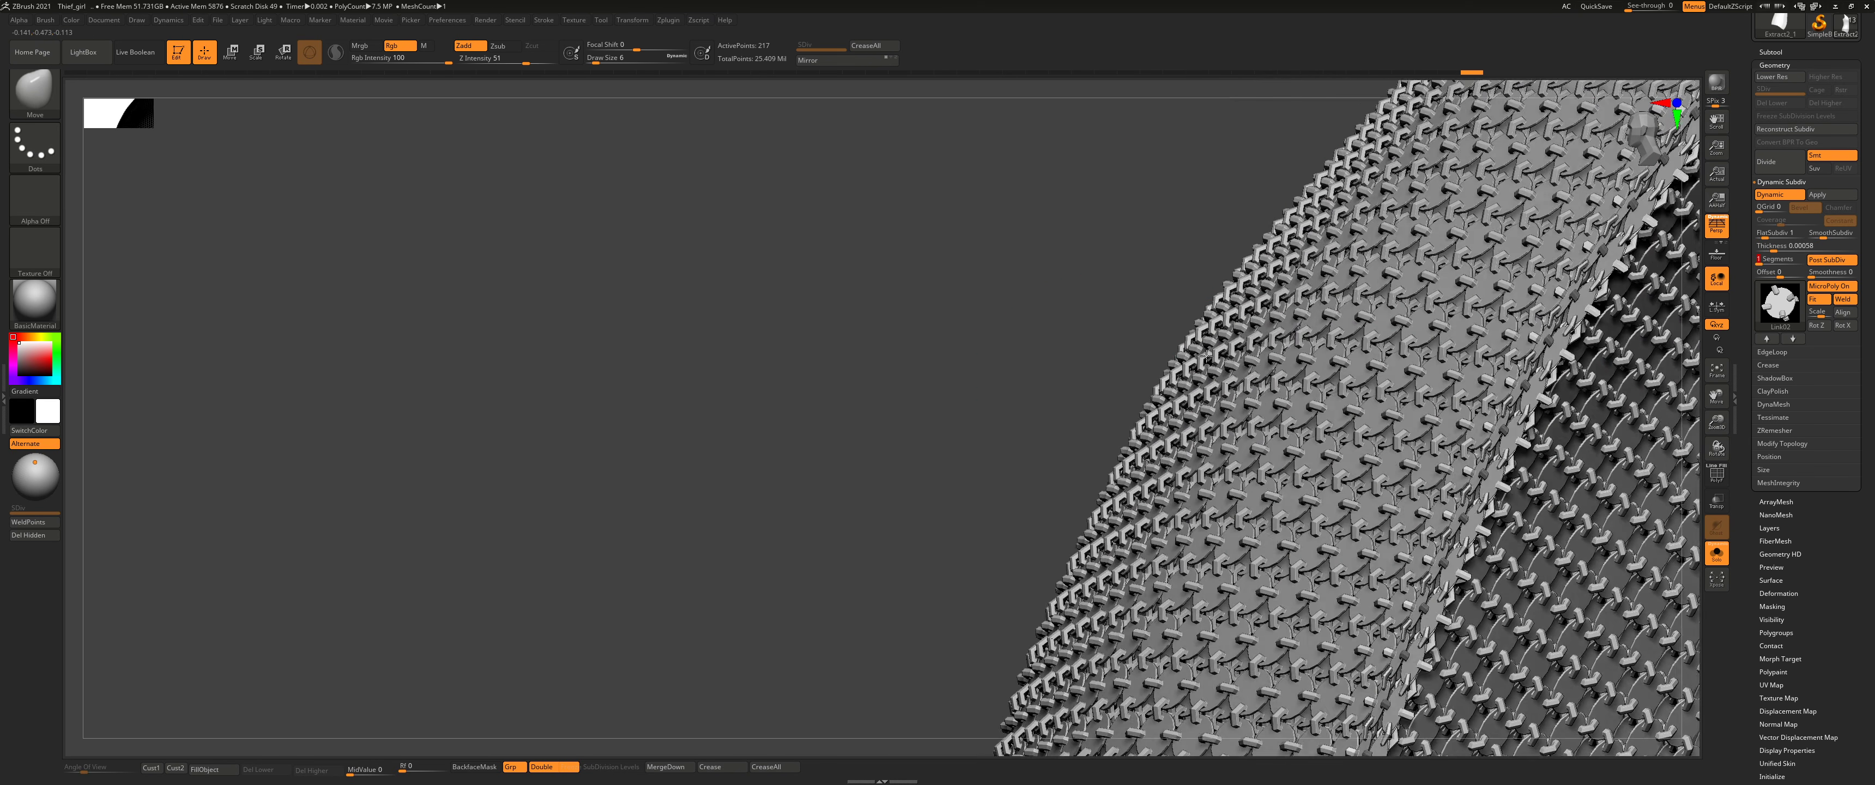
right_click_drag(1367, 323, 1293, 326, "alt")
right_click_drag(1449, 262, 1477, 264)
left_click_drag(1477, 264, 1230, 318)
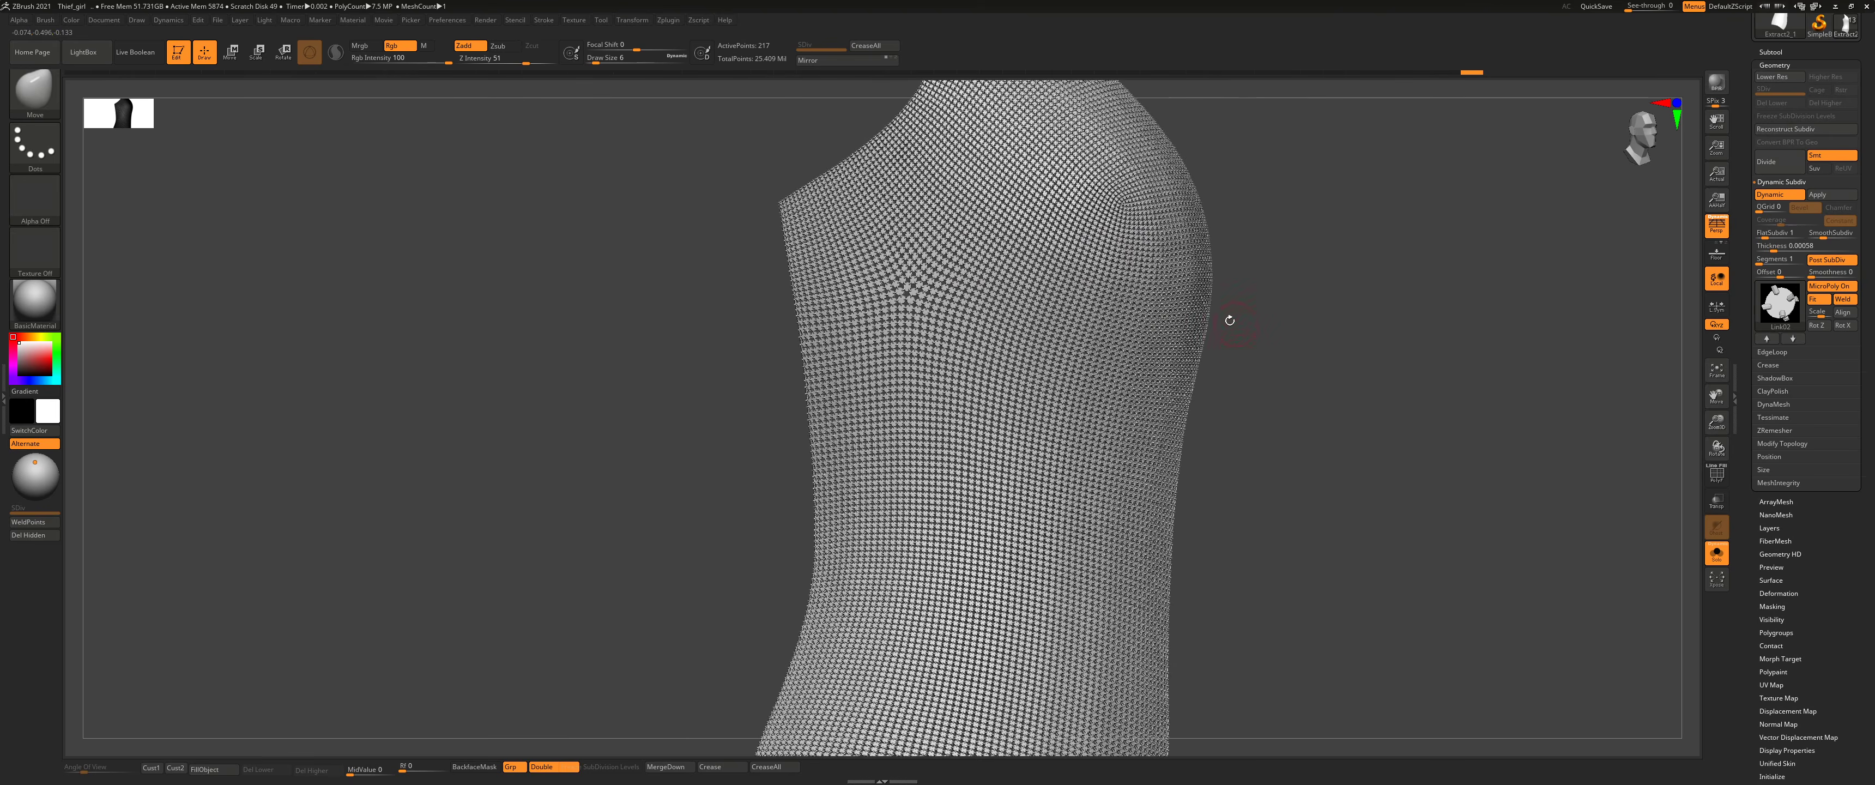
Step: Apply the panel's Dynamic Subdiv as real geometry and show it together with the body and other costume pieces
scroll(1231, 318, "up", 5)
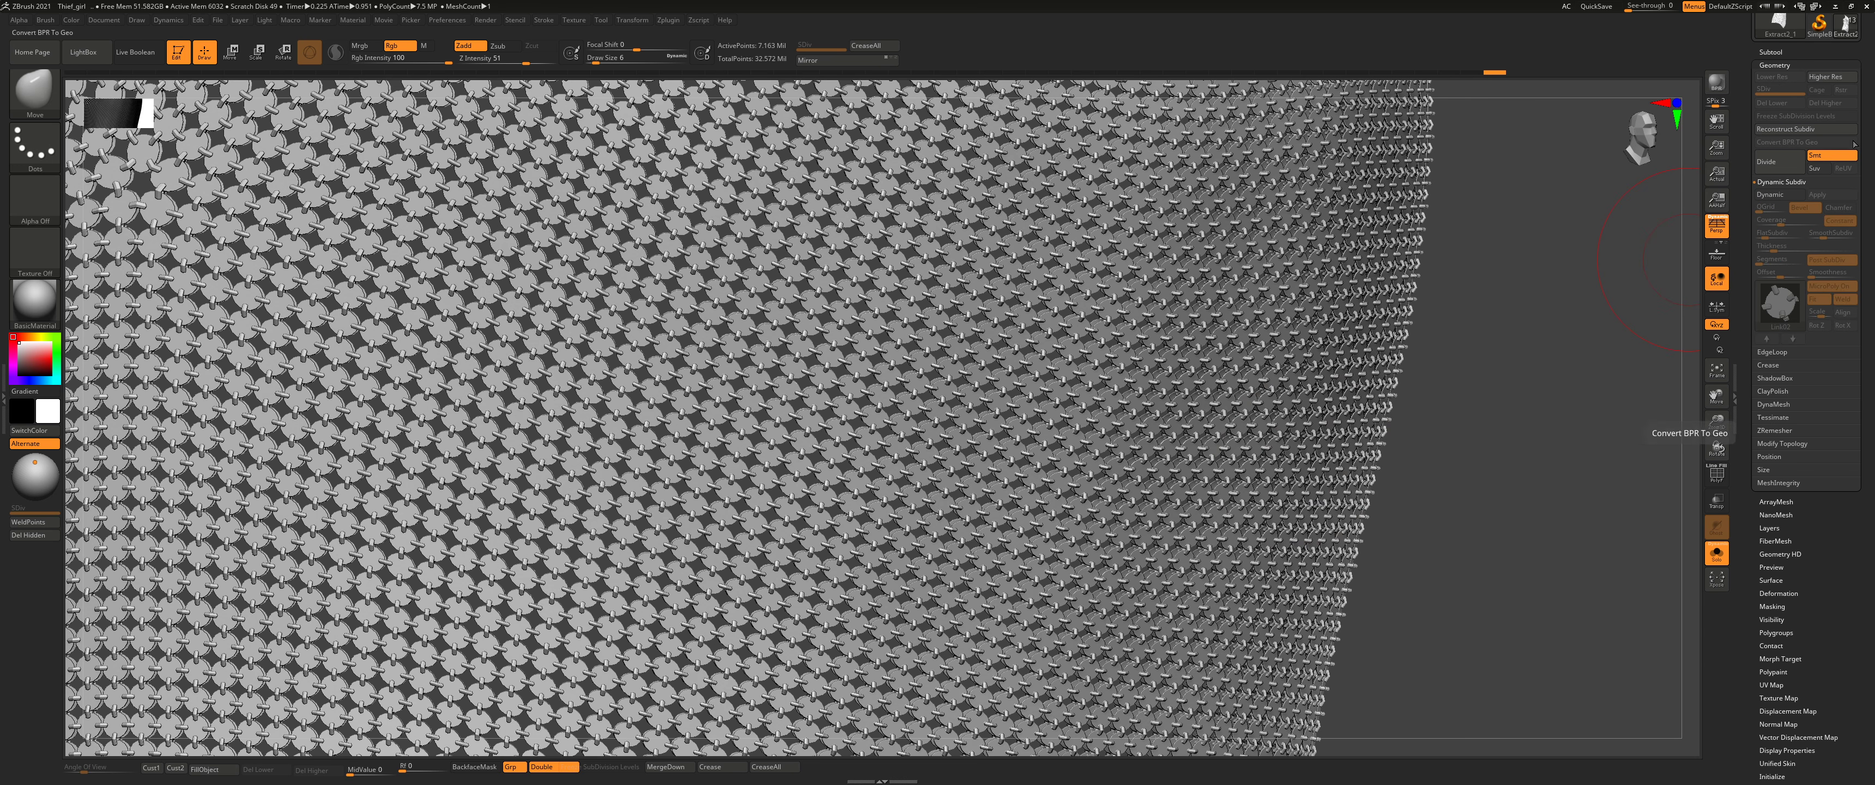
scroll(1774, 52, "down", 1)
left_click(1770, 38)
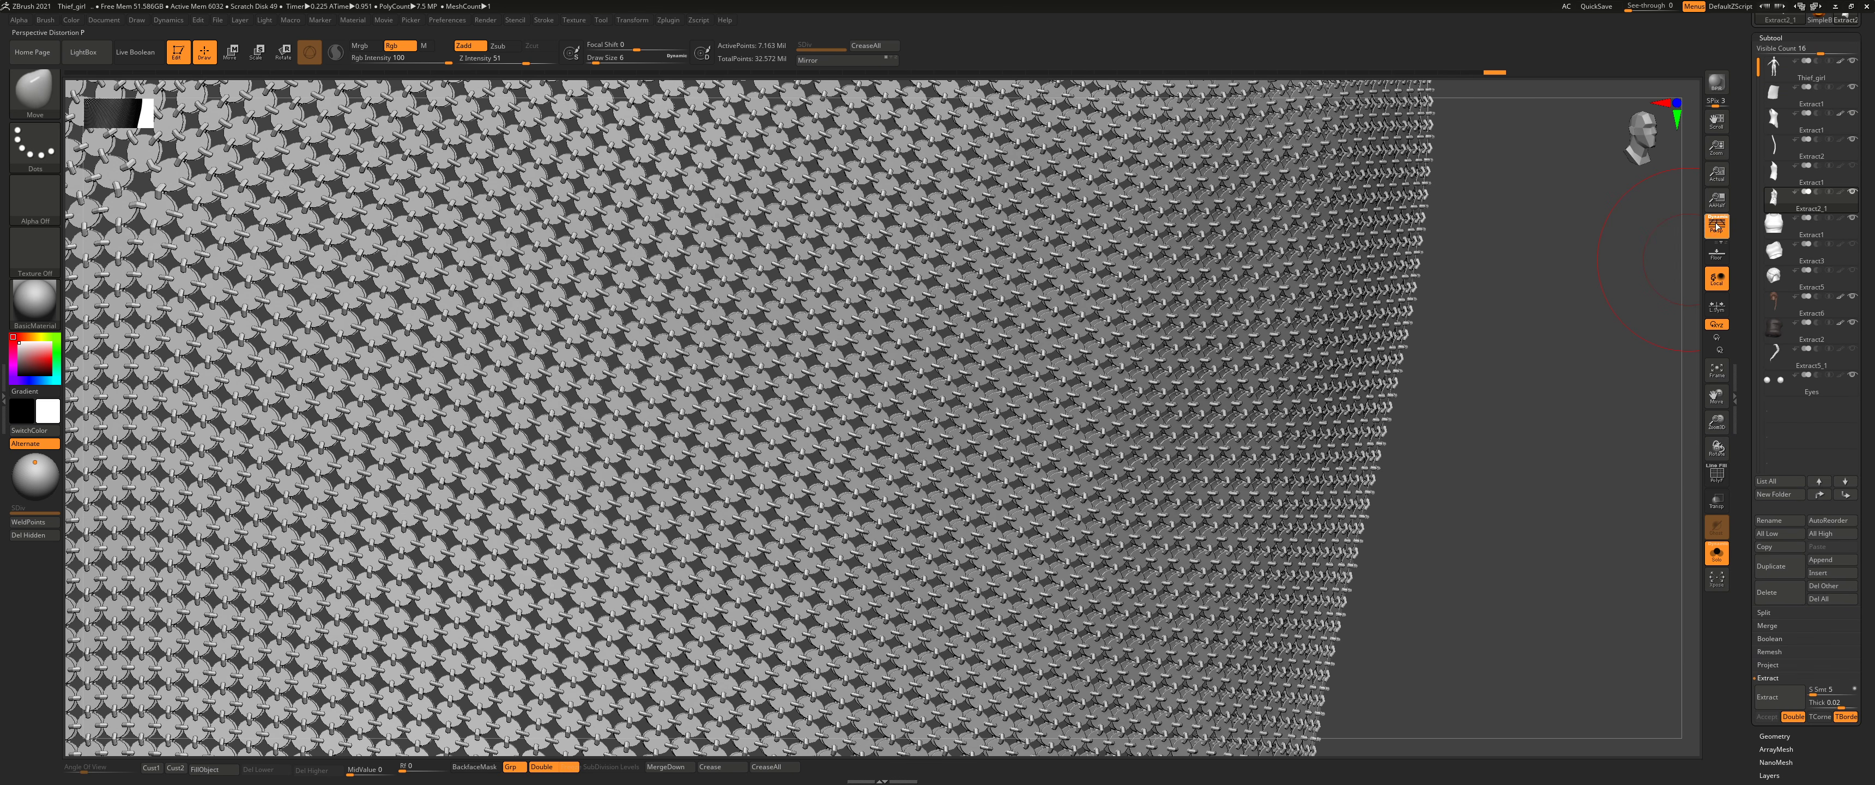
left_click(1717, 555)
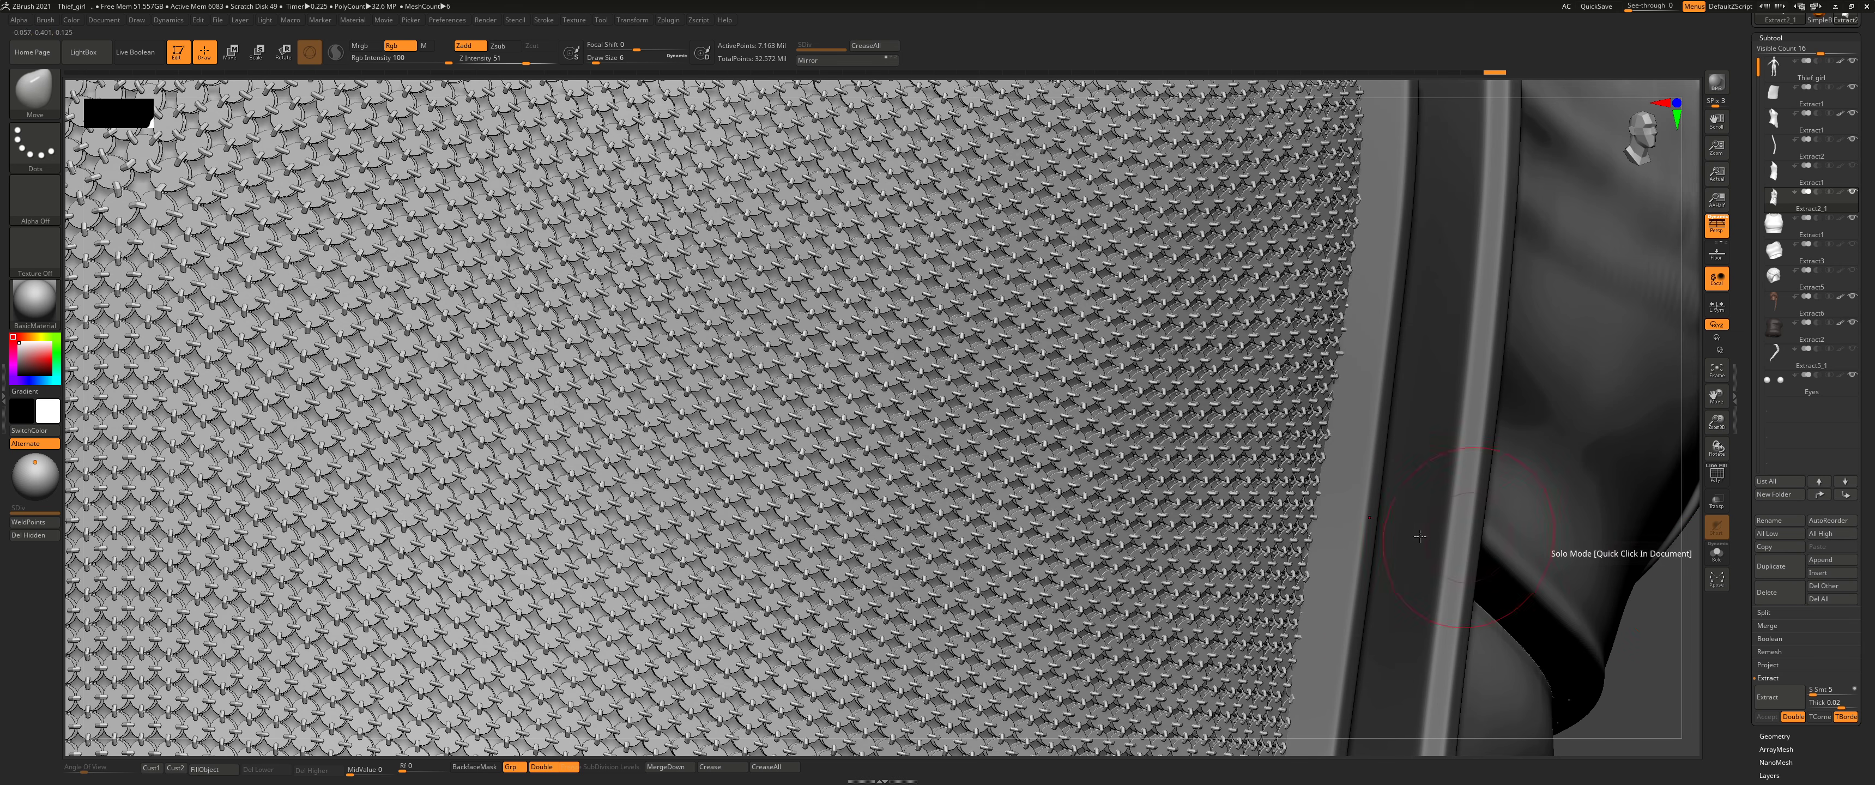
mouse_move(1319, 468)
right_mouse_down("ctrl")
mouse_move(1054, 347)
mouse_move(1012, 284)
right_mouse_up("ctrl")
mouse_move(1170, 438)
right_mouse_down()
mouse_move(998, 451)
mouse_move(1033, 456)
right_mouse_up()
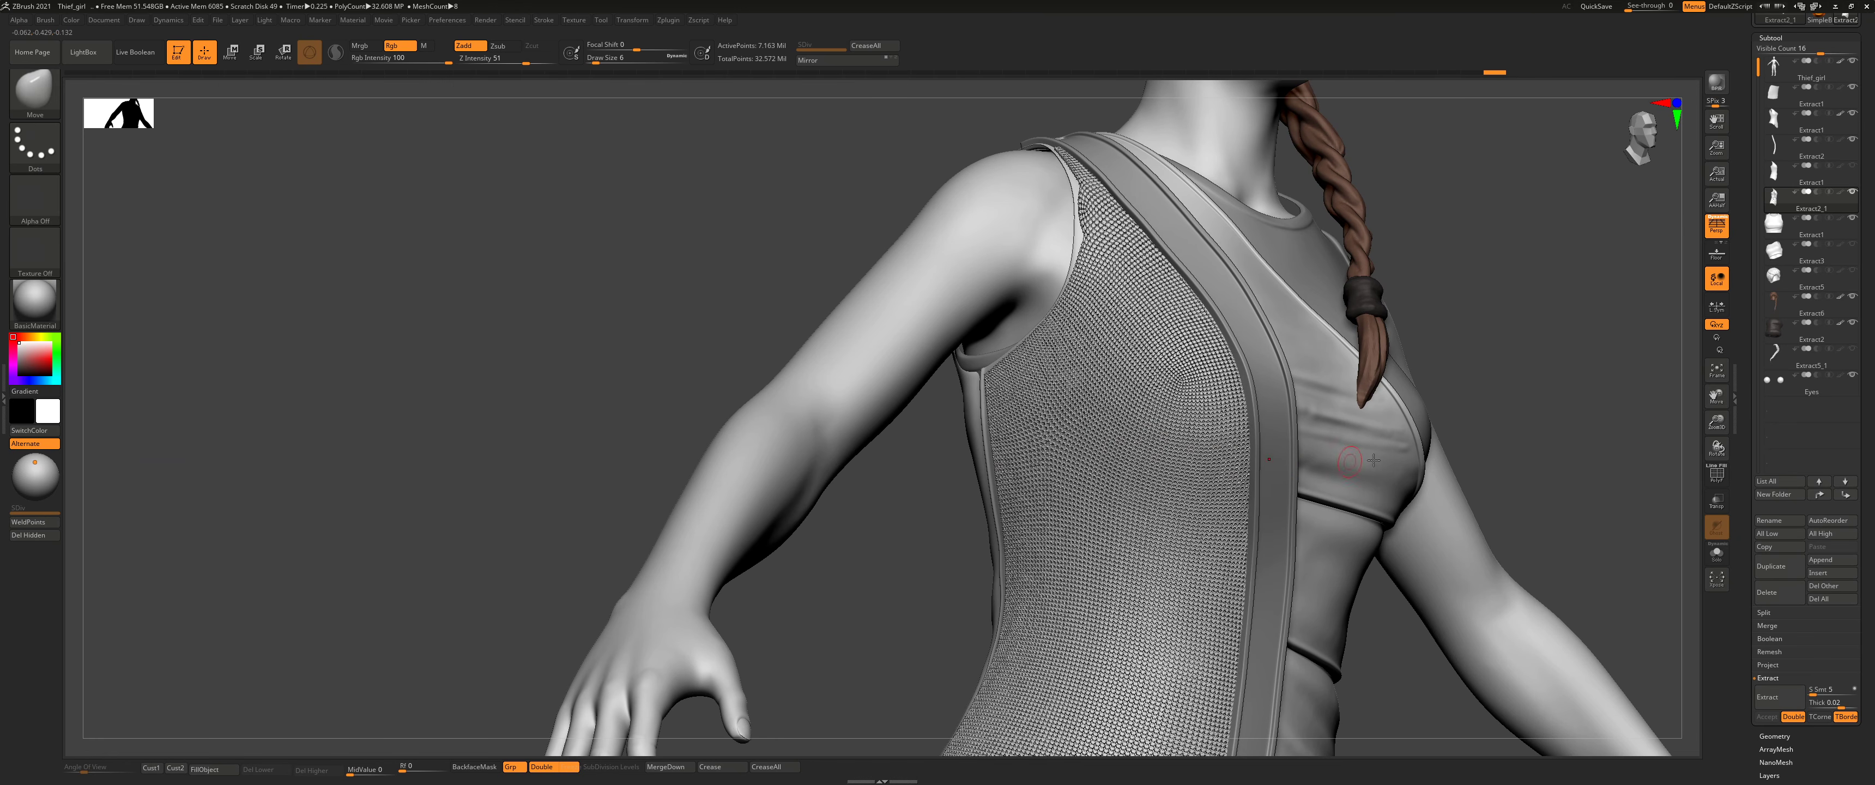
Step: Isolate the Link02 panel again, view it closer and open its geometry settings
left_click(1722, 559)
mouse_move(1314, 489)
right_mouse_down()
mouse_move(1242, 493)
mouse_move(1294, 498)
mouse_move(1291, 551)
mouse_move(1319, 529)
mouse_move(1130, 394)
mouse_move(1373, 460)
right_mouse_up()
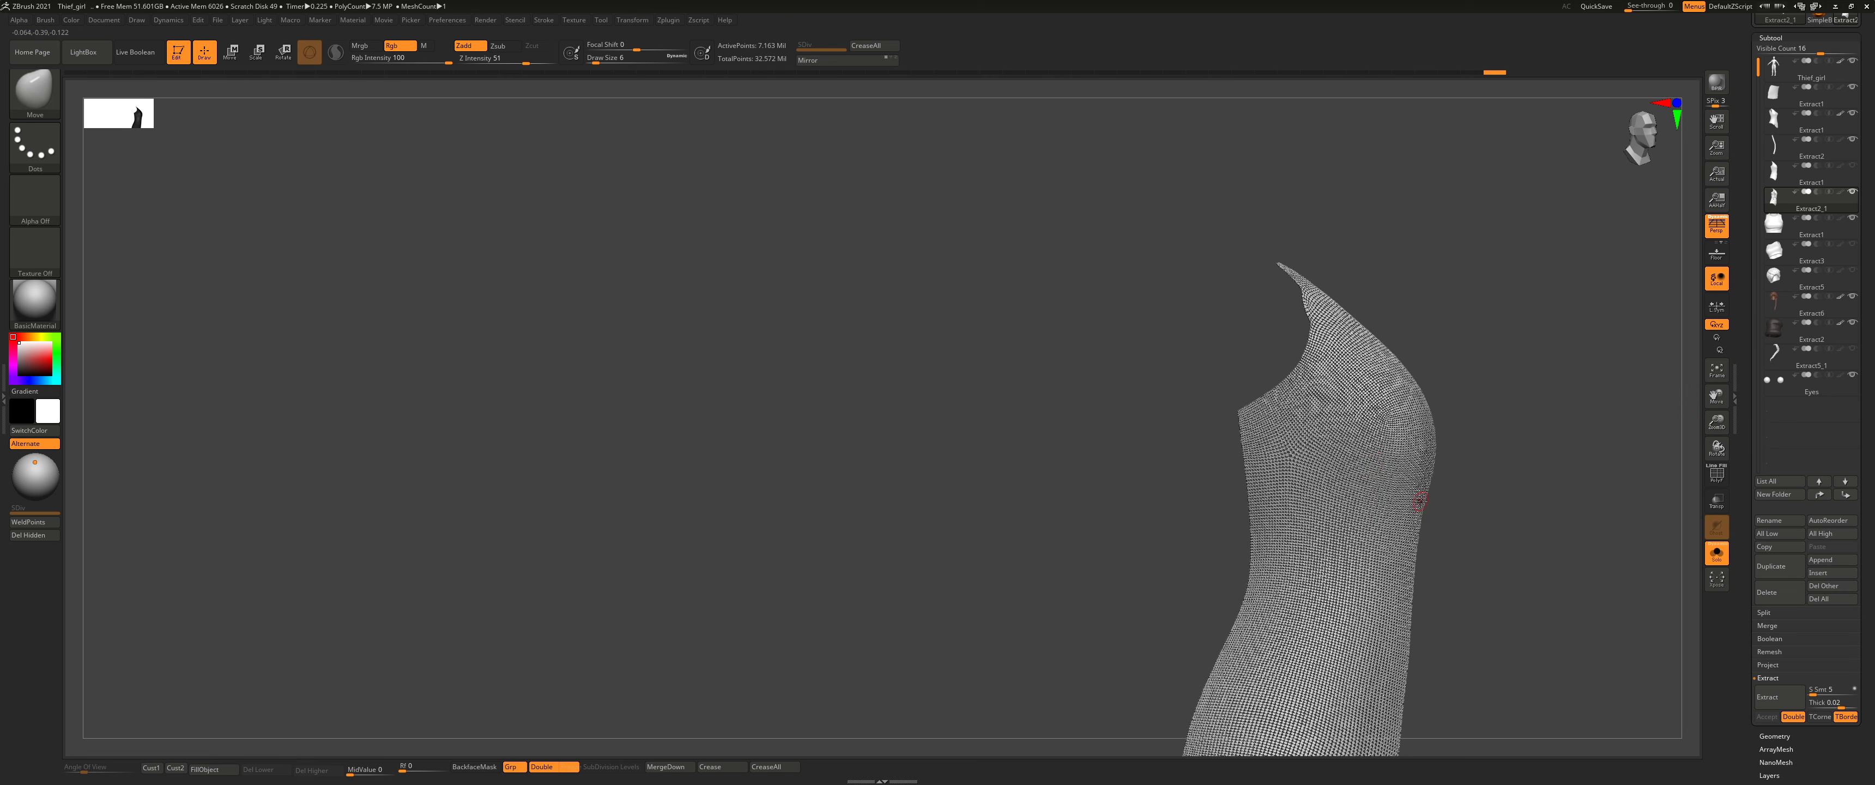
right_click_drag(1406, 497, 1413, 533, "ctrl")
left_click(1775, 737)
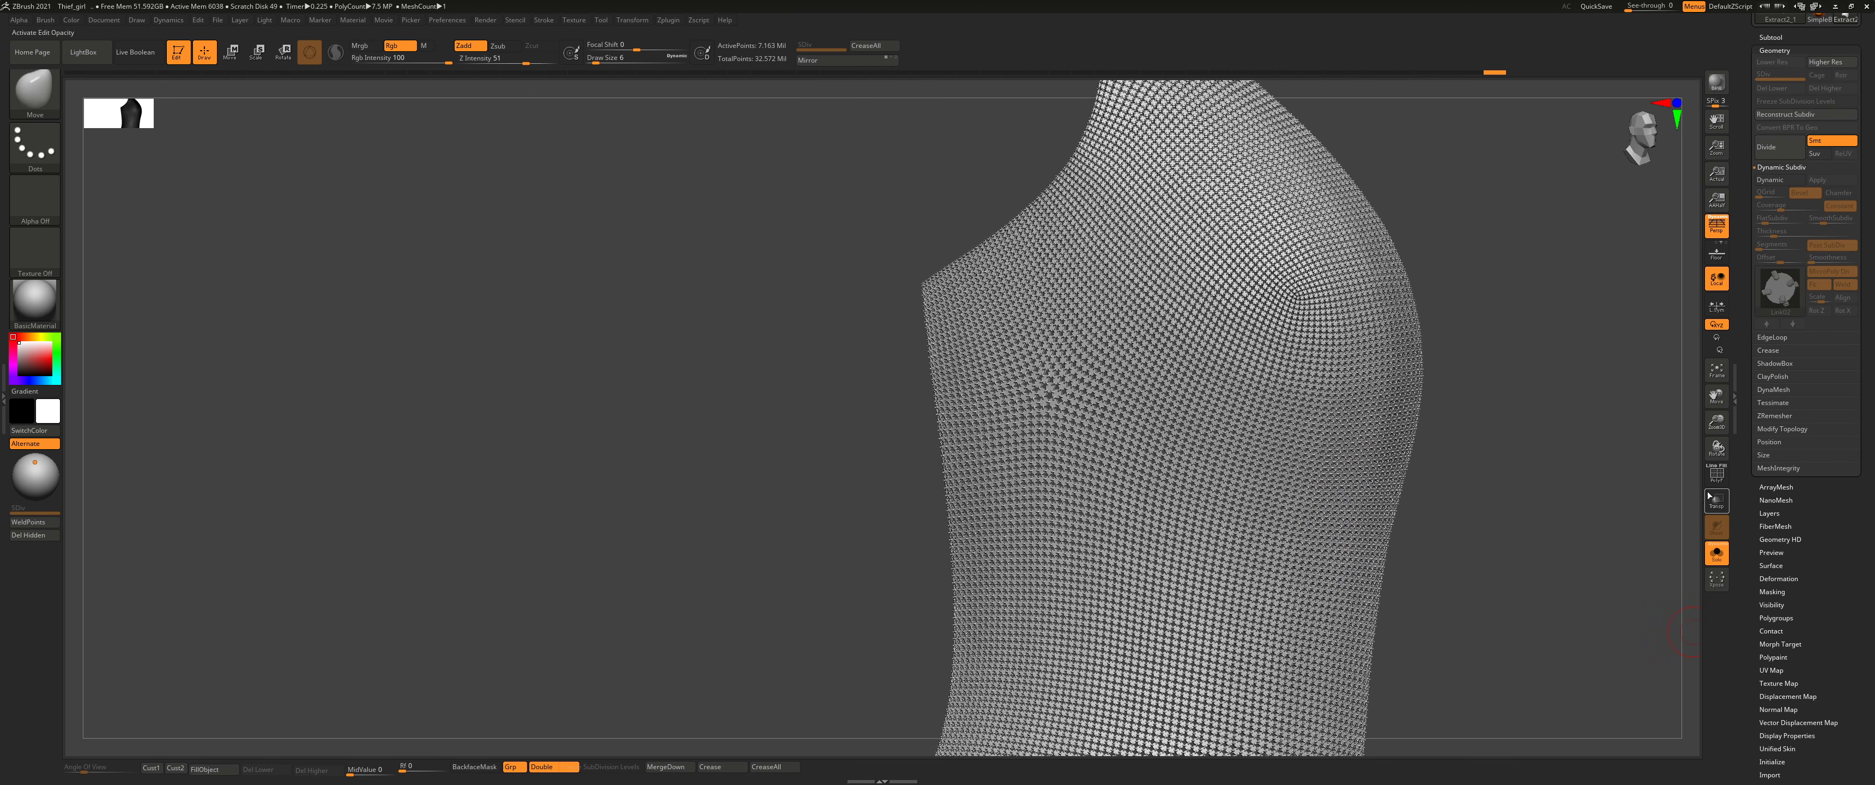